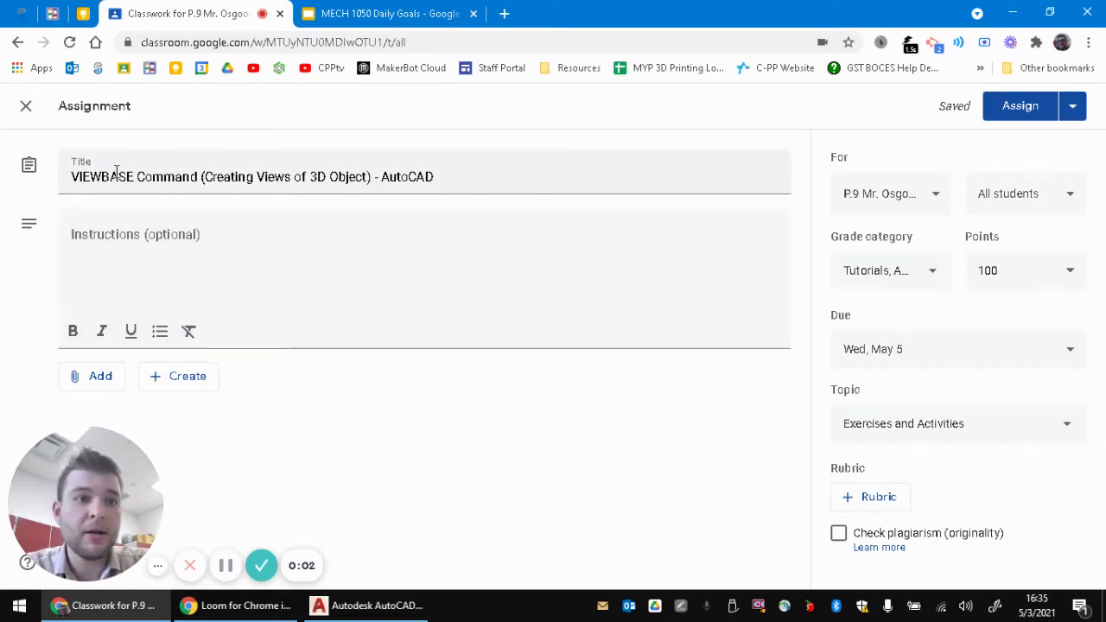
Step: From the class list, expand the Intersect Exercise - AutoCAD - Bracket assignment and view Bracket3d.pdf
{"action": "left_click", "coordinate": [29, 109]}
{"action": "scroll", "coordinate": [348, 308], "scroll_direction": "down", "scroll_amount": 2}
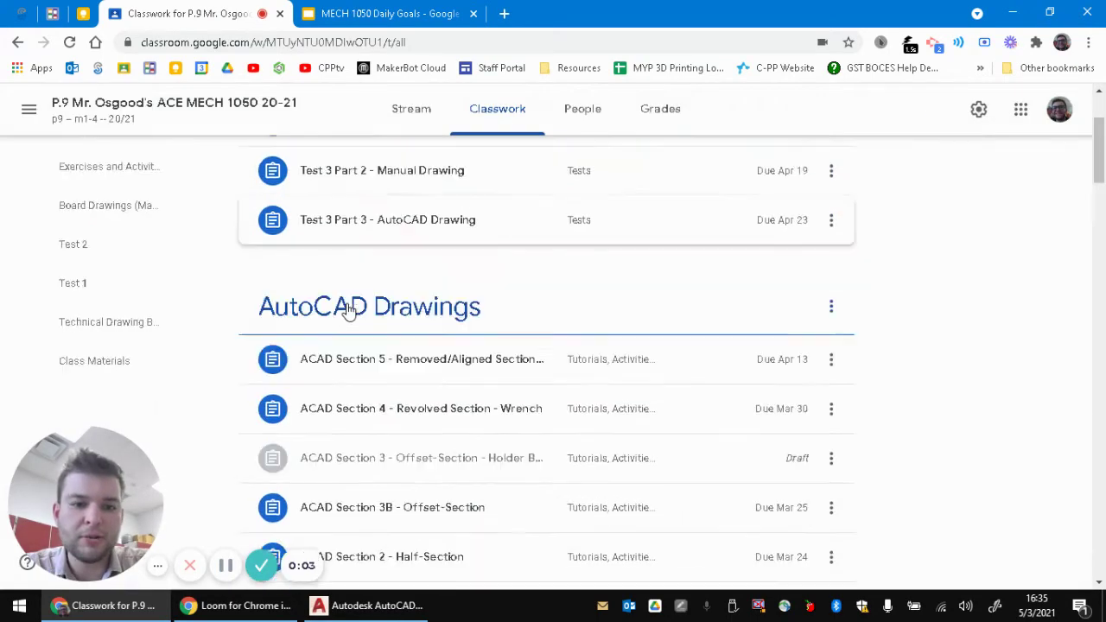
{"action": "scroll", "coordinate": [348, 311], "scroll_direction": "down", "scroll_amount": 7}
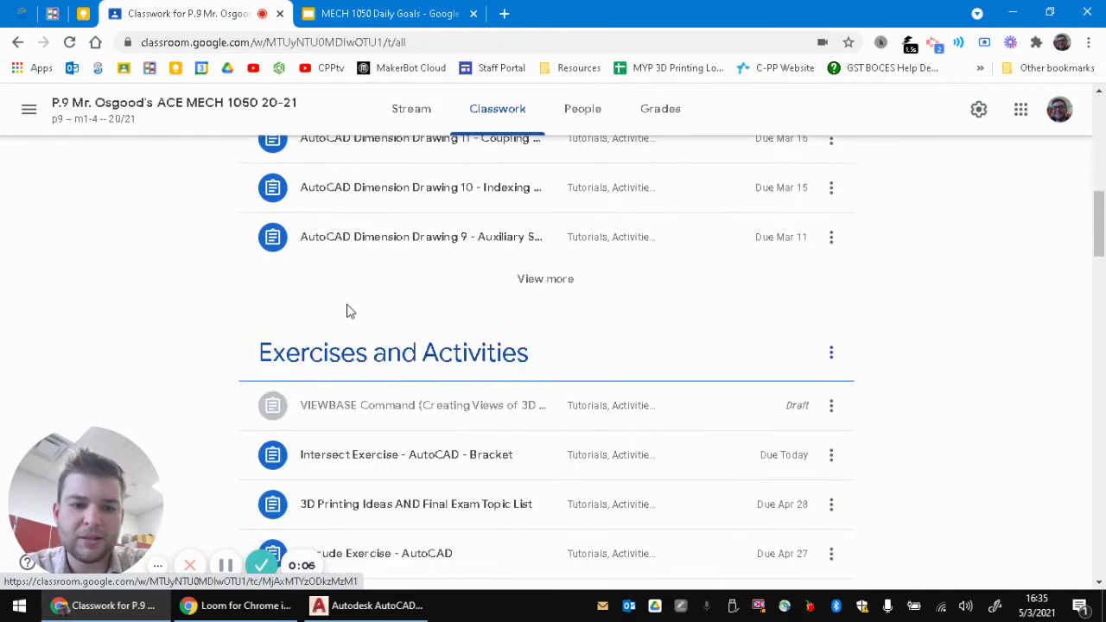
{"action": "left_click", "coordinate": [371, 386]}
{"action": "scroll", "coordinate": [407, 440], "scroll_direction": "down", "scroll_amount": 2}
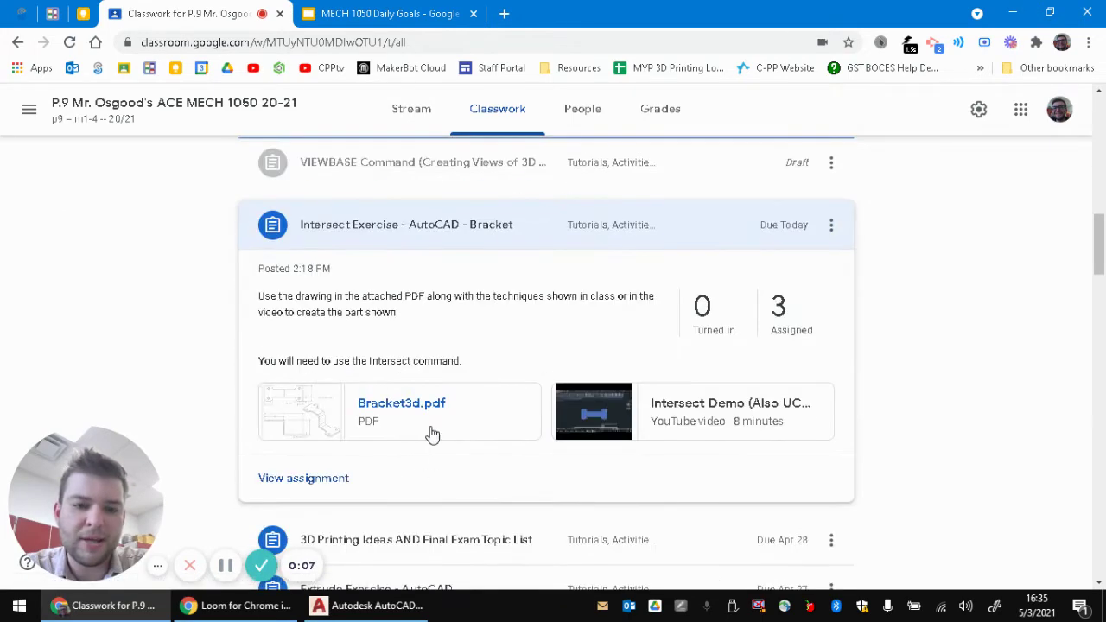
{"action": "left_click", "coordinate": [432, 435]}
{"action": "scroll", "coordinate": [399, 257], "scroll_direction": "down", "scroll_amount": 2}
{"action": "scroll", "coordinate": [408, 453], "scroll_direction": "up", "scroll_amount": 2}
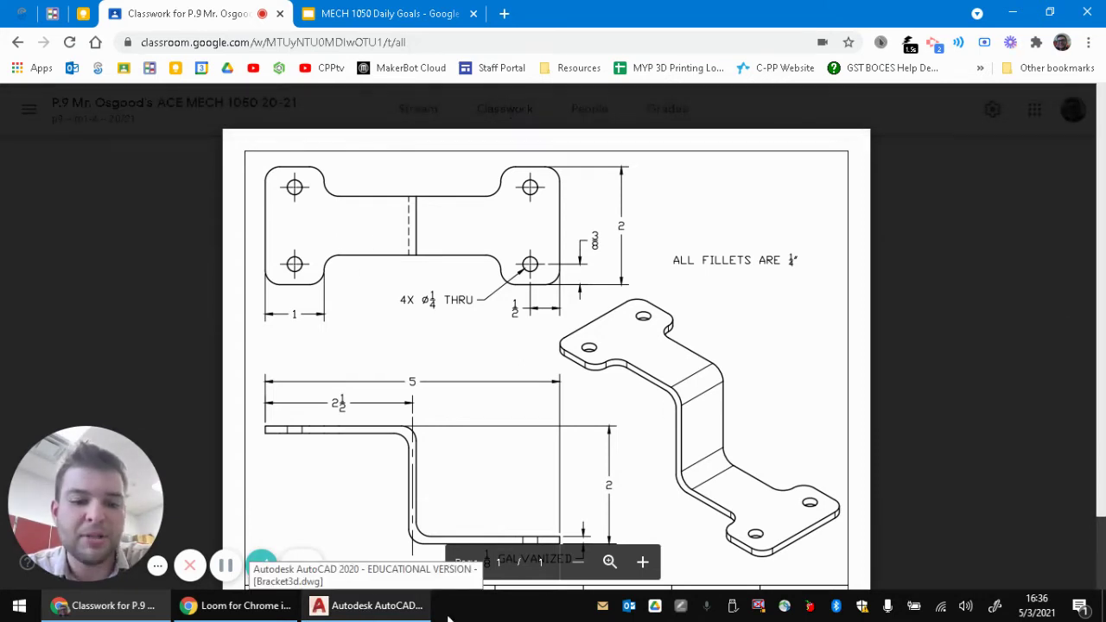
Step: Switch to Bracket3d.dwg, orbit the model, and move from A Size Imperial to the DEMO Letter Size Imperial layout
{"action": "left_click", "coordinate": [370, 604]}
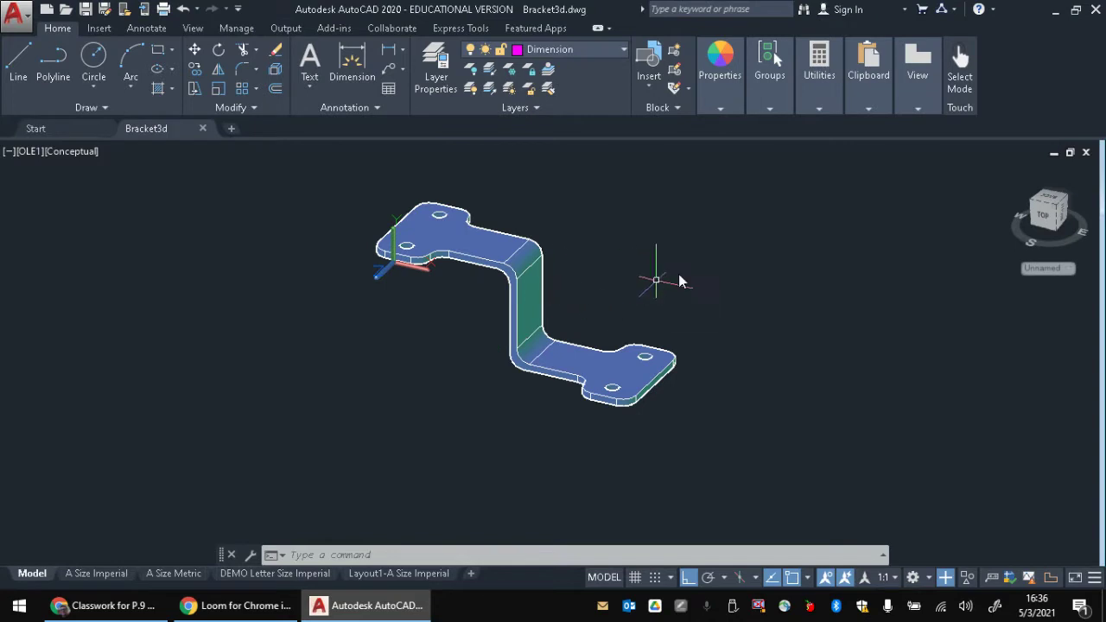
{"action": "middle_click_drag", "start_coordinate": [731, 257], "coordinate": [739, 290], "text": "shift"}
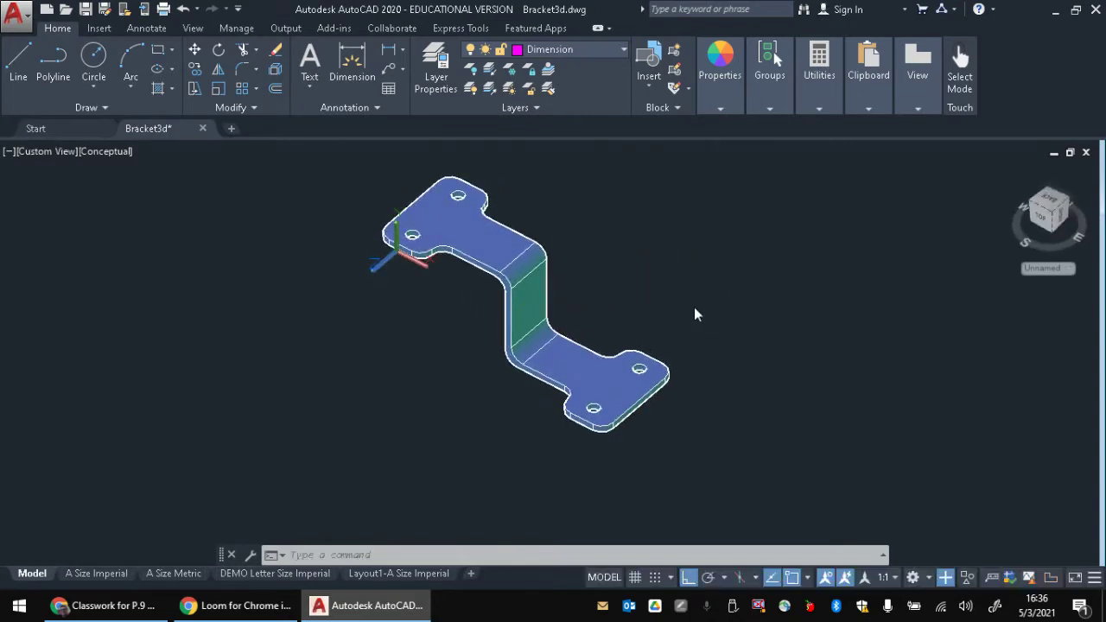
{"action": "left_click", "coordinate": [95, 577]}
{"action": "scroll", "coordinate": [558, 320], "scroll_direction": "up", "scroll_amount": 4}
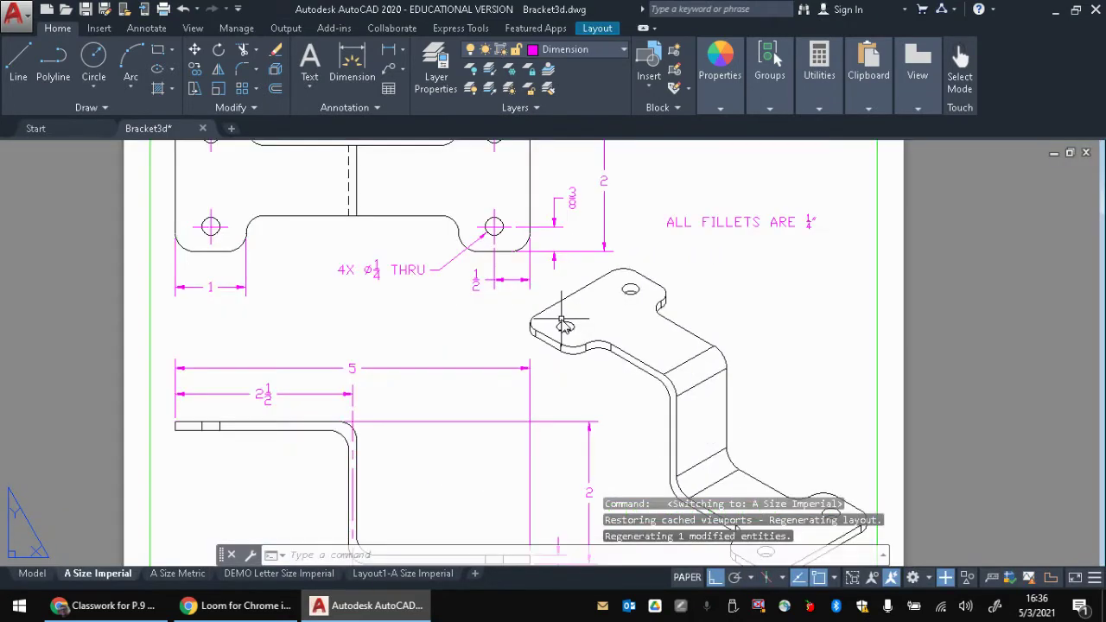
{"action": "scroll", "coordinate": [562, 321], "scroll_direction": "down", "scroll_amount": 4}
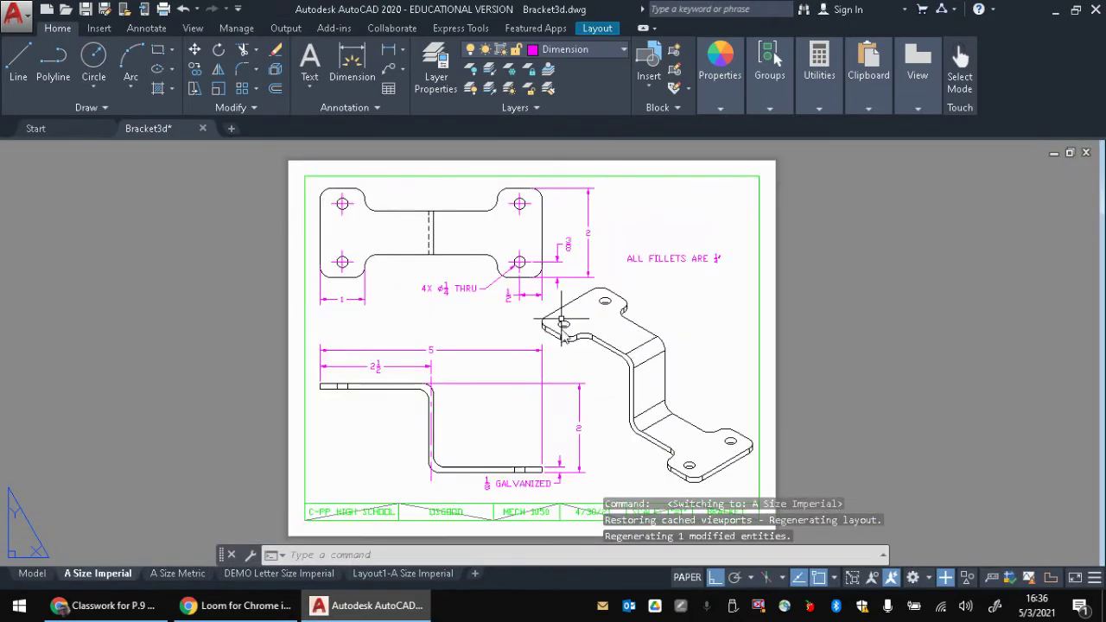
{"action": "left_click", "coordinate": [294, 574]}
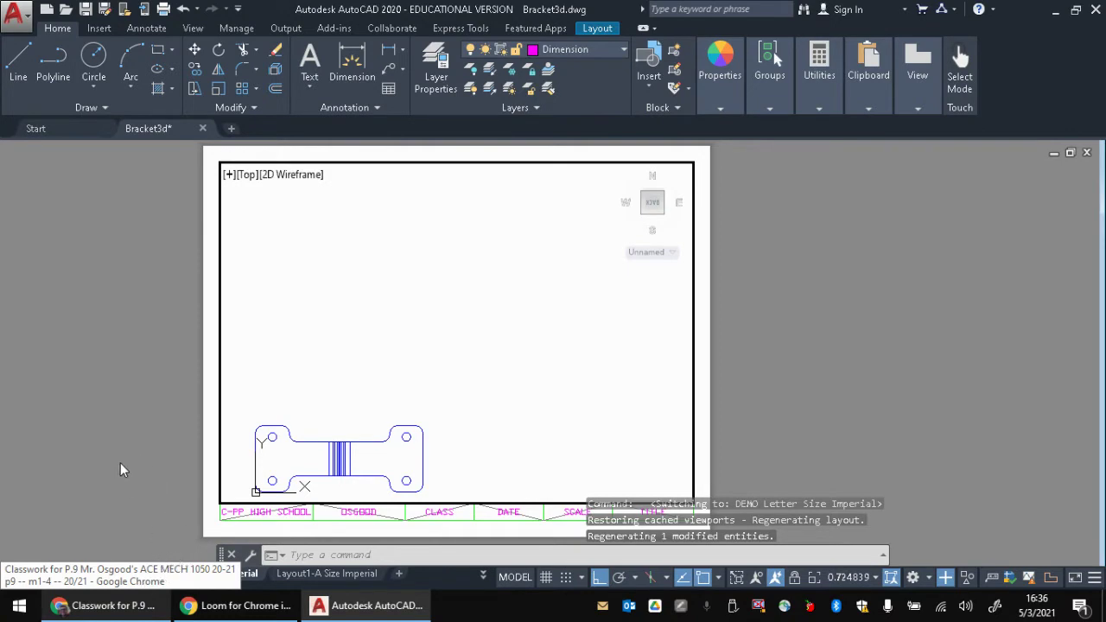
Step: Check the A Size Metric layout, return to DEMO Letter Size Imperial, and zoom the viewport
{"action": "left_click", "coordinate": [103, 574]}
{"action": "left_click", "coordinate": [227, 575]}
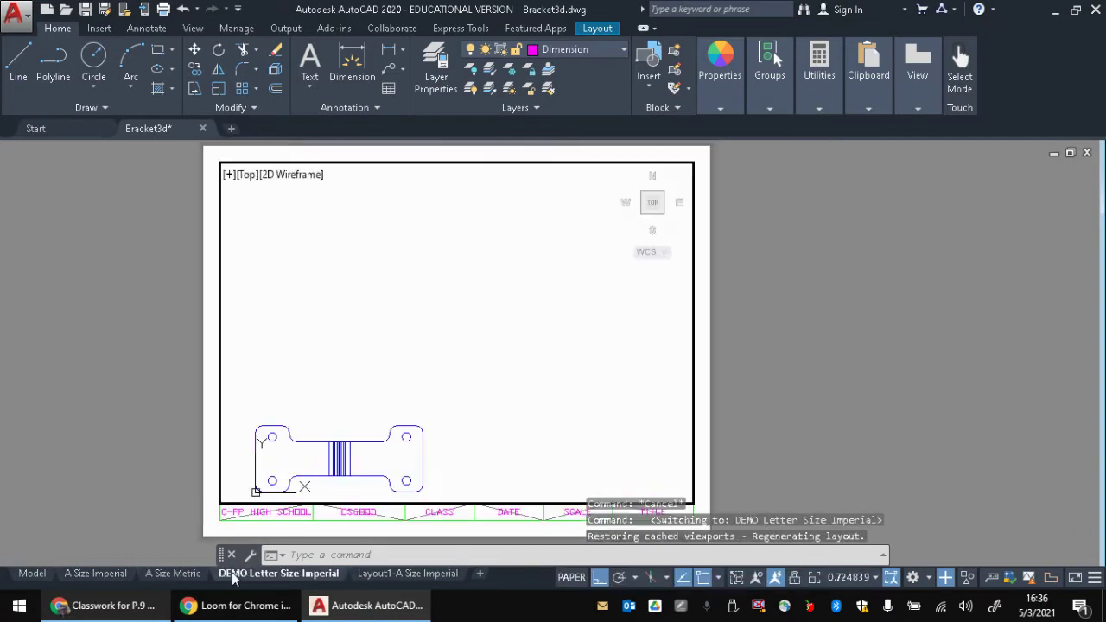
{"action": "left_click_drag", "start_coordinate": [185, 573], "coordinate": [187, 587]}
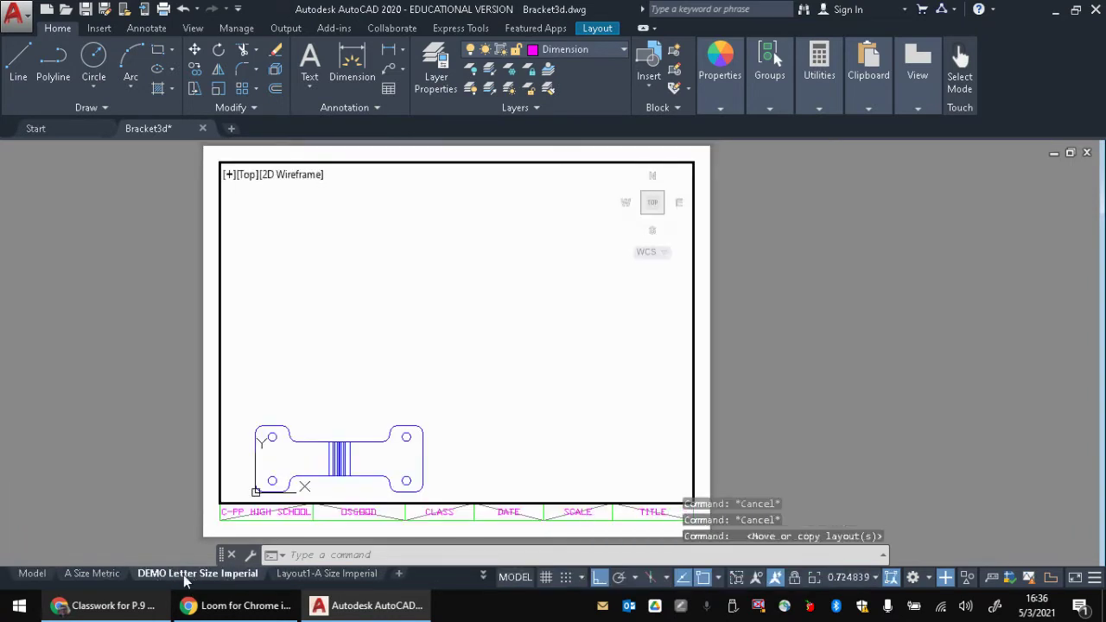
{"action": "scroll", "coordinate": [484, 333], "scroll_direction": "up", "scroll_amount": 2}
{"action": "scroll", "coordinate": [482, 339], "scroll_direction": "down", "scroll_amount": 5}
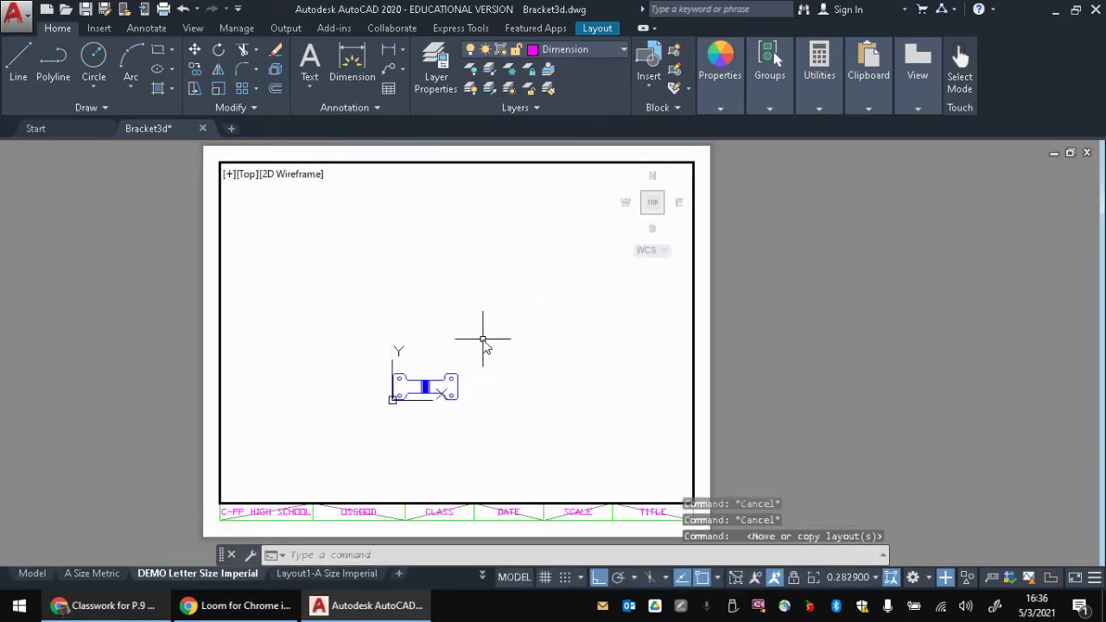
{"action": "scroll", "coordinate": [457, 372], "scroll_direction": "up", "scroll_amount": 2}
{"action": "scroll", "coordinate": [444, 393], "scroll_direction": "down", "scroll_amount": 2}
{"action": "scroll", "coordinate": [444, 390], "scroll_direction": "up", "scroll_amount": 5}
{"action": "scroll", "coordinate": [444, 398], "scroll_direction": "down", "scroll_amount": 4}
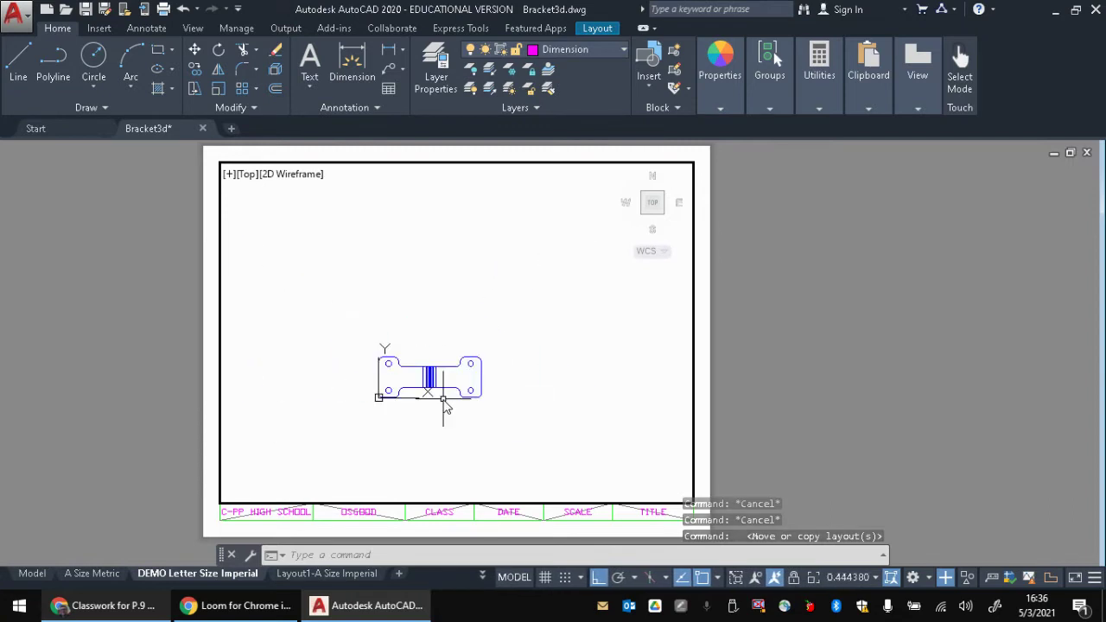
Step: Orbit the bracket in the layout viewport back to a near-top view
{"action": "middle_click_drag", "start_coordinate": [444, 401], "coordinate": [530, 412], "text": "shift"}
{"action": "scroll", "coordinate": [371, 293], "scroll_direction": "down", "scroll_amount": 4}
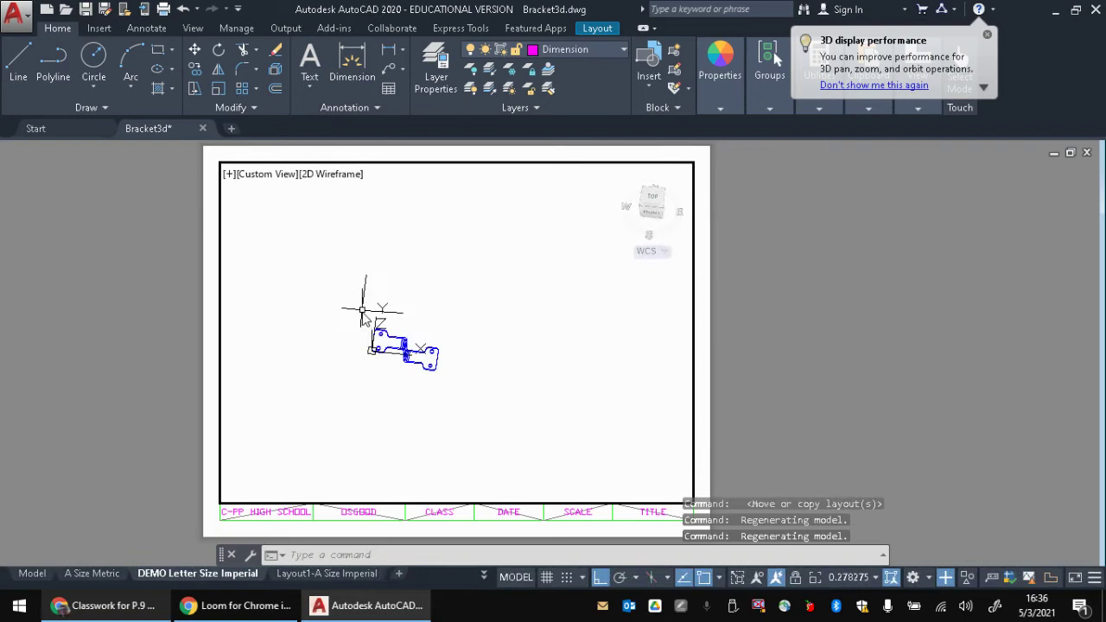
{"action": "scroll", "coordinate": [387, 378], "scroll_direction": "up", "scroll_amount": 6}
{"action": "scroll", "coordinate": [381, 328], "scroll_direction": "down", "scroll_amount": 1}
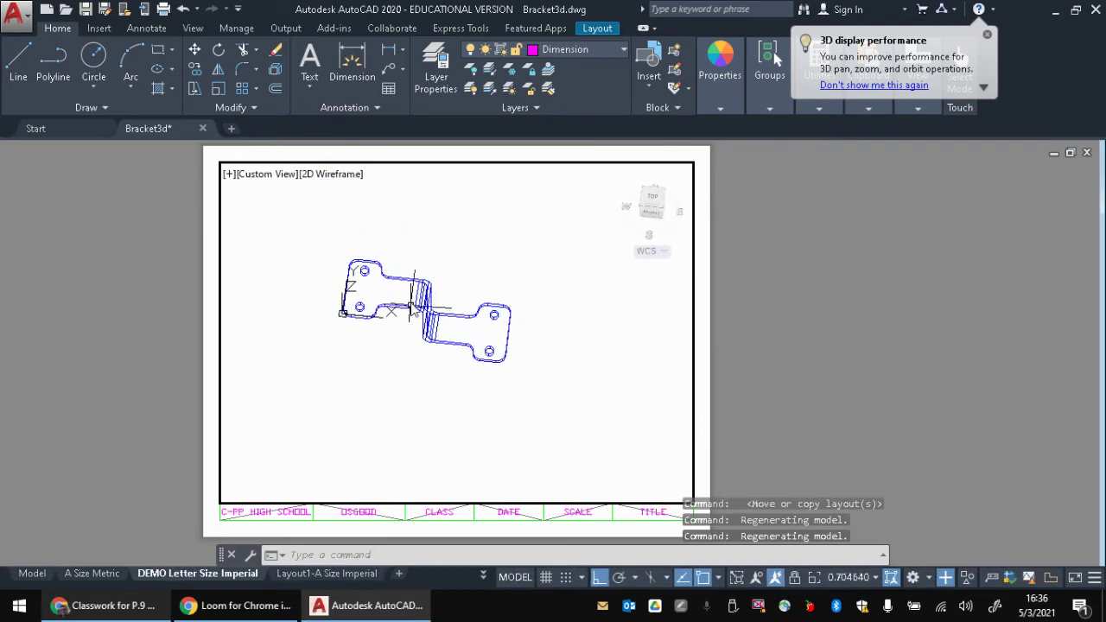
{"action": "mouse_move", "coordinate": [386, 371]}
{"action": "middle_mouse_down", "text": "shift"}
{"action": "mouse_move", "coordinate": [420, 247]}
{"action": "mouse_move", "coordinate": [444, 270]}
{"action": "mouse_move", "coordinate": [452, 323]}
{"action": "mouse_move", "coordinate": [474, 341]}
{"action": "mouse_move", "coordinate": [434, 363]}
{"action": "mouse_move", "coordinate": [466, 370]}
{"action": "mouse_move", "coordinate": [449, 371]}
{"action": "mouse_move", "coordinate": [434, 348]}
{"action": "mouse_move", "coordinate": [401, 358]}
{"action": "middle_mouse_up", "text": "shift"}
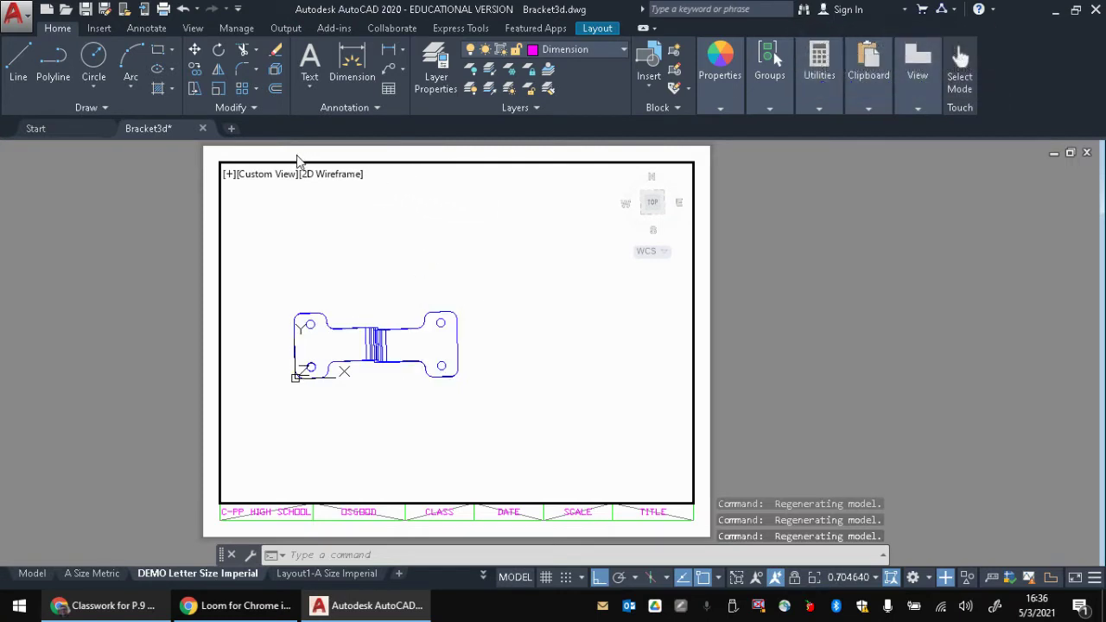
{"action": "right_click", "coordinate": [443, 273]}
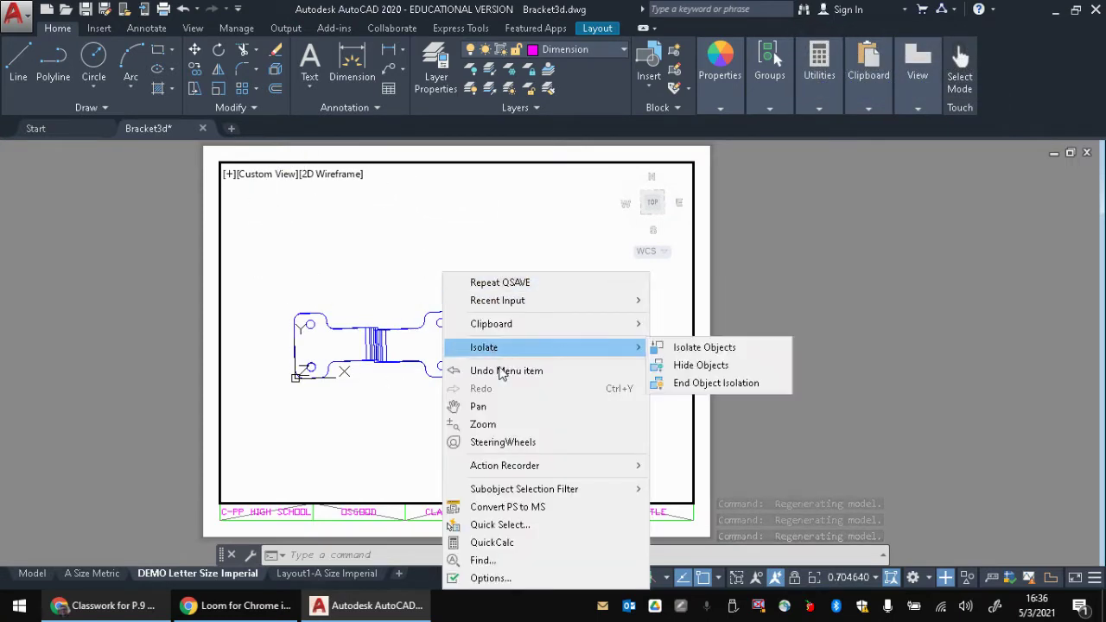
{"action": "left_click", "coordinate": [418, 453]}
{"action": "key", "text": "Escape"}
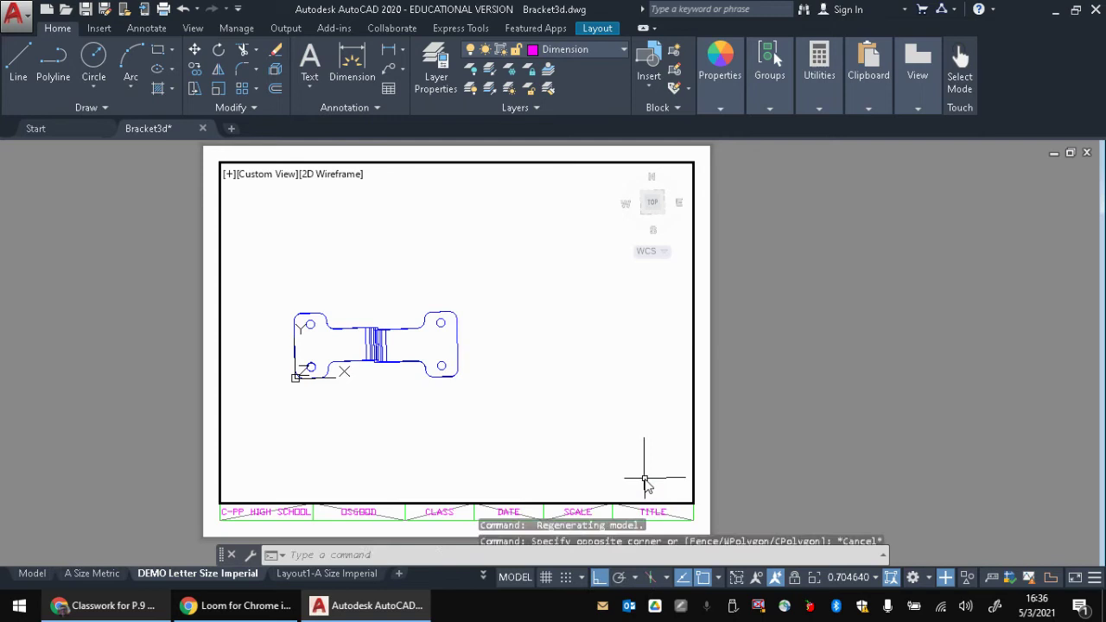
{"action": "key", "text": "Escape"}
{"action": "type", "text": "v"}
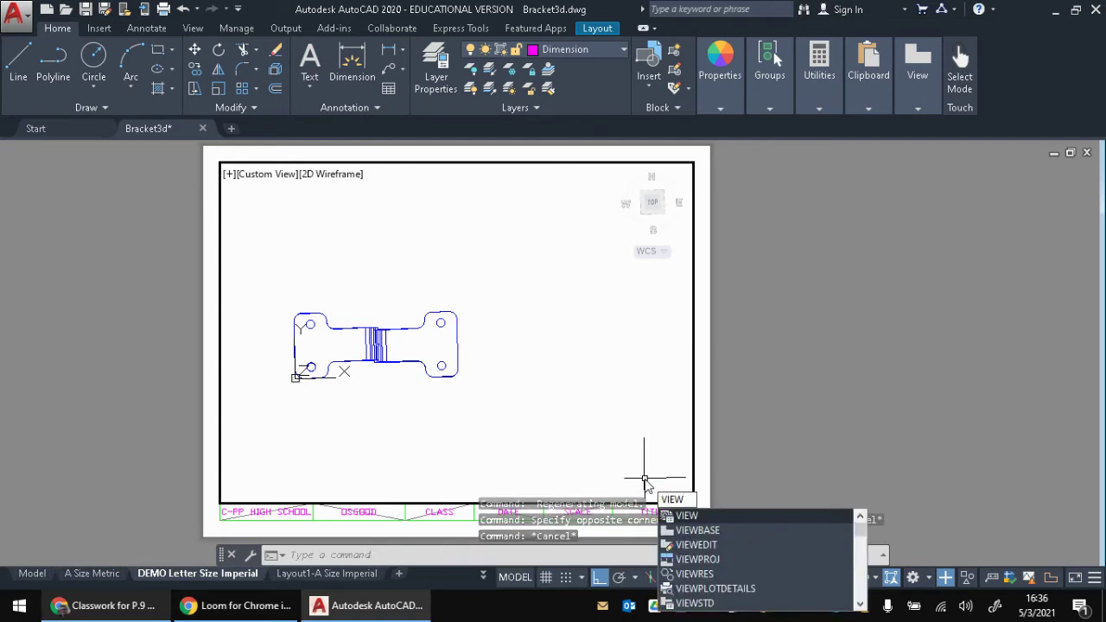
{"action": "key", "text": "Return"}
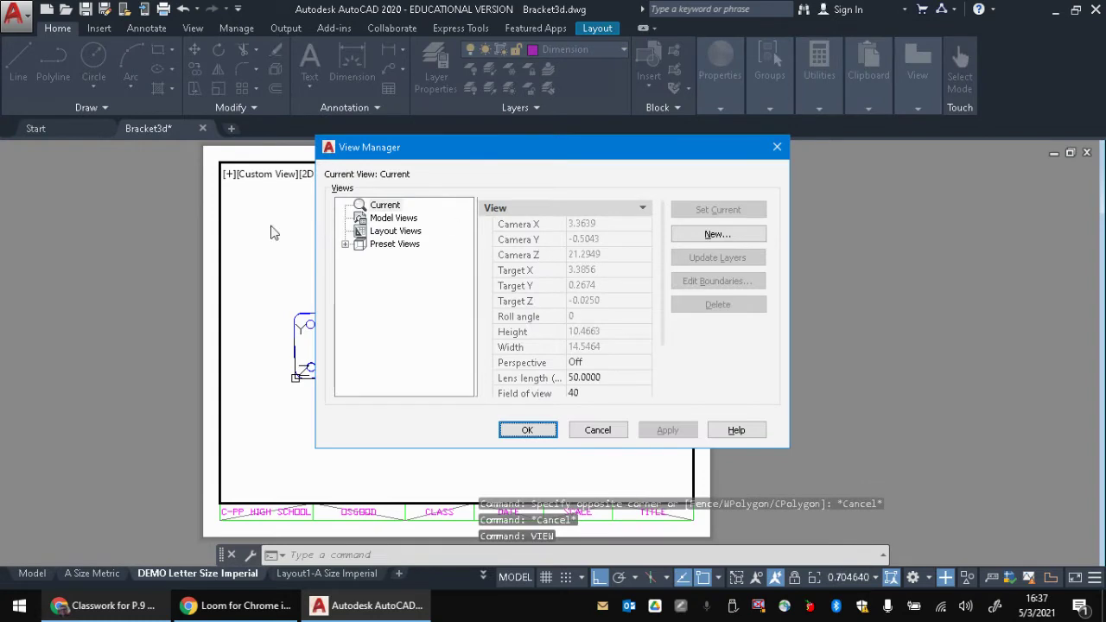
{"action": "left_click", "coordinate": [346, 245]}
{"action": "key", "text": "Escape"}
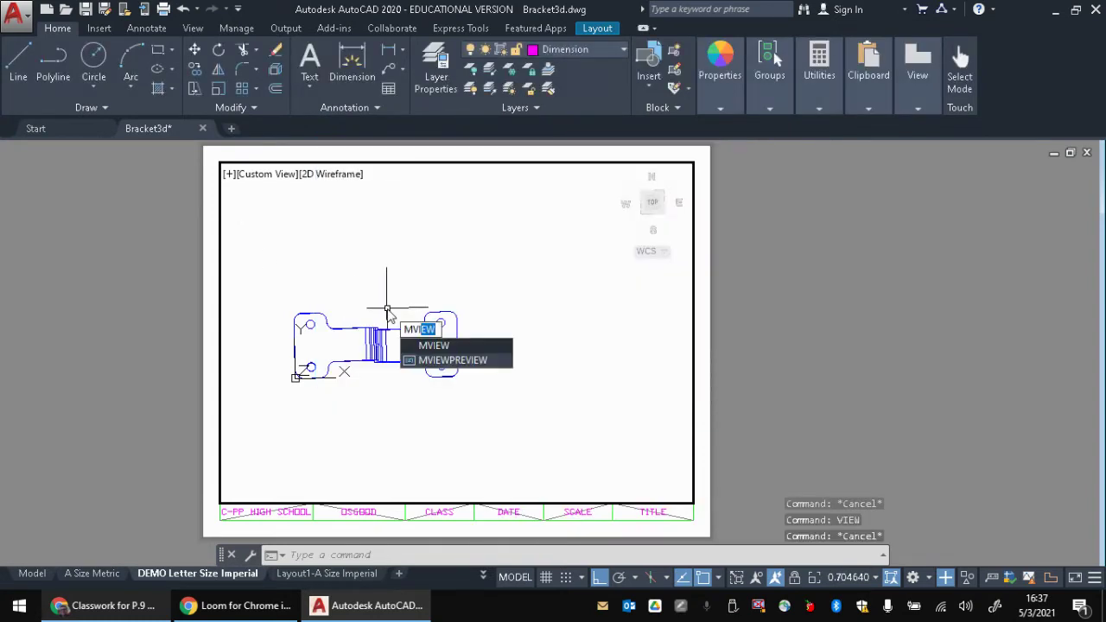
{"action": "key", "text": "Return"}
{"action": "key", "text": "Escape"}
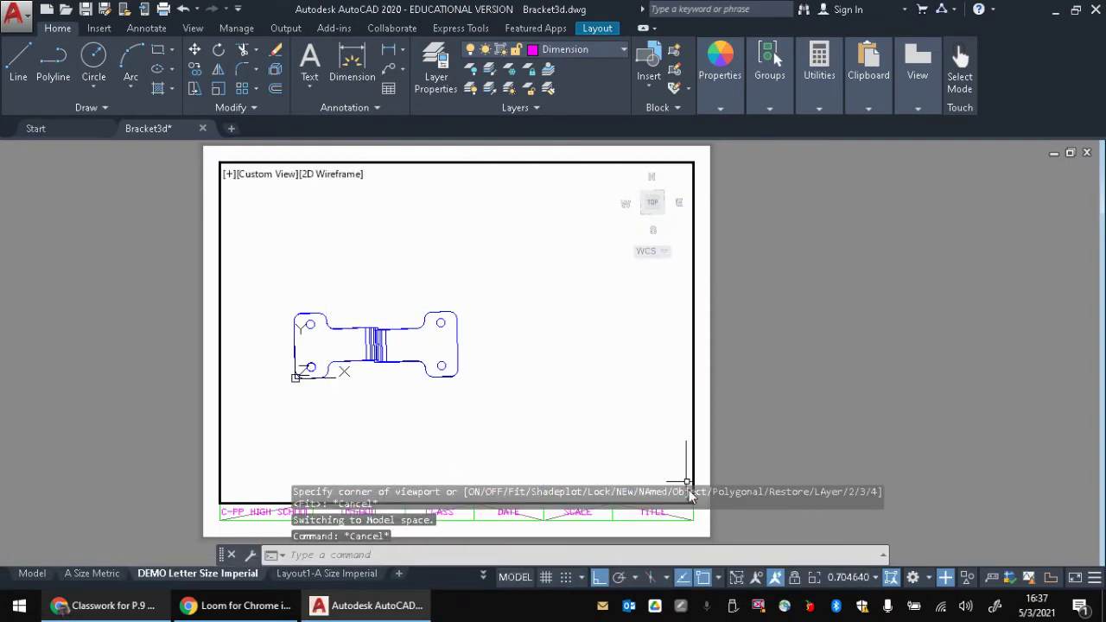
Step: Create four equal viewports with VIEWPORTS, spanning the border from top-left to bottom-right
{"action": "type", "text": "viewpor"}
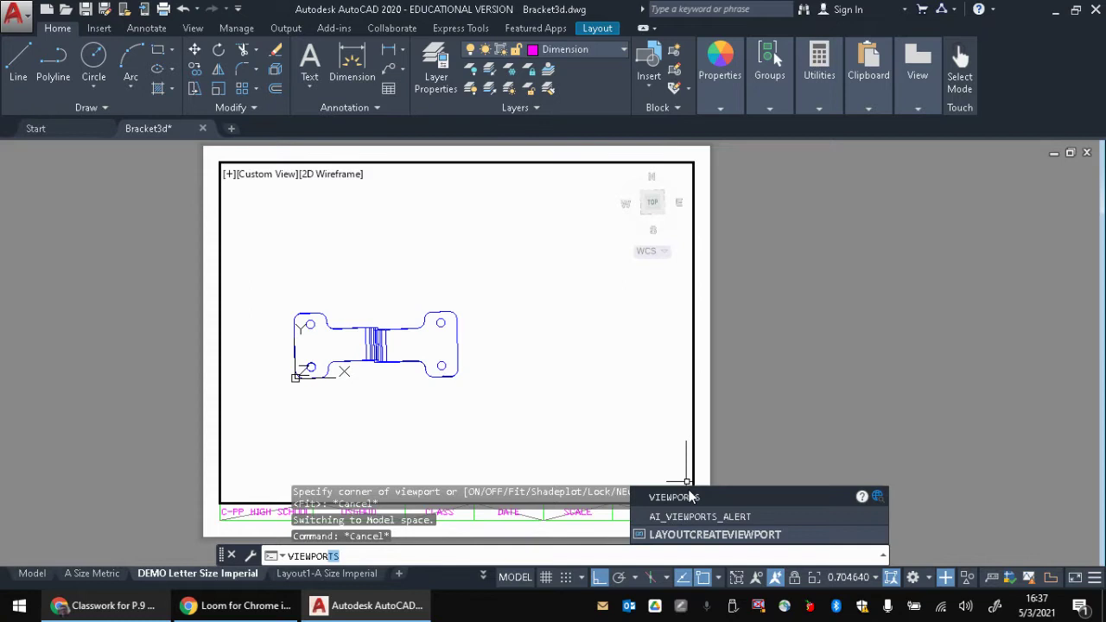
{"action": "key", "text": "Return"}
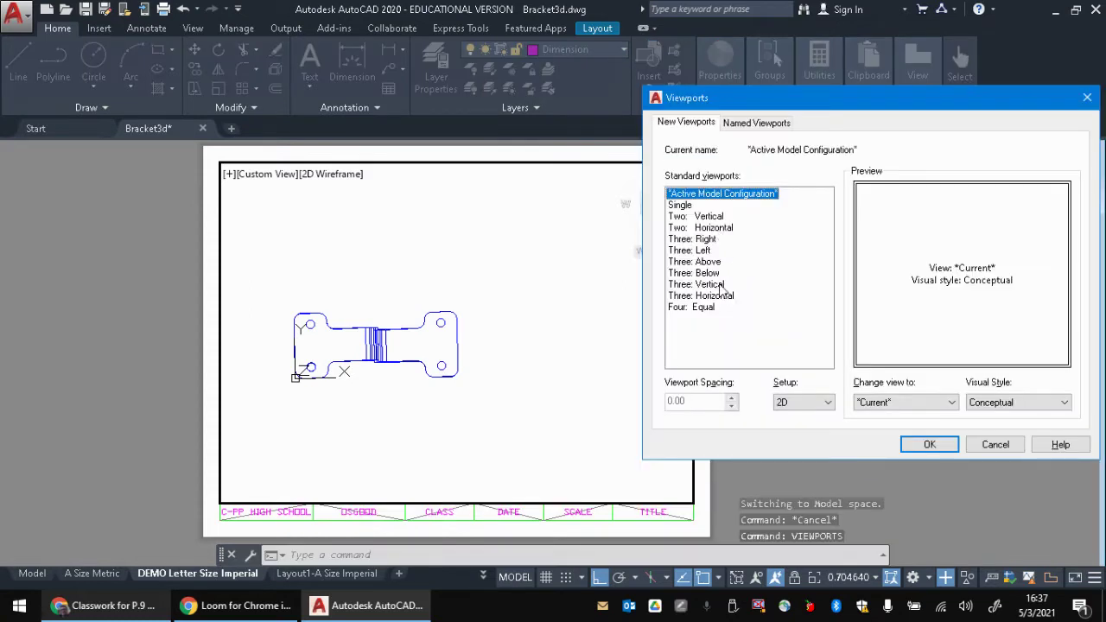
{"action": "left_click", "coordinate": [702, 307]}
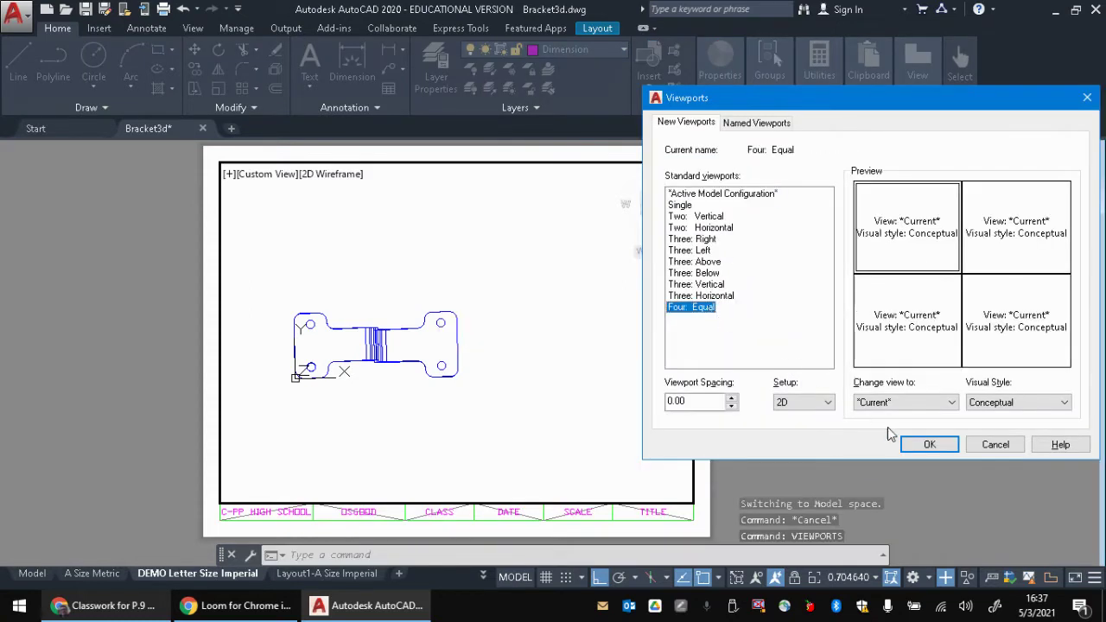
{"action": "left_click", "coordinate": [925, 445]}
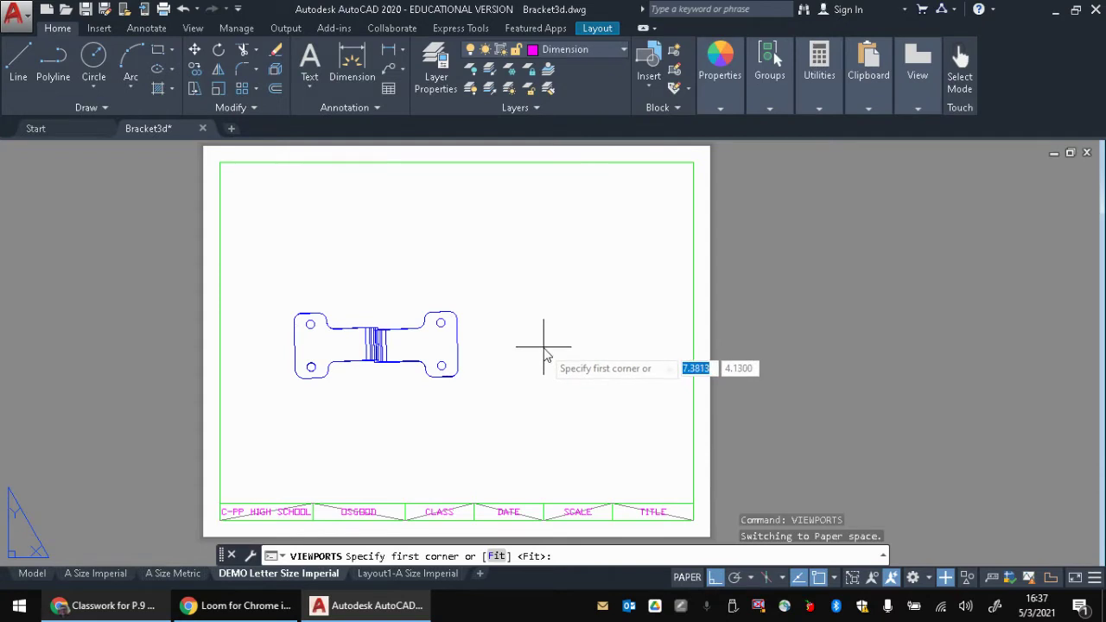
{"action": "left_click", "coordinate": [220, 163]}
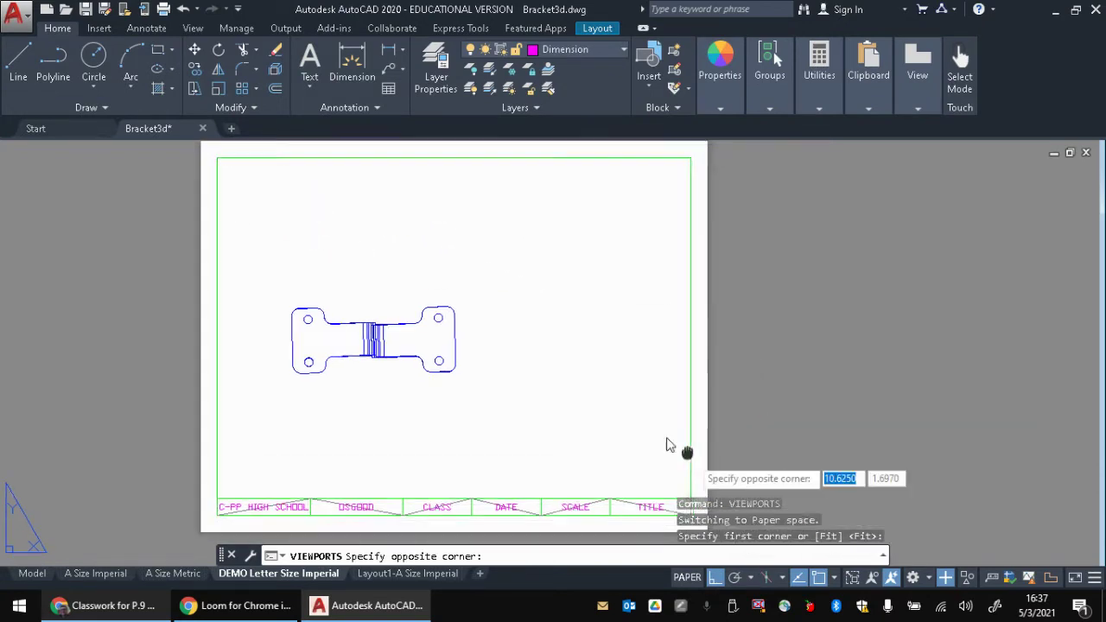
{"action": "middle_click_drag", "start_coordinate": [686, 452], "coordinate": [647, 452]}
{"action": "left_click", "coordinate": [626, 451]}
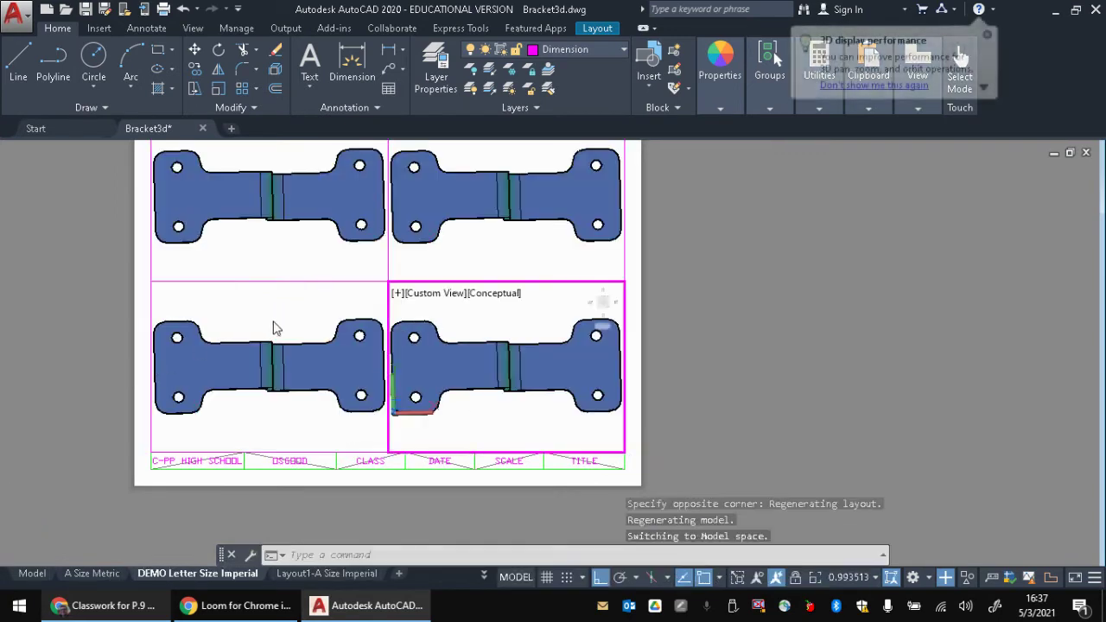
Step: Pan the bracket in the lower-right viewport, then undo that pan and cancel the selection
{"action": "scroll", "coordinate": [285, 330], "scroll_direction": "down", "scroll_amount": 2}
{"action": "middle_click_drag", "start_coordinate": [743, 270], "coordinate": [904, 312]}
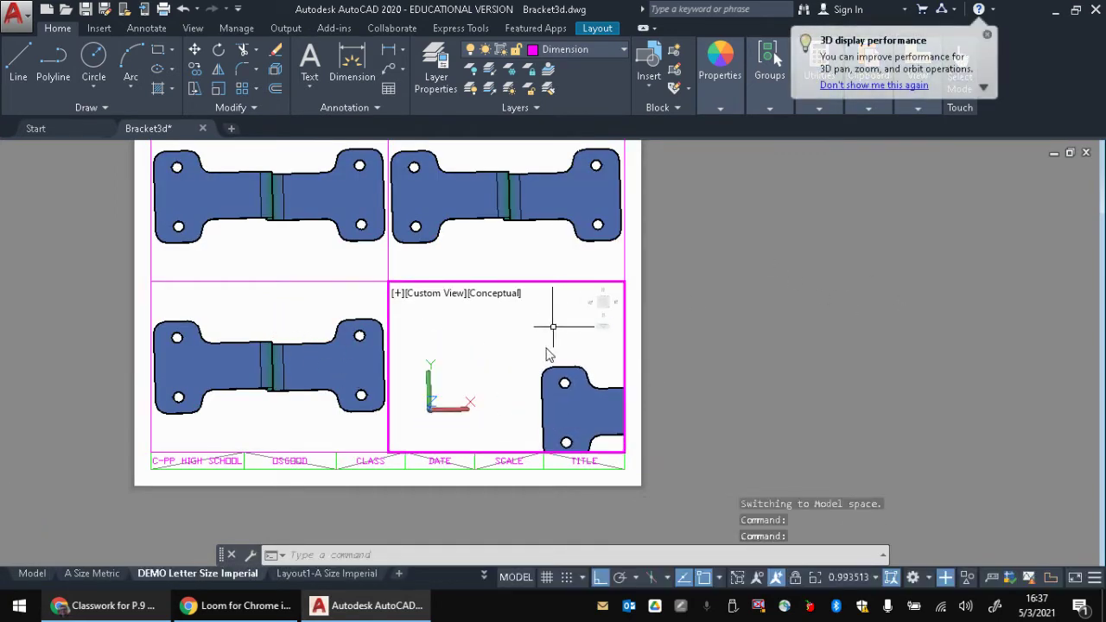
{"action": "left_click", "coordinate": [553, 316]}
{"action": "middle_click_drag", "start_coordinate": [525, 346], "coordinate": [361, 335]}
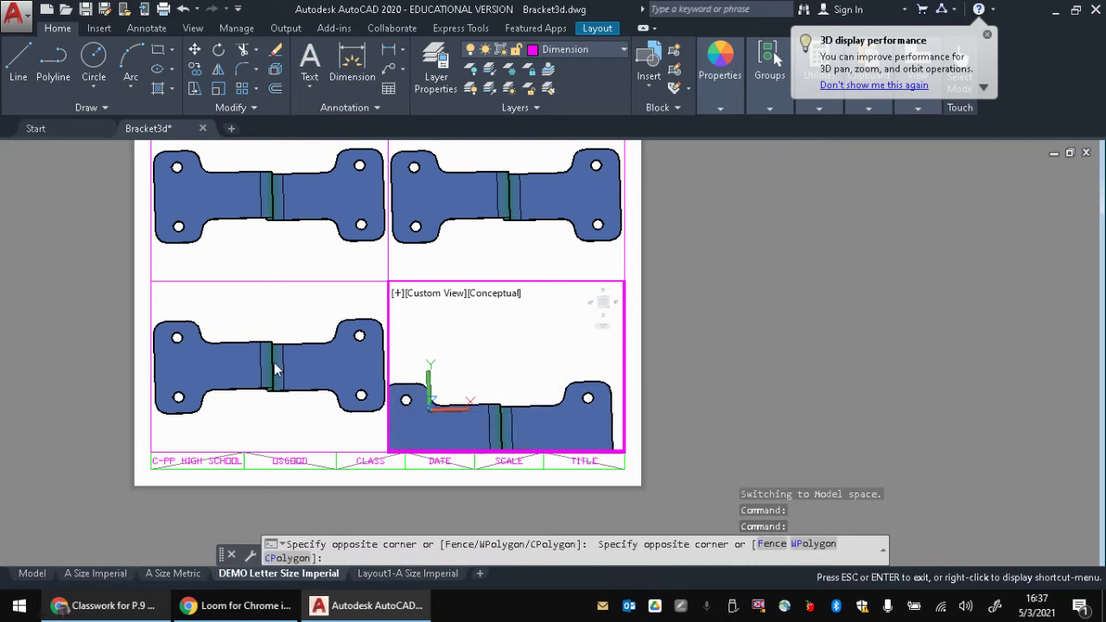
{"action": "key", "text": "ctrl+z"}
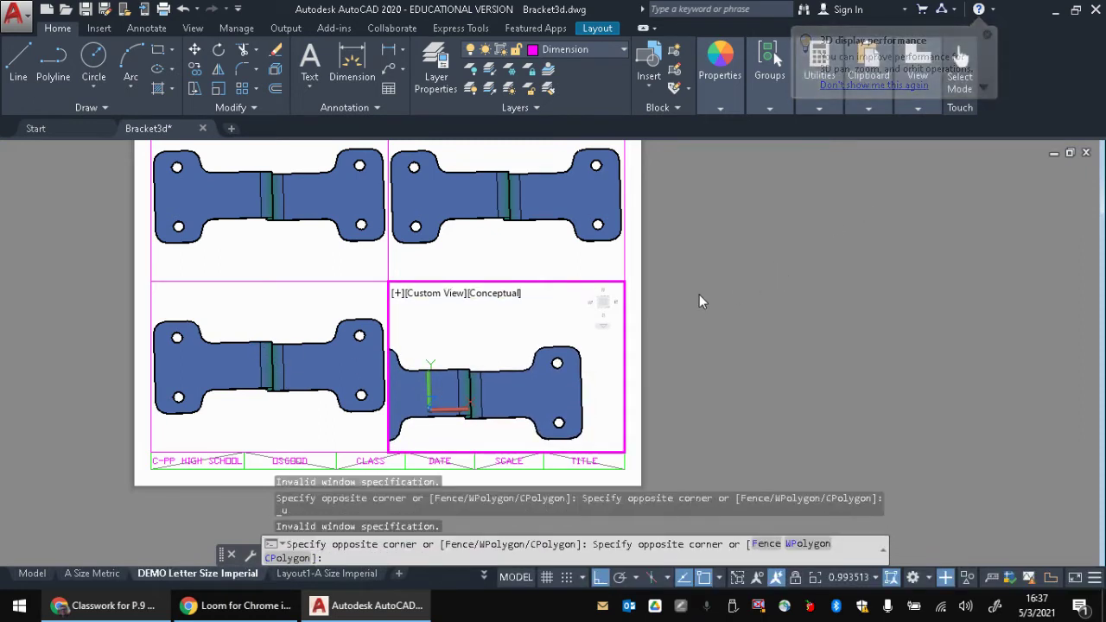
{"action": "key", "text": "Escape"}
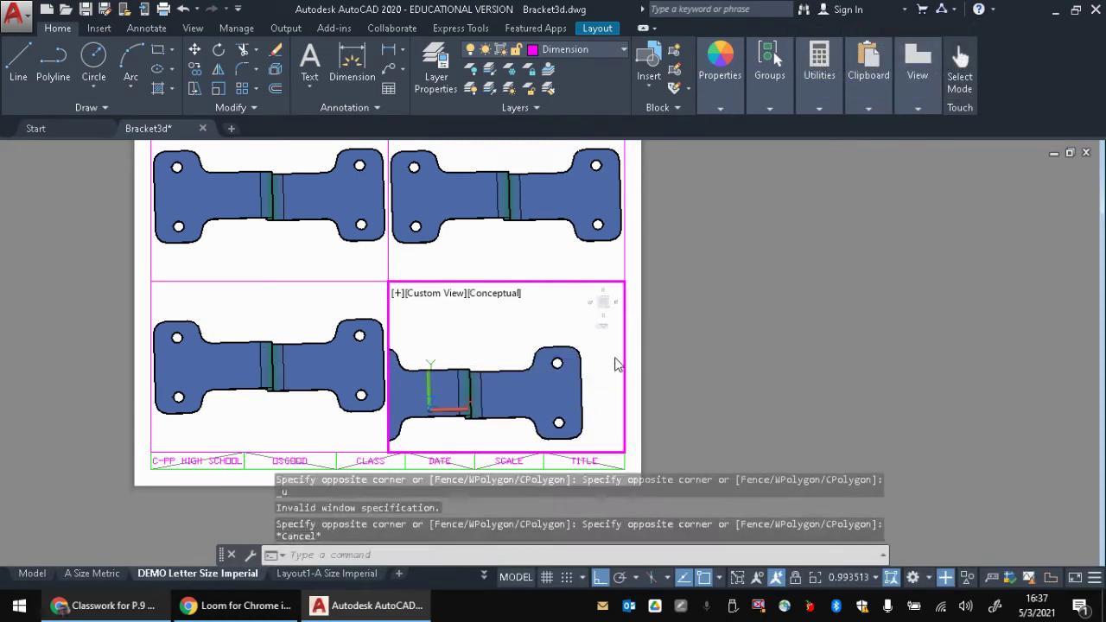
Step: Undo the viewport changes and switch back to paper space with PS
{"action": "double_click", "coordinate": [765, 306]}
{"action": "key", "text": "ctrl+z"}
{"action": "key", "text": "ctrl+z"}
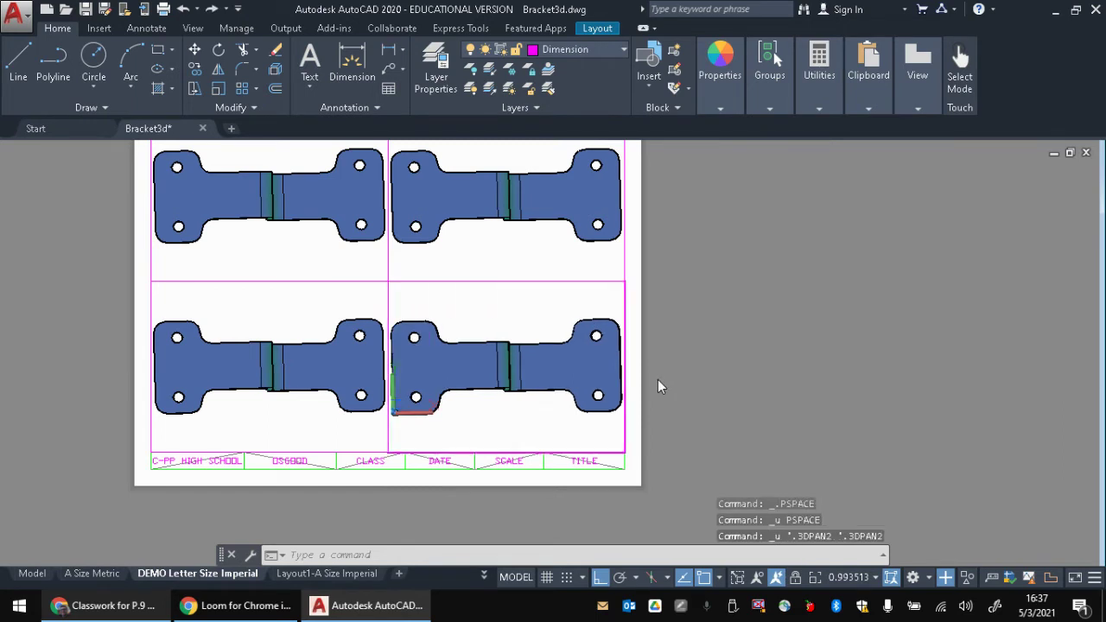
{"action": "key", "text": "ctrl+z"}
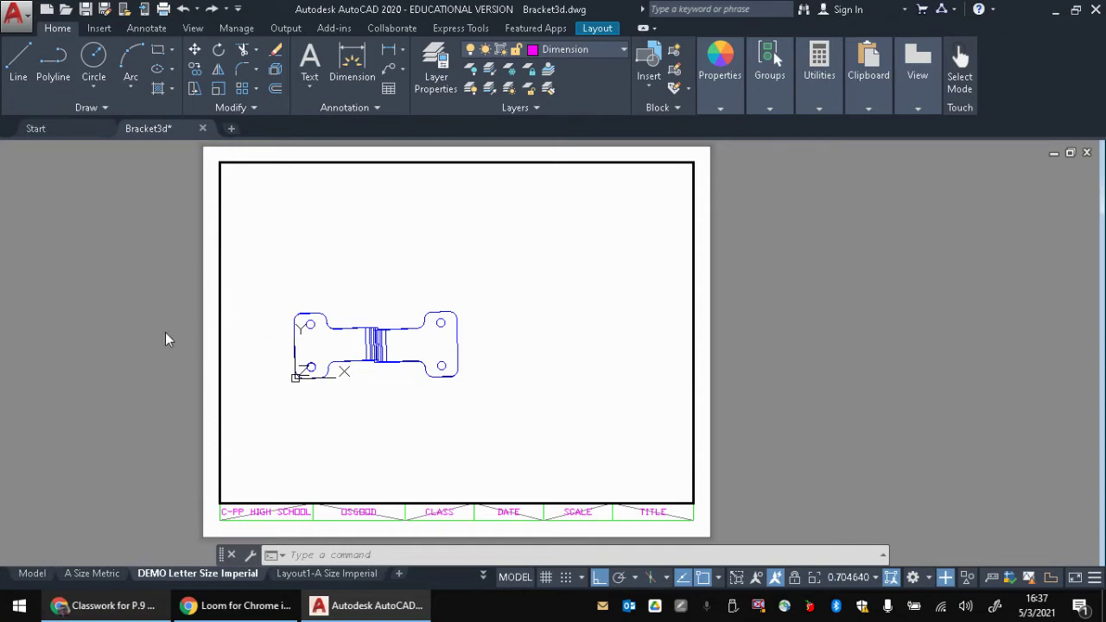
{"action": "type", "text": "ps"}
{"action": "key", "text": "Return"}
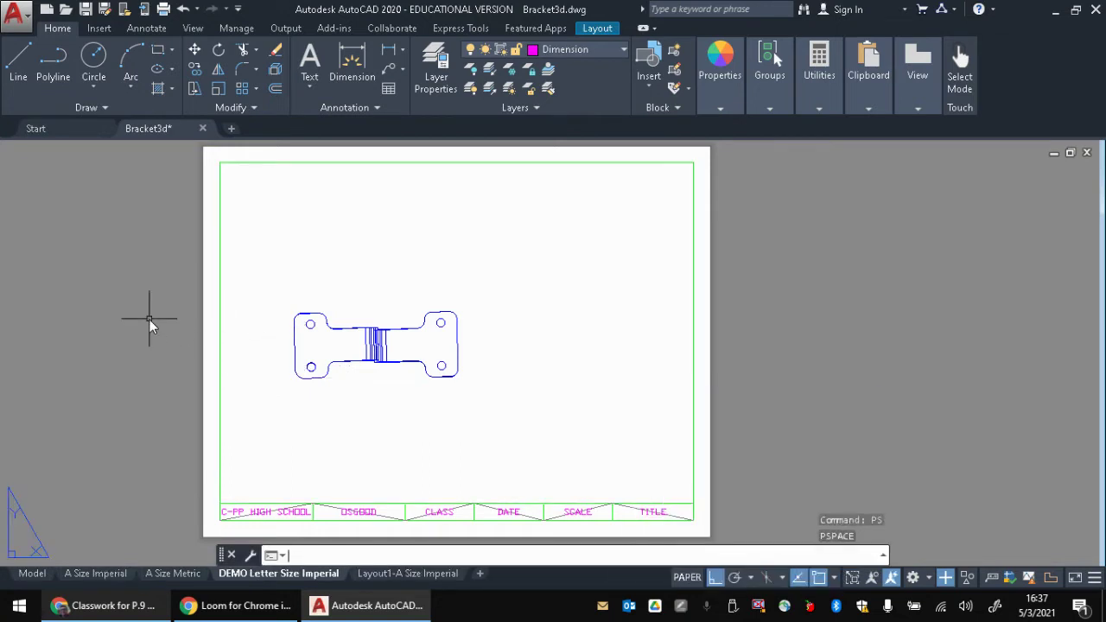
Step: Select the bracket's viewport border and erase the viewport
{"action": "left_click", "coordinate": [221, 232]}
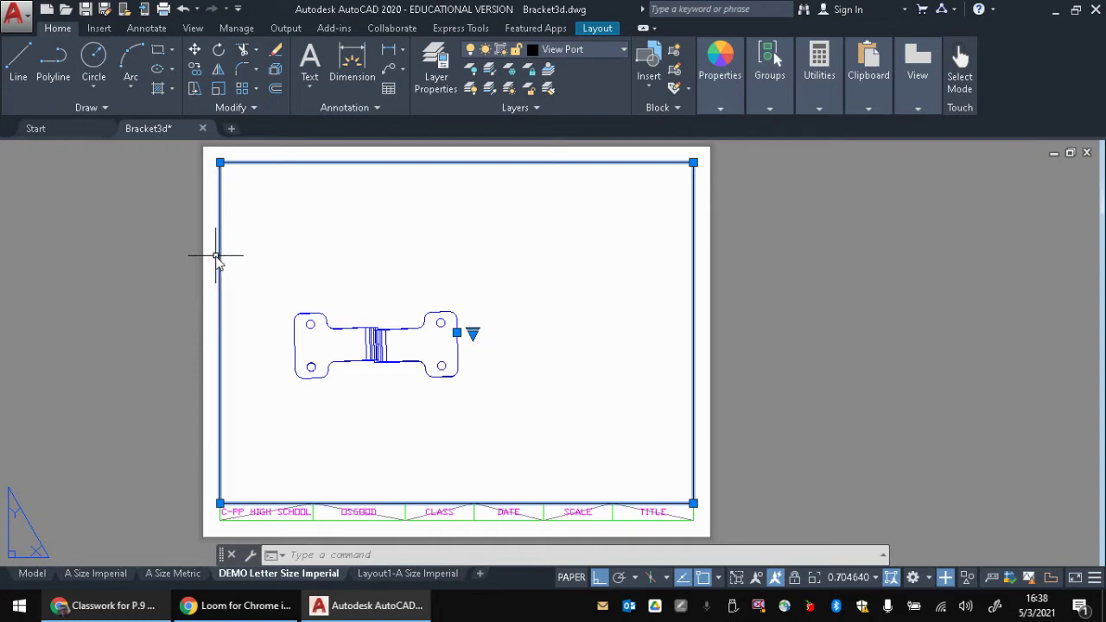
{"action": "key", "text": "Escape"}
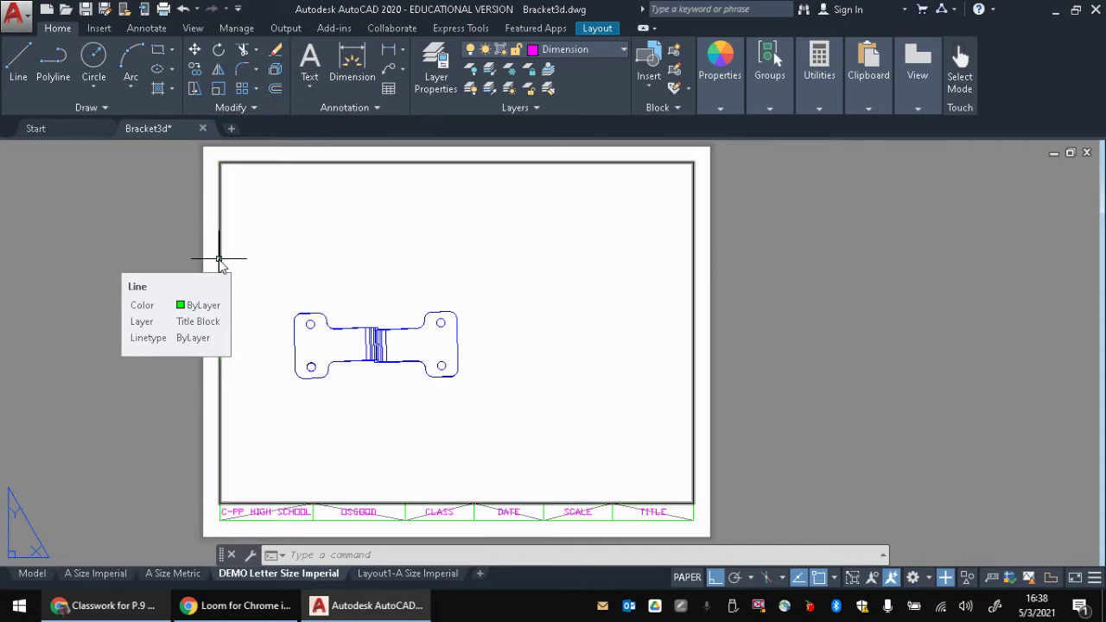
{"action": "left_click", "coordinate": [221, 260]}
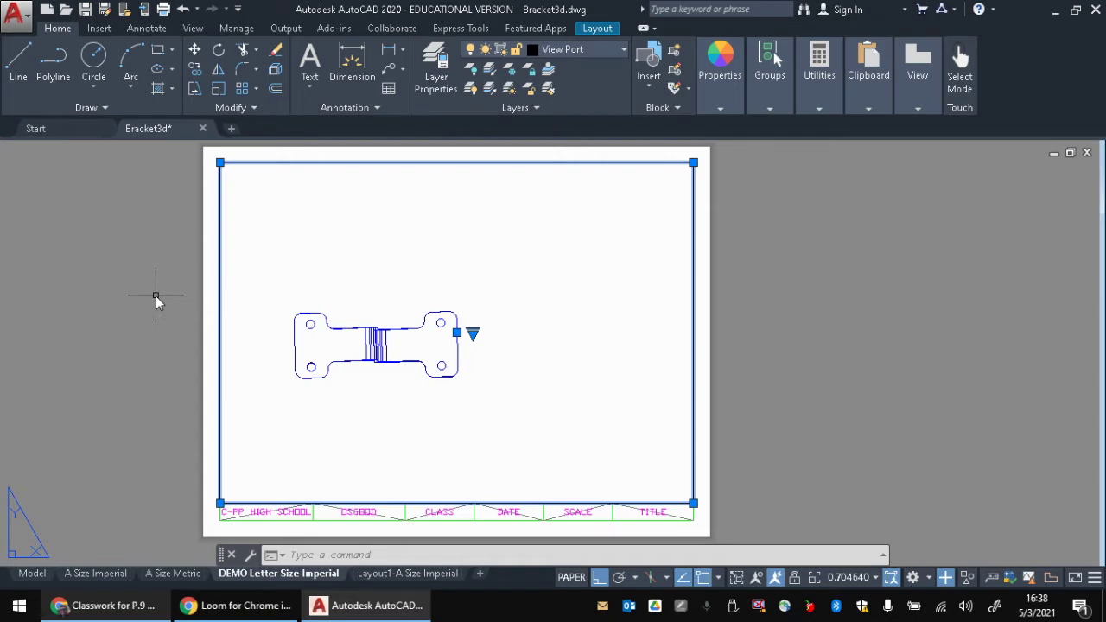
{"action": "key", "text": "Delete"}
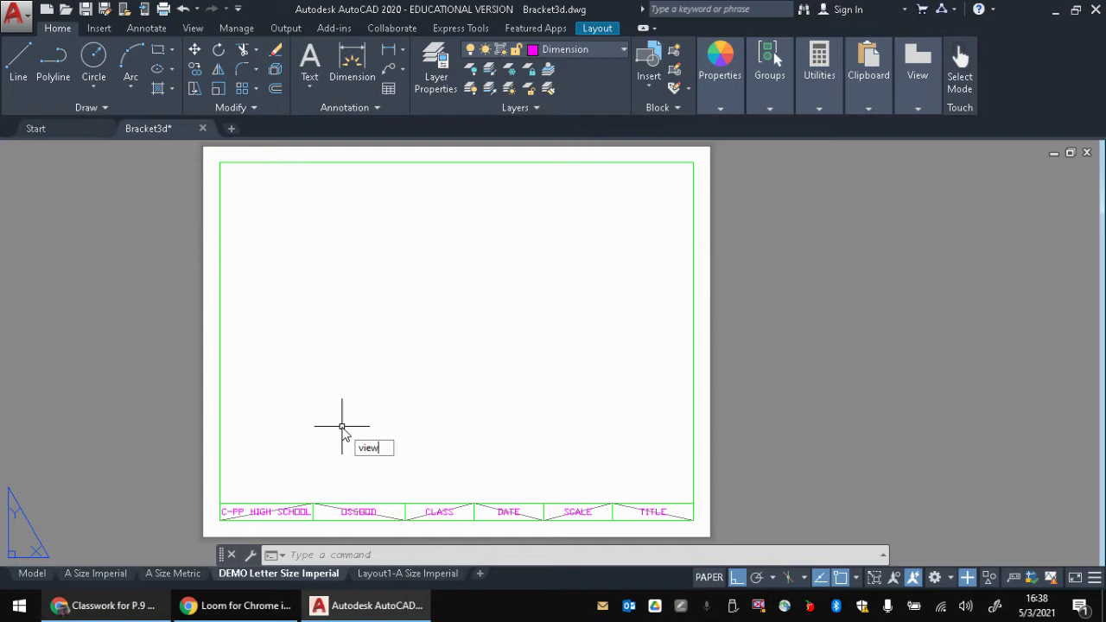
Step: Start VIEWBASE from model space, pick the bracket as the source, and return to the layout
{"action": "key", "text": "Return"}
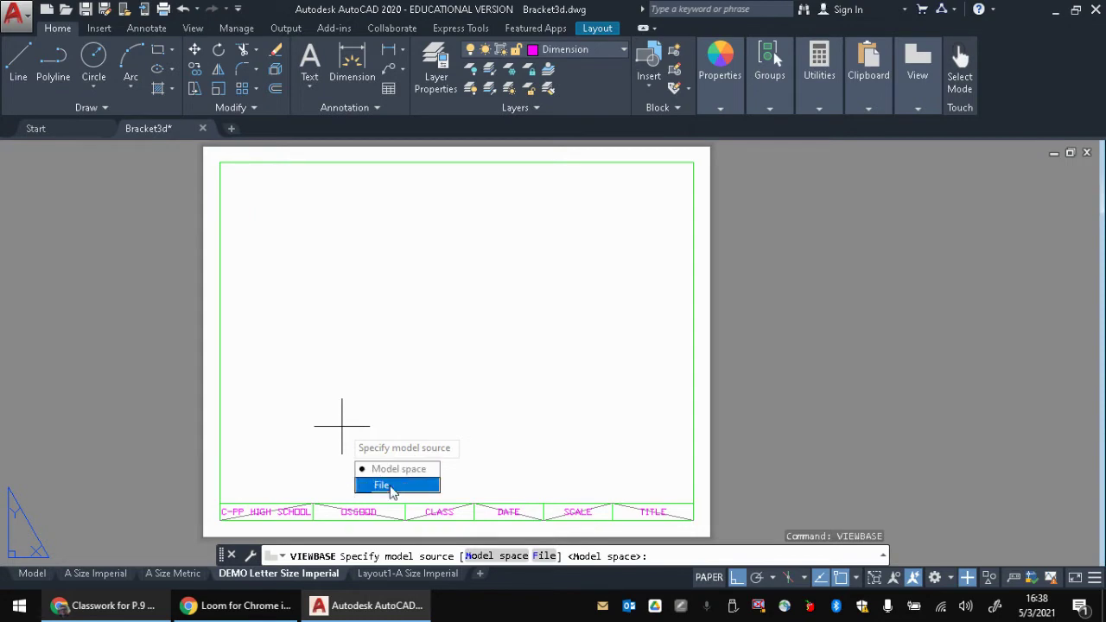
{"action": "left_click", "coordinate": [425, 478]}
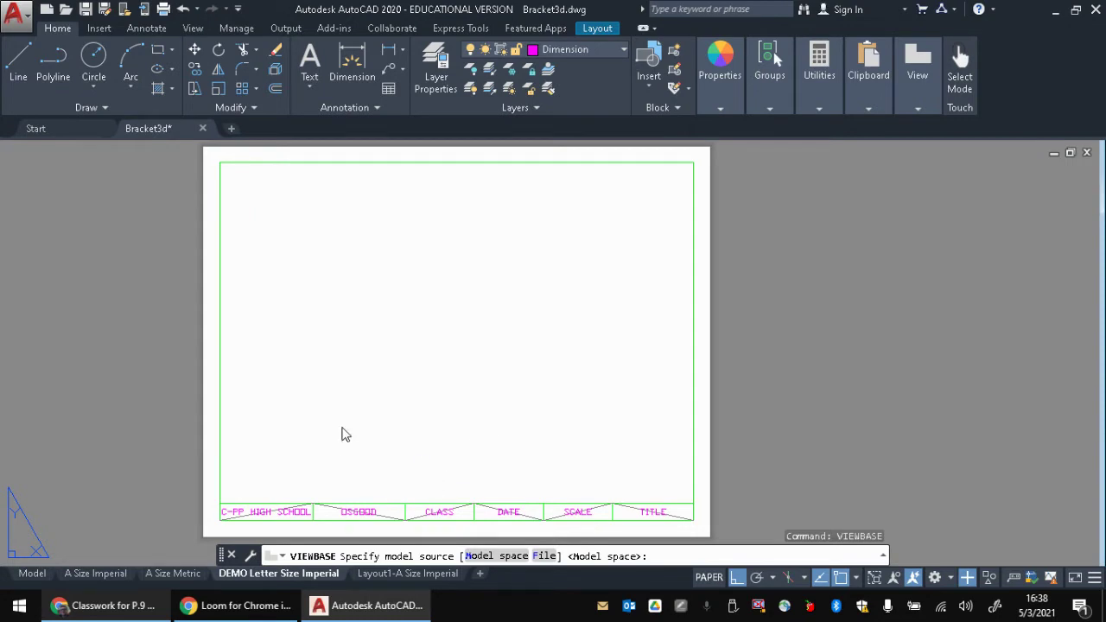
{"action": "scroll", "coordinate": [357, 364], "scroll_direction": "up", "scroll_amount": 2}
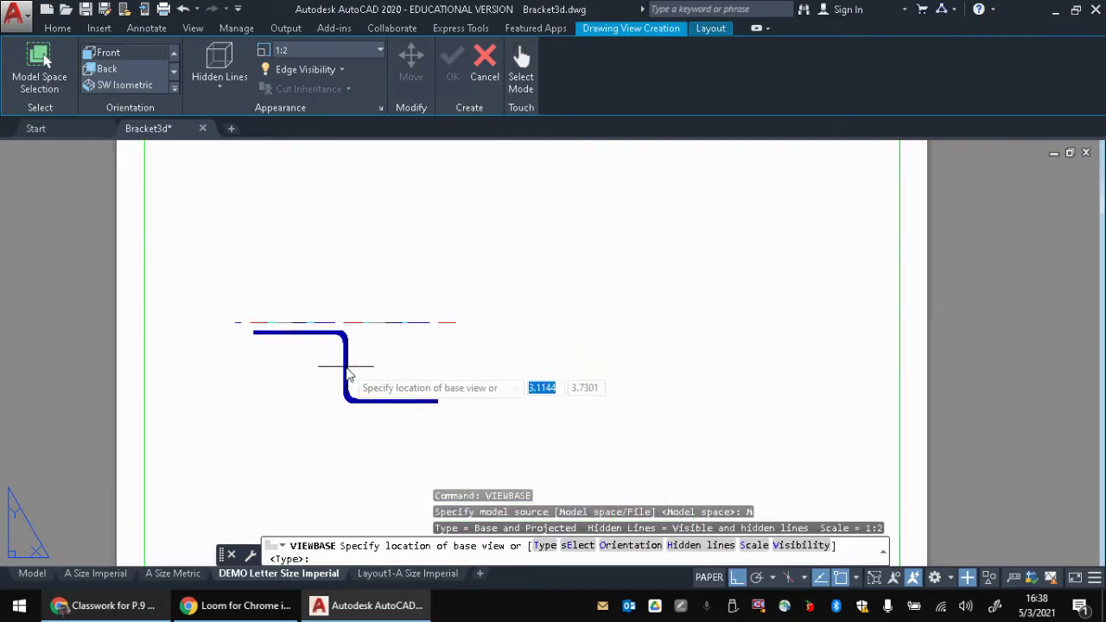
{"action": "scroll", "coordinate": [363, 364], "scroll_direction": "down", "scroll_amount": 2}
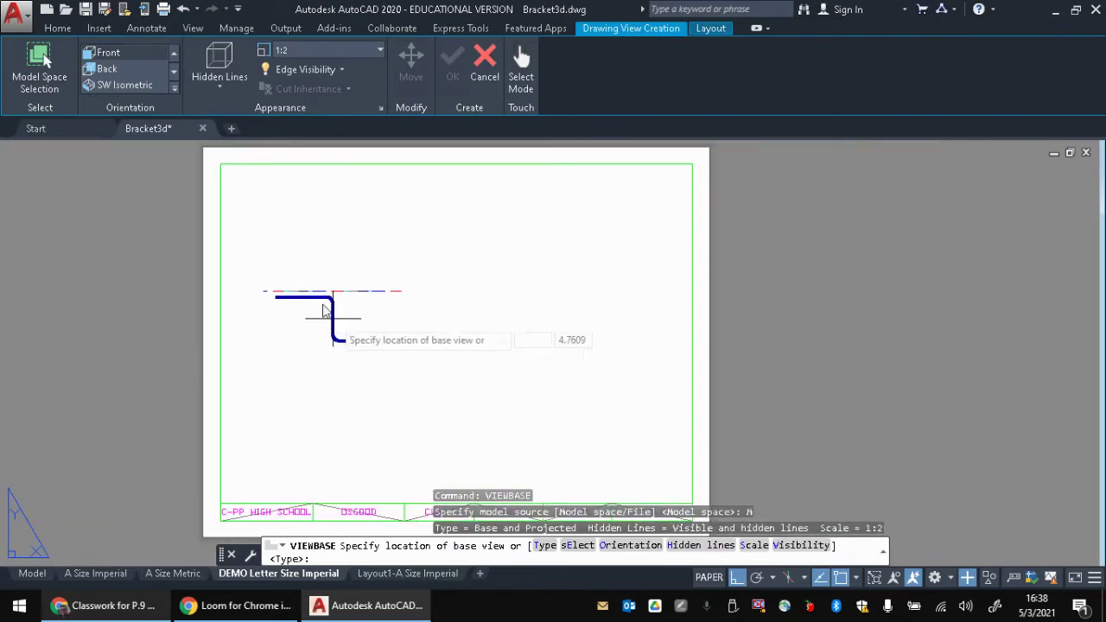
{"action": "left_click", "coordinate": [55, 77]}
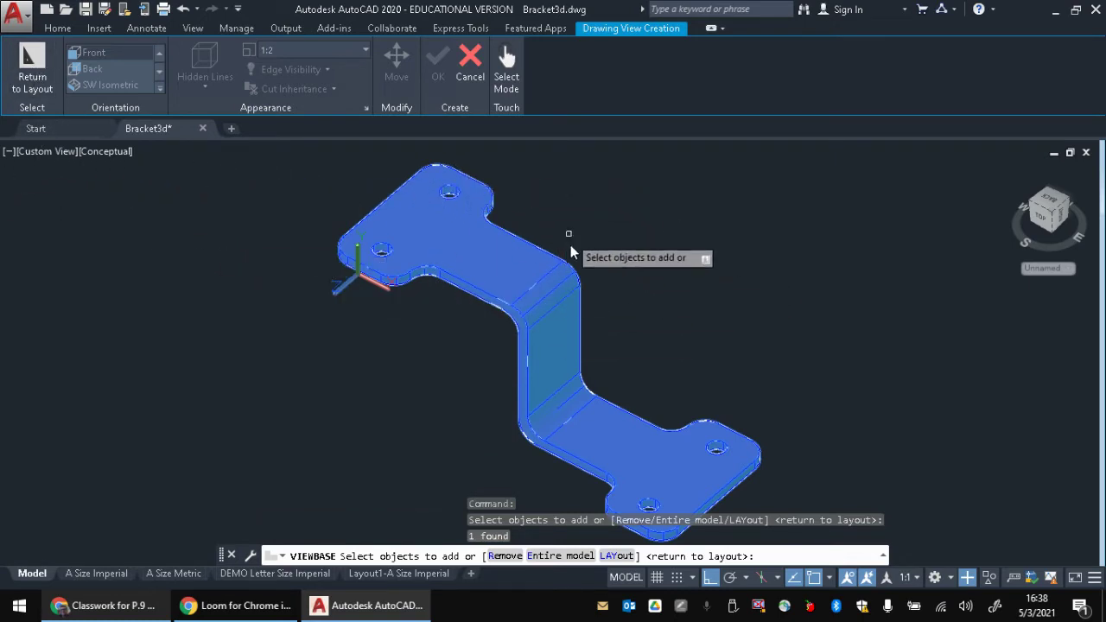
{"action": "scroll", "coordinate": [471, 294], "scroll_direction": "down", "scroll_amount": 2}
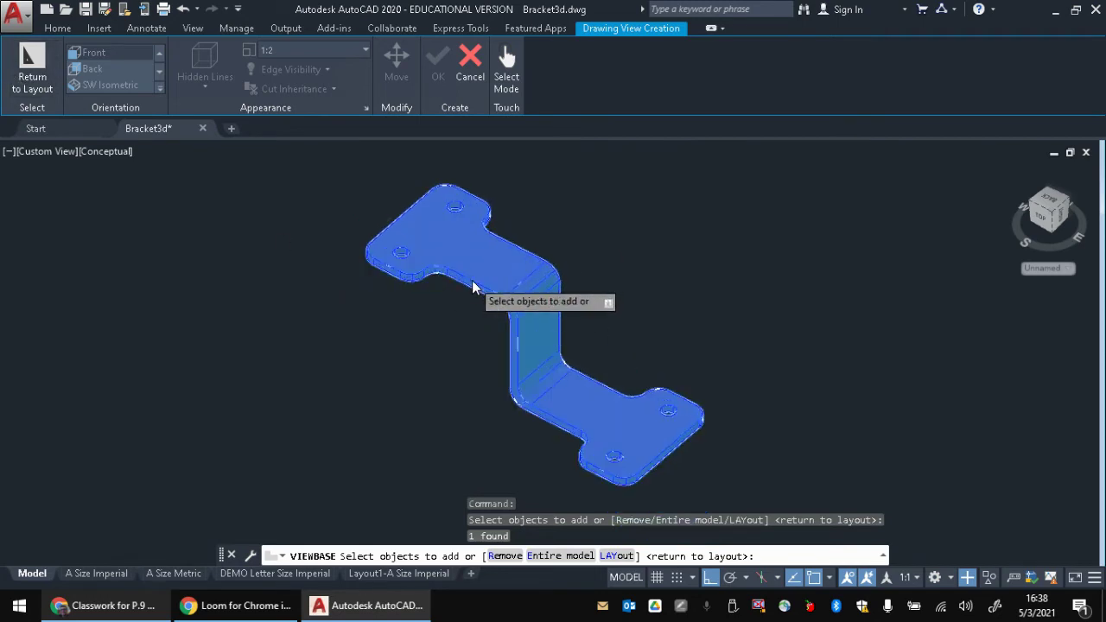
{"action": "left_click", "coordinate": [31, 60]}
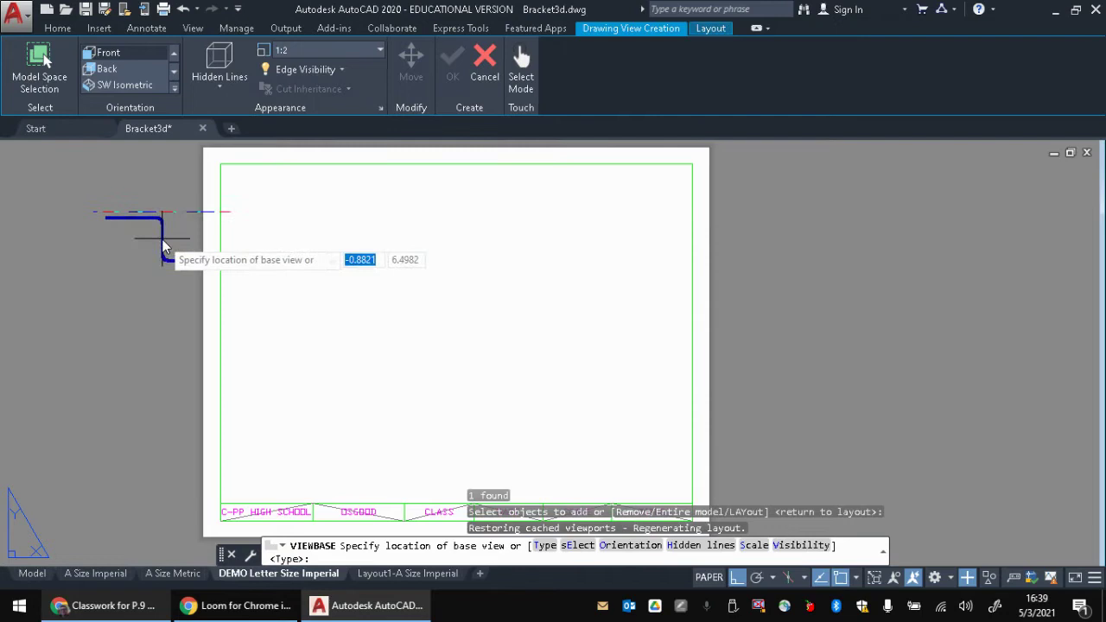
Step: Set the base view to Front orientation at 1:1 scale and place it at the sheet's lower left
{"action": "scroll", "coordinate": [133, 70], "scroll_direction": "down", "scroll_amount": 1}
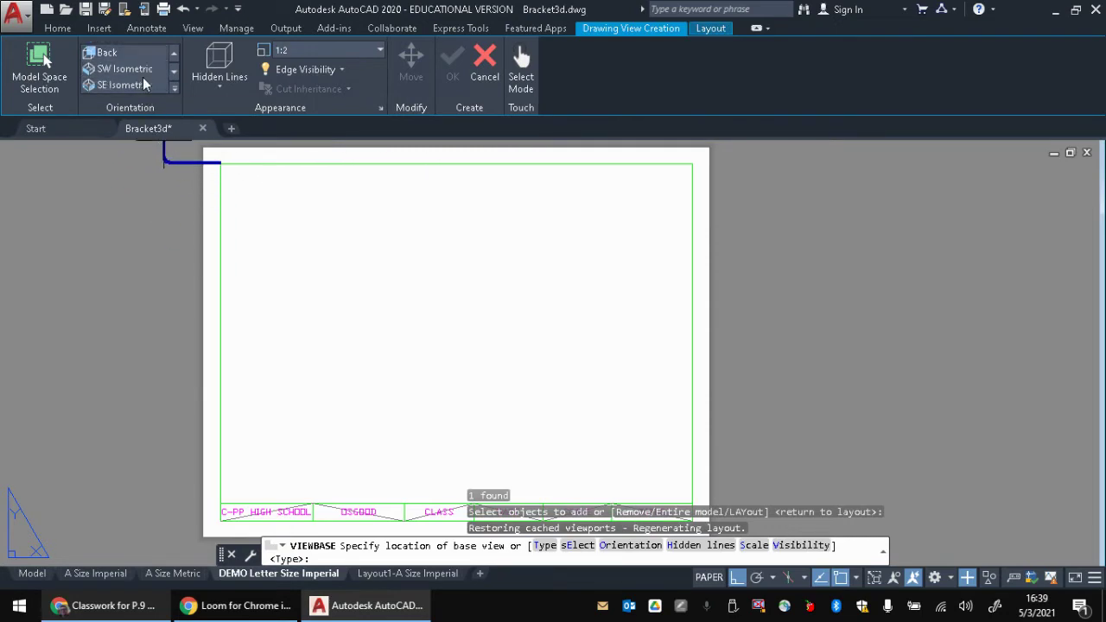
{"action": "scroll", "coordinate": [132, 70], "scroll_direction": "up", "scroll_amount": 1}
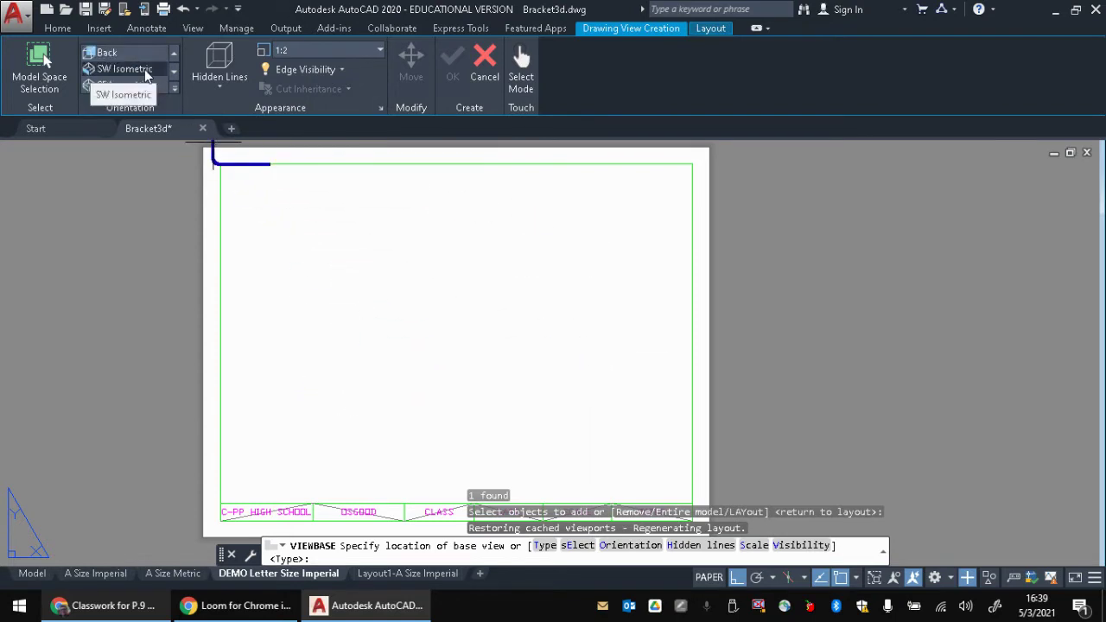
{"action": "scroll", "coordinate": [147, 70], "scroll_direction": "up", "scroll_amount": 3}
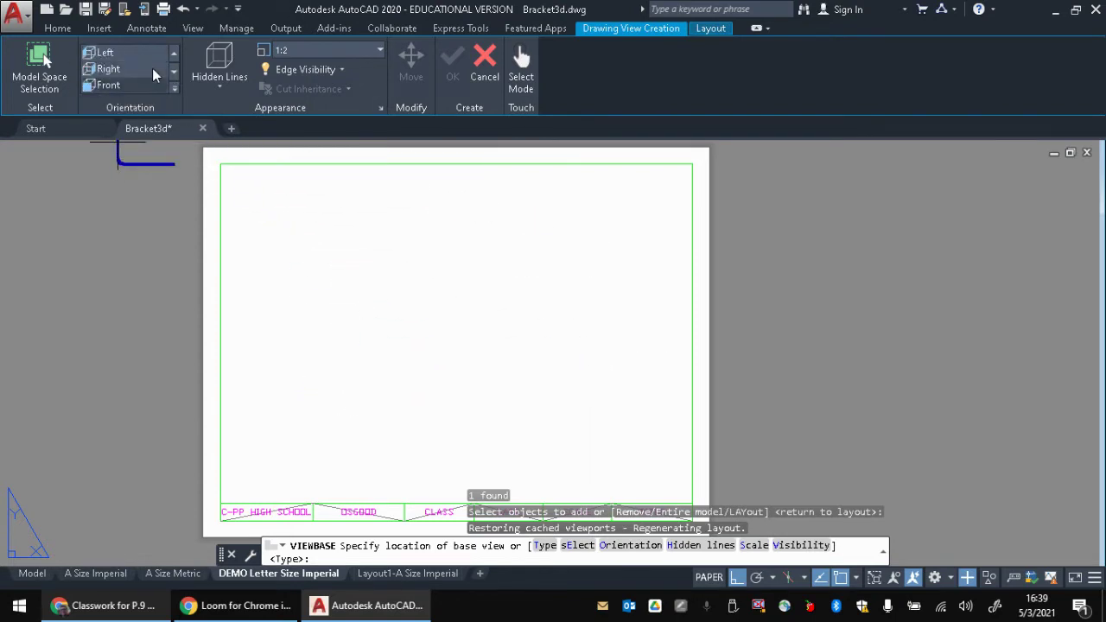
{"action": "left_click", "coordinate": [134, 70]}
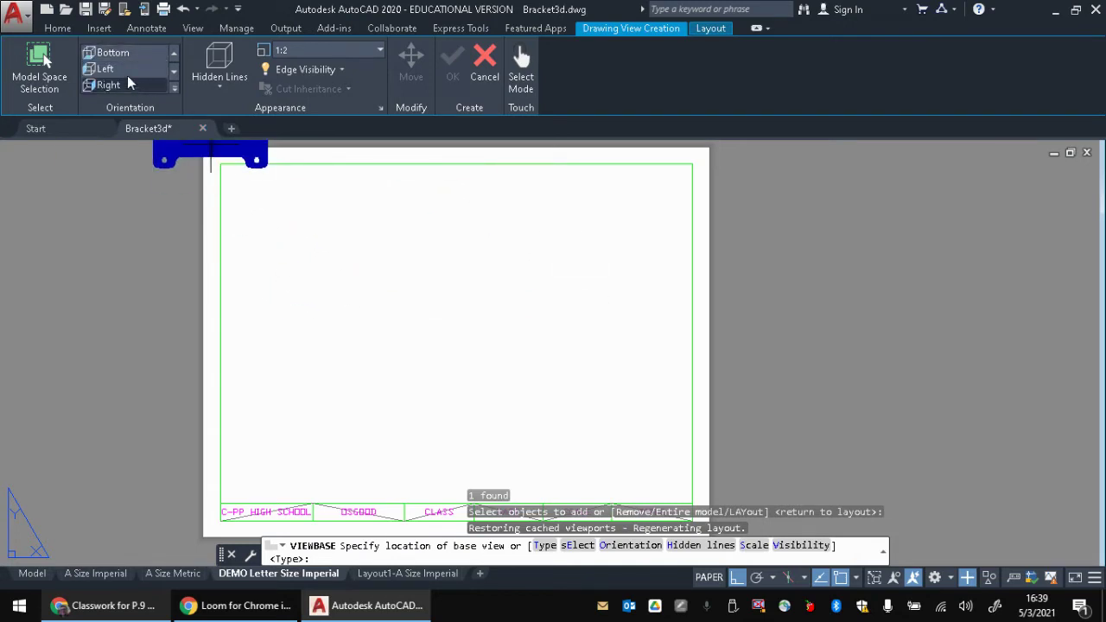
{"action": "left_click", "coordinate": [121, 85]}
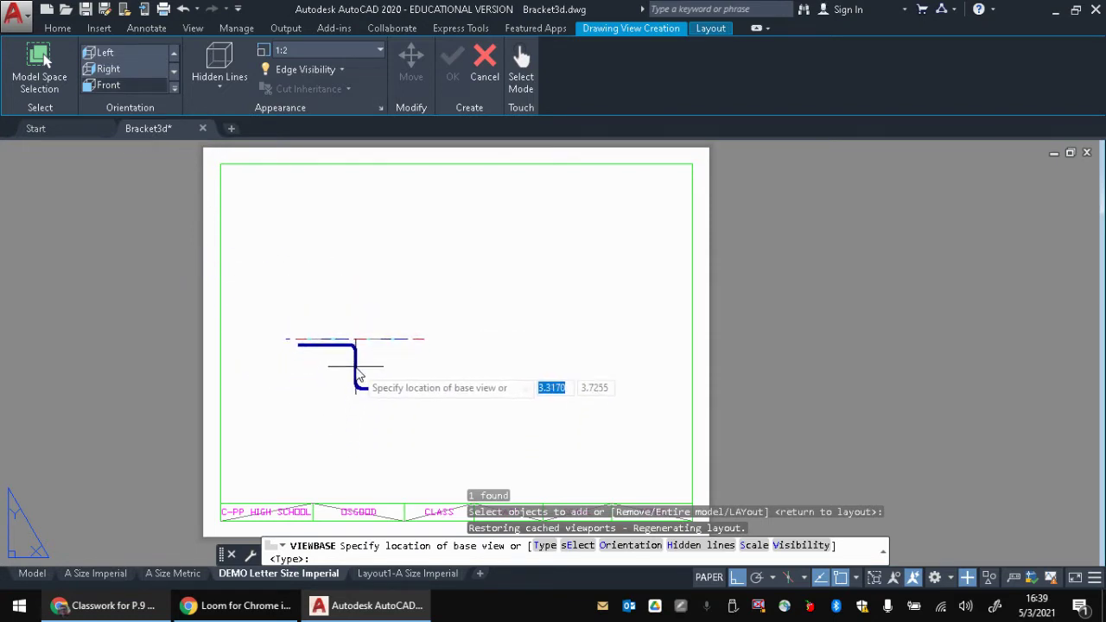
{"action": "left_click", "coordinate": [379, 51]}
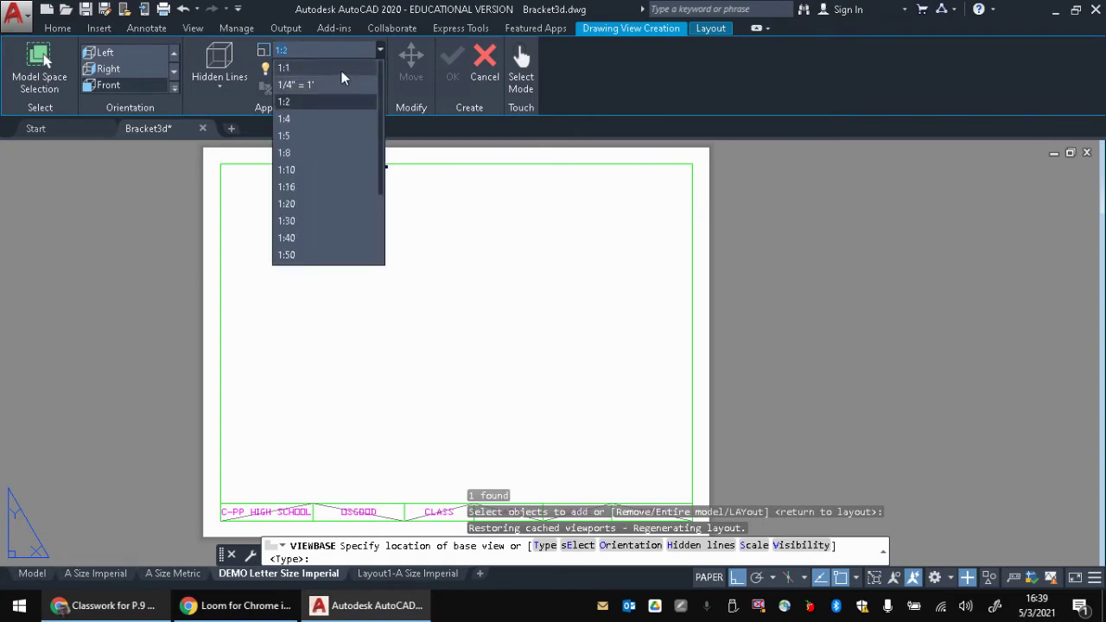
{"action": "left_click", "coordinate": [342, 69]}
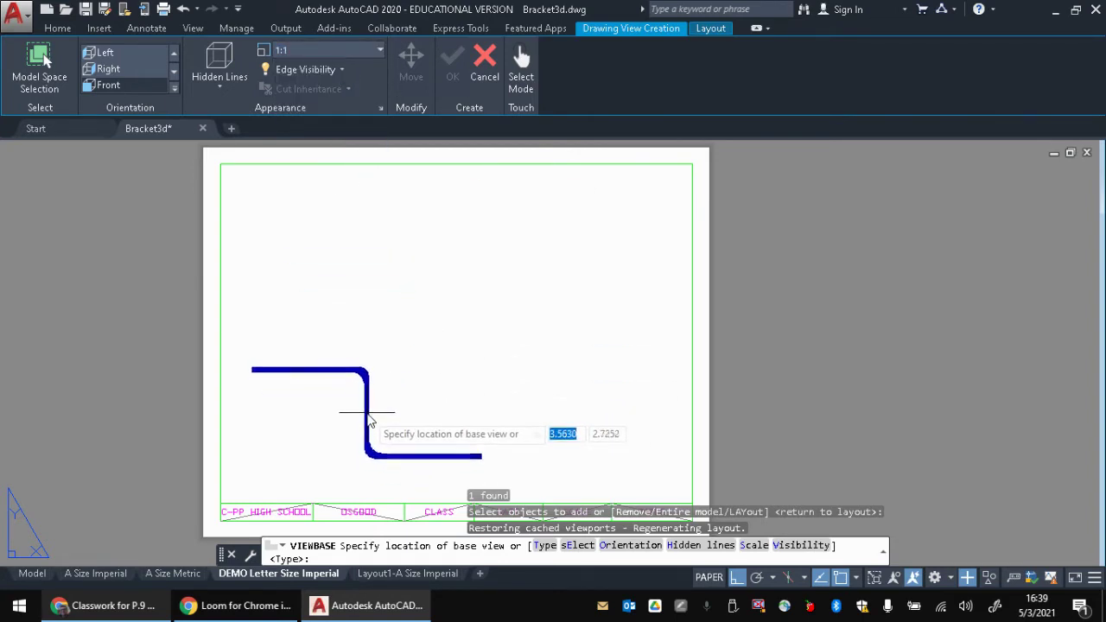
{"action": "left_click", "coordinate": [234, 77]}
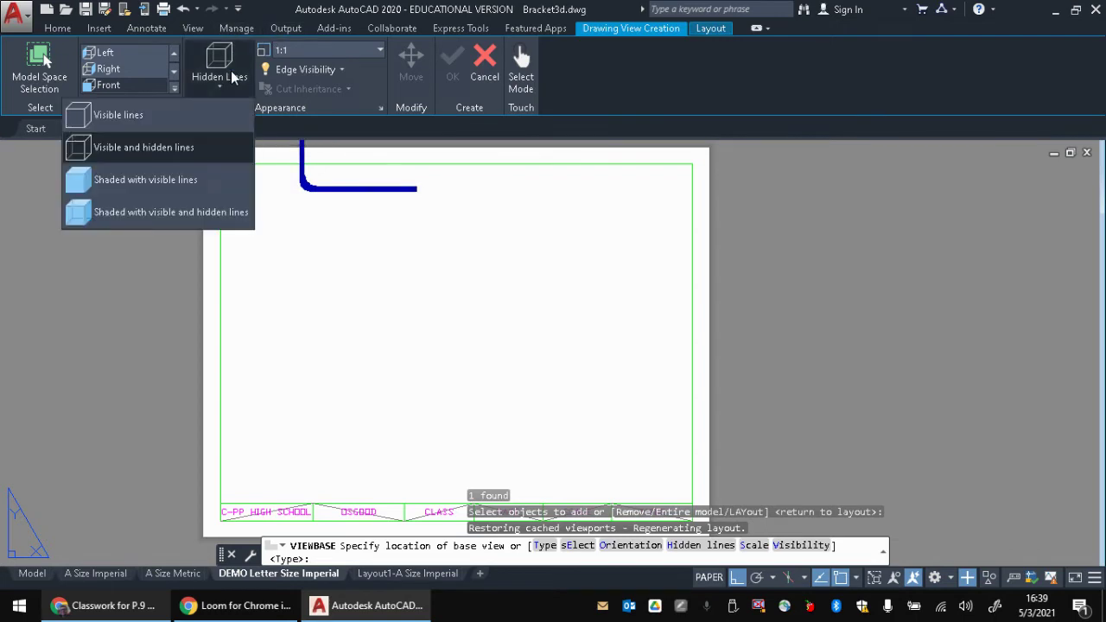
{"action": "left_click", "coordinate": [233, 77]}
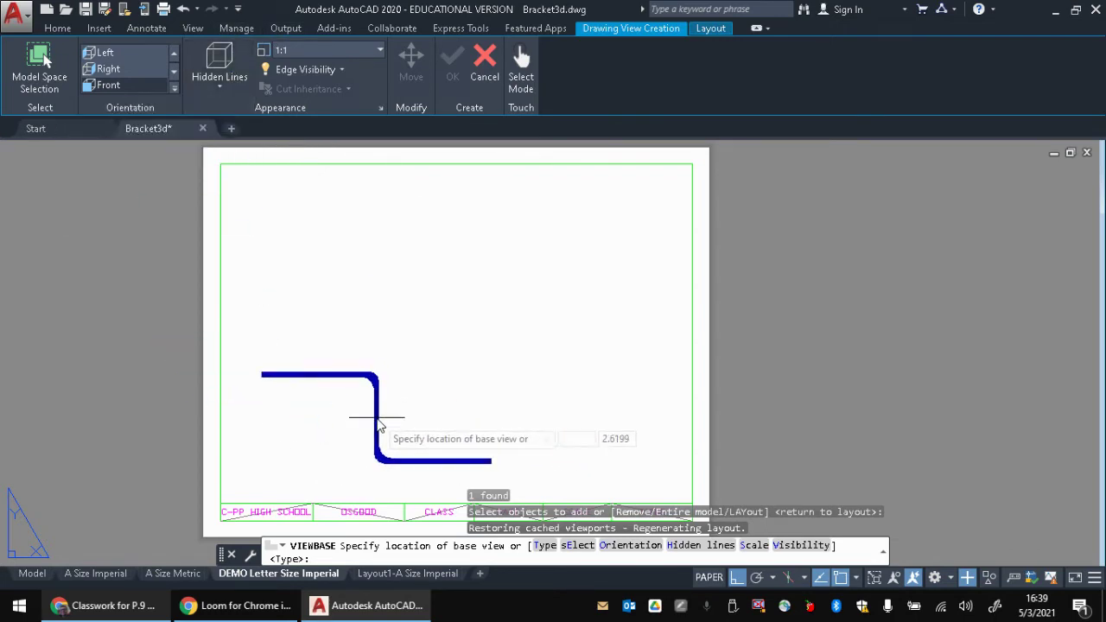
{"action": "left_click", "coordinate": [376, 420]}
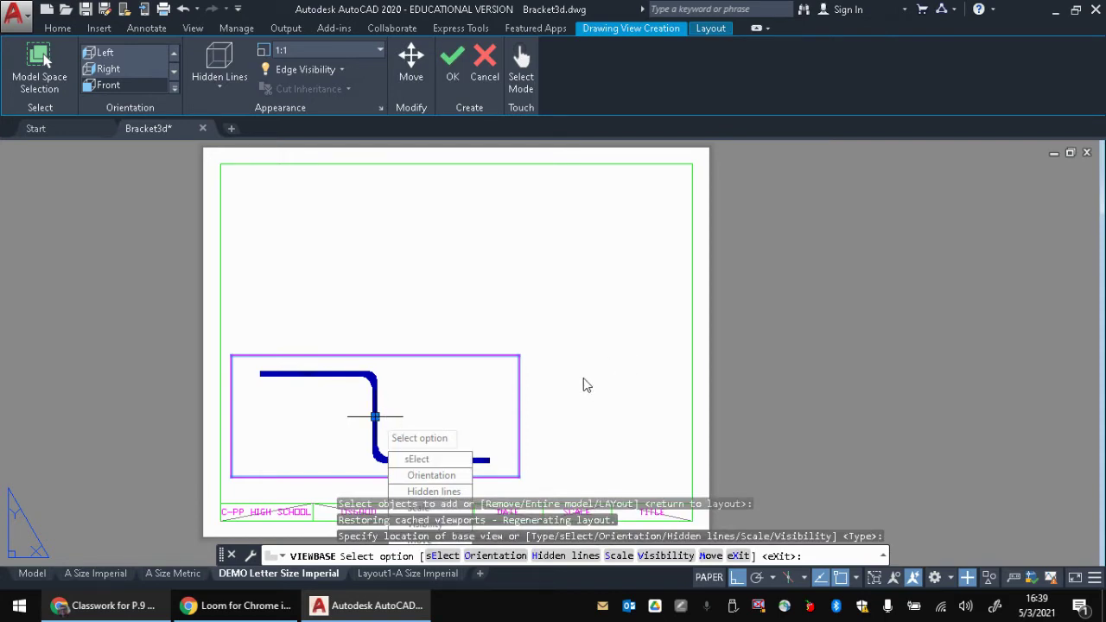
{"action": "middle_click_drag", "start_coordinate": [667, 360], "coordinate": [676, 235]}
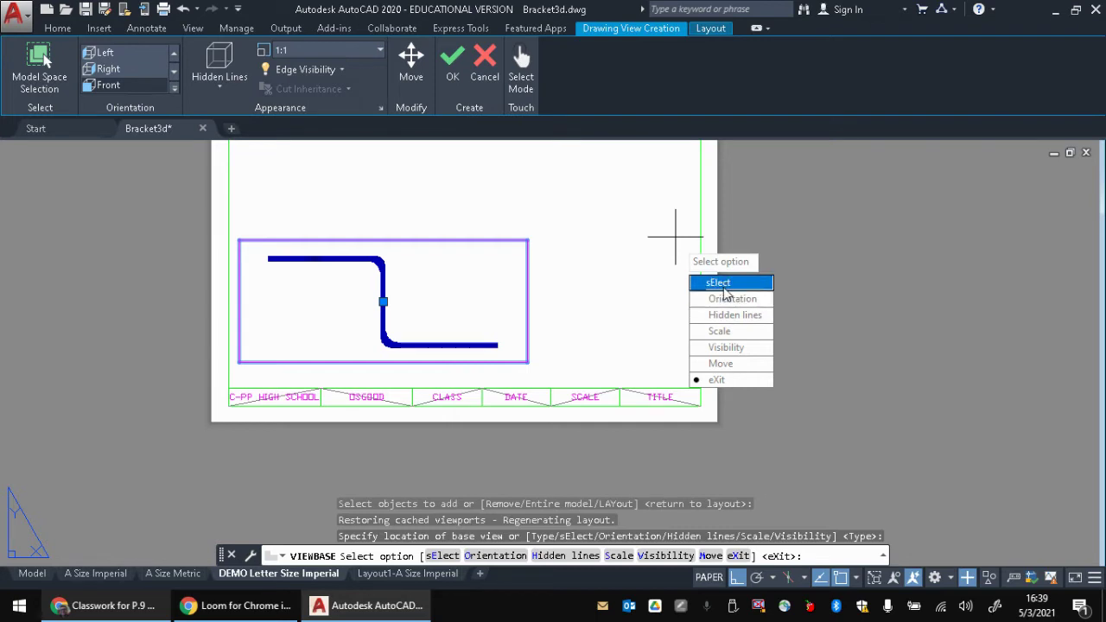
Step: Place top, right-side and upper-right isometric projected views around the front view, then finish VIEWBASE
{"action": "left_click", "coordinate": [717, 380]}
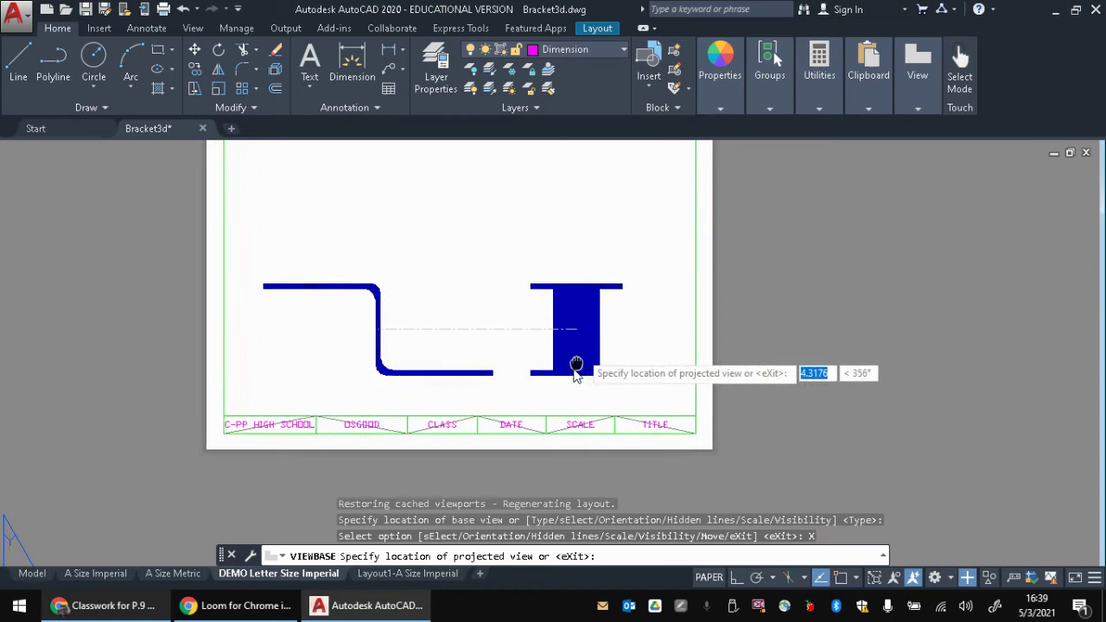
{"action": "middle_click_drag", "start_coordinate": [575, 371], "coordinate": [493, 388]}
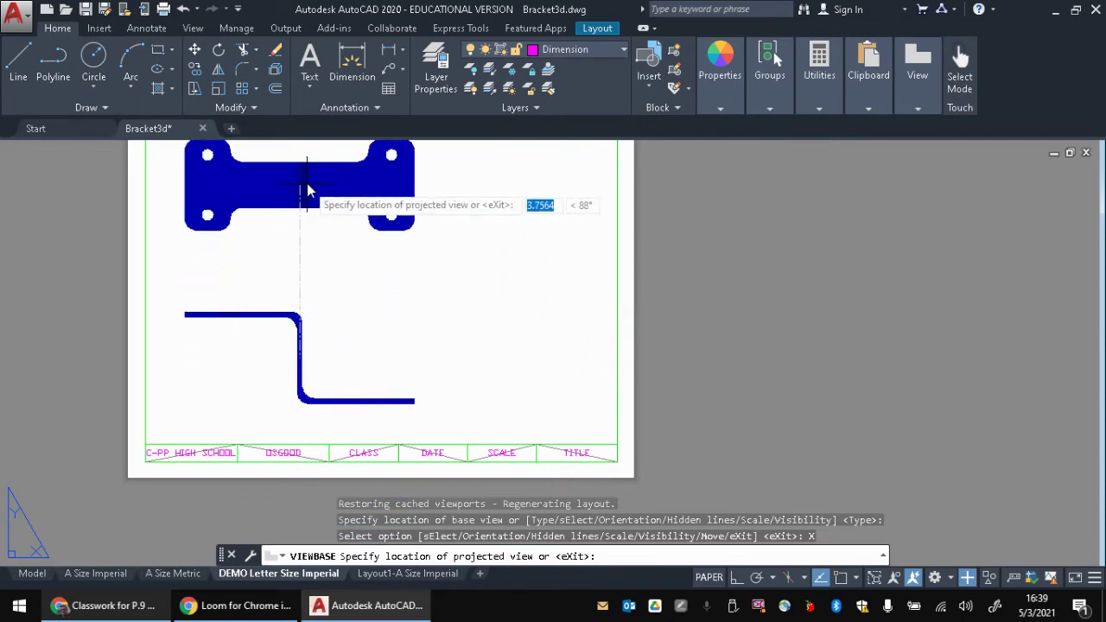
{"action": "middle_click_drag", "start_coordinate": [306, 190], "coordinate": [370, 247]}
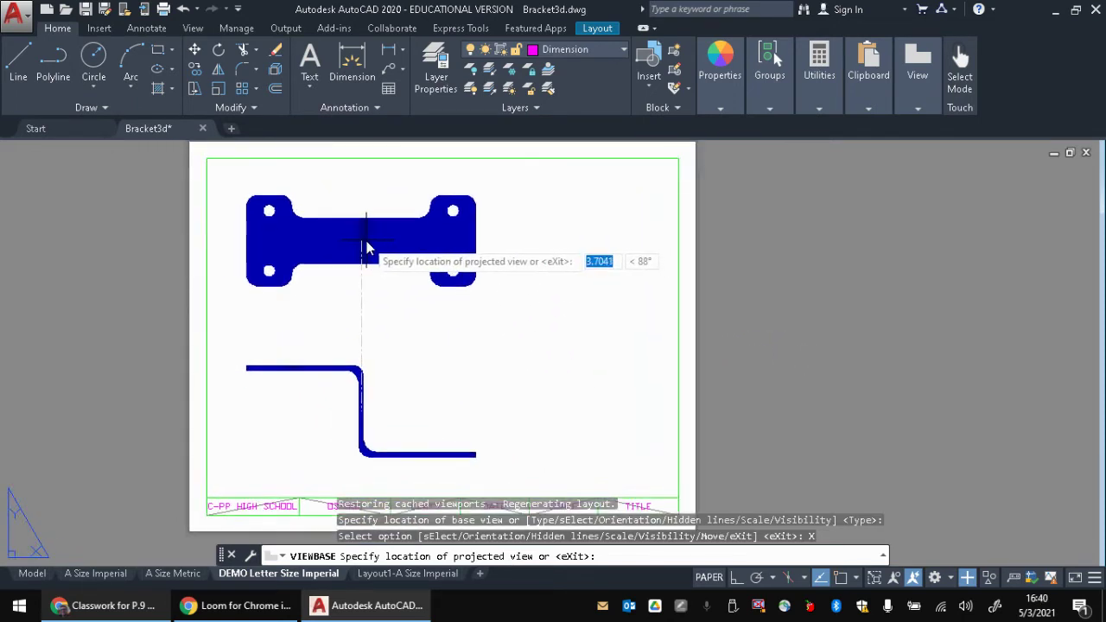
{"action": "left_click", "coordinate": [366, 248]}
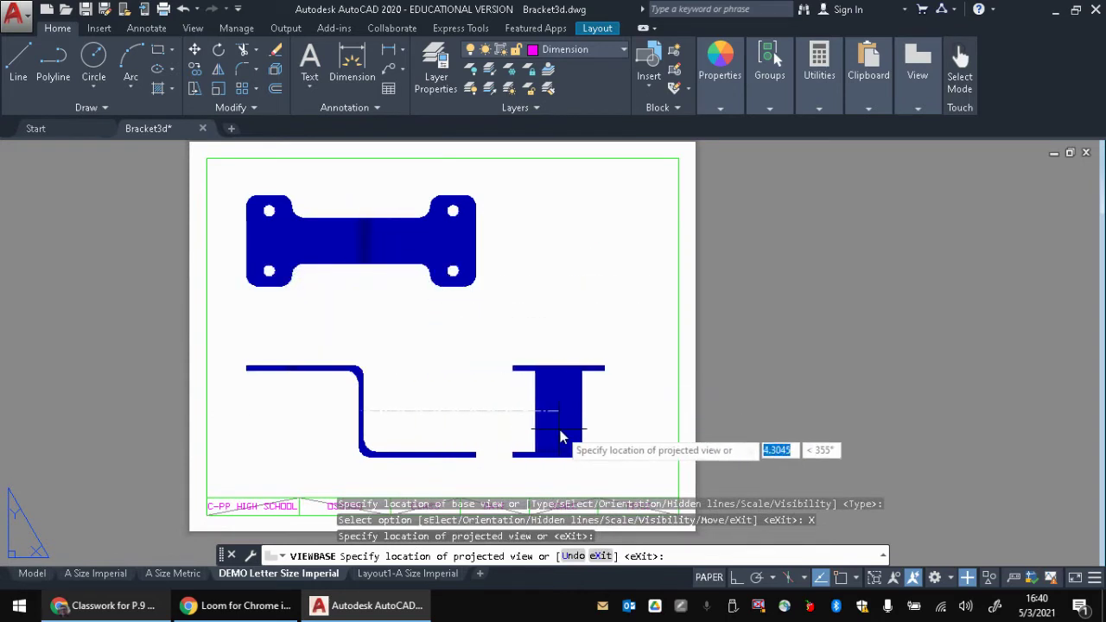
{"action": "left_click", "coordinate": [585, 439]}
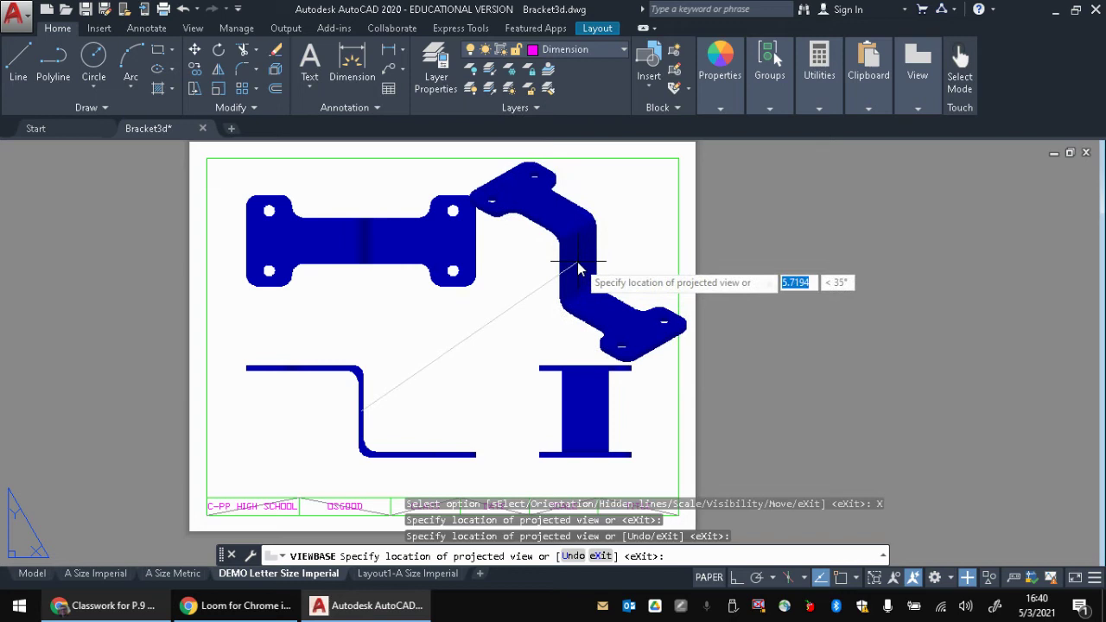
{"action": "left_click", "coordinate": [553, 273]}
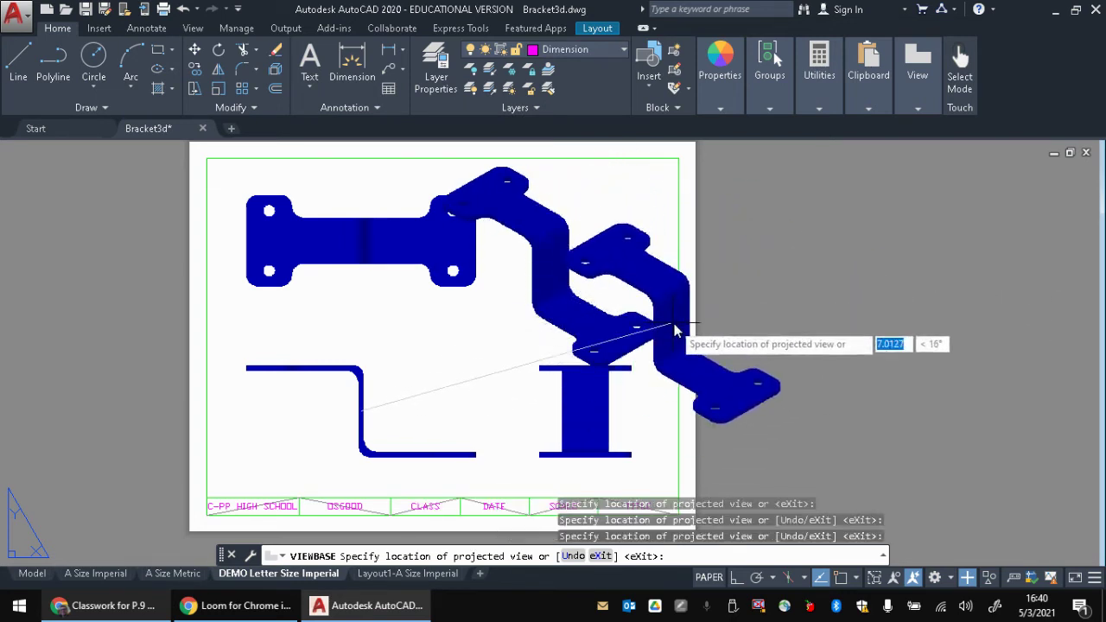
{"action": "key", "text": "Return"}
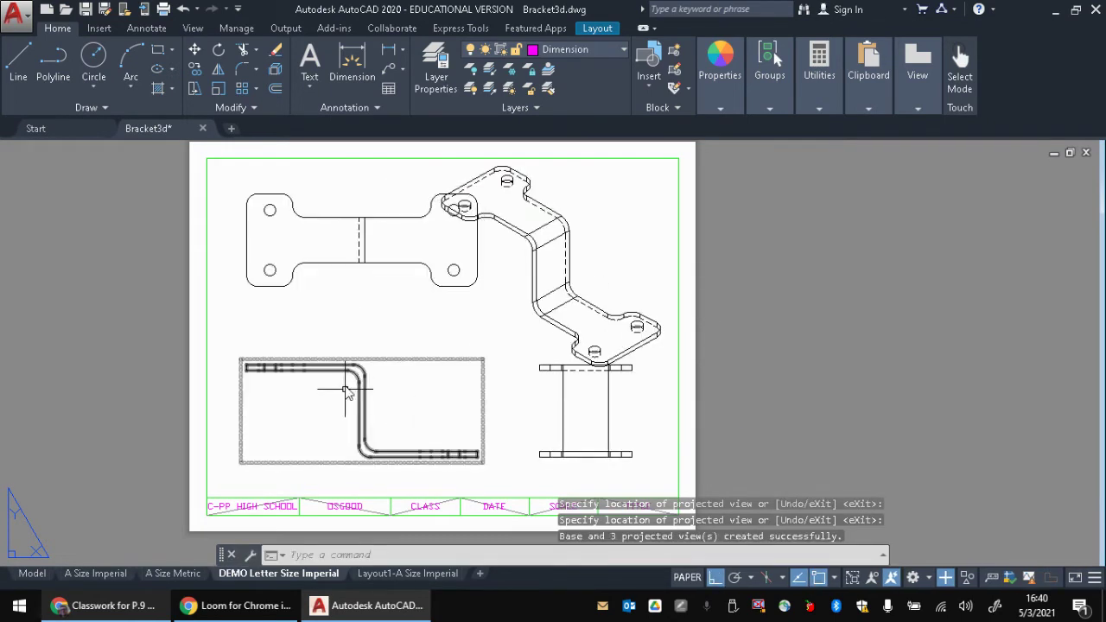
Step: Shift the front and top views left and lower the front view on the sheet
{"action": "left_click", "coordinate": [374, 415]}
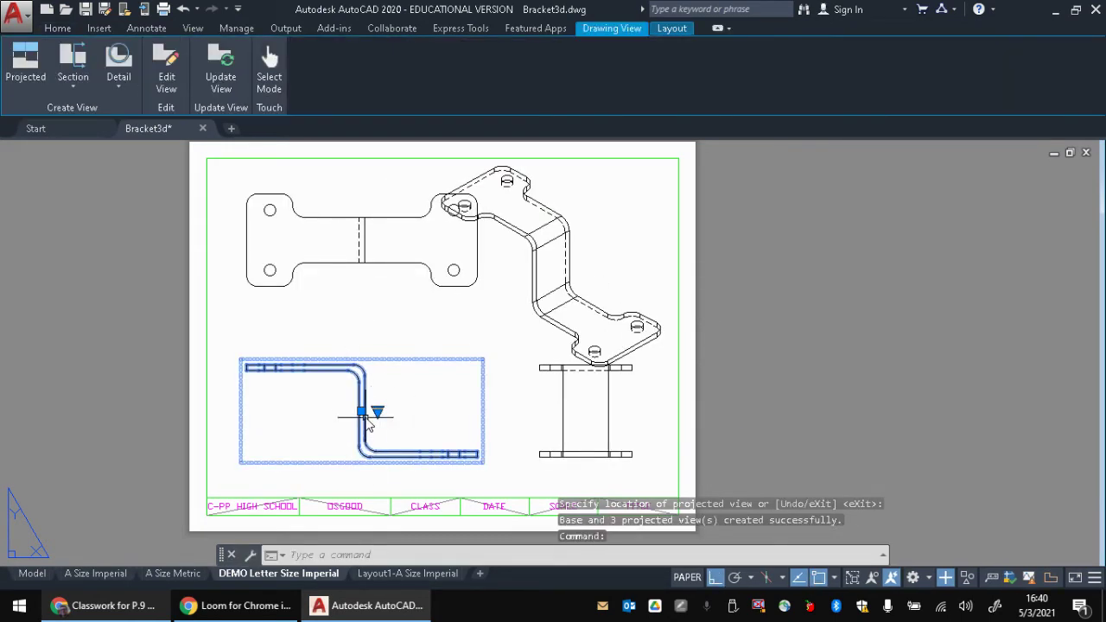
{"action": "left_click", "coordinate": [361, 412]}
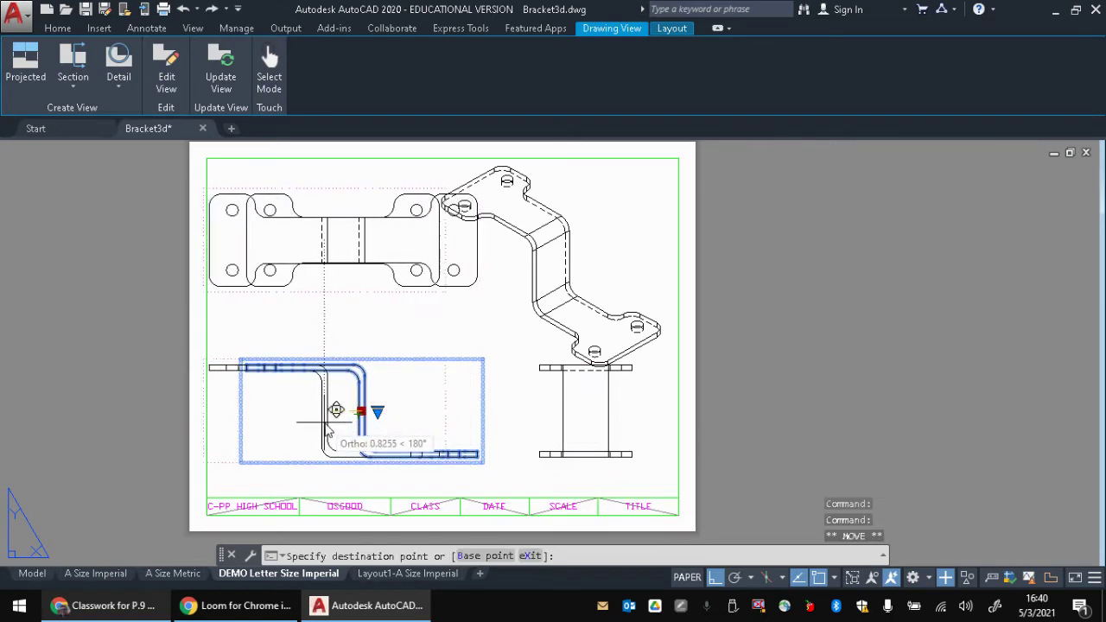
{"action": "left_click", "coordinate": [333, 422]}
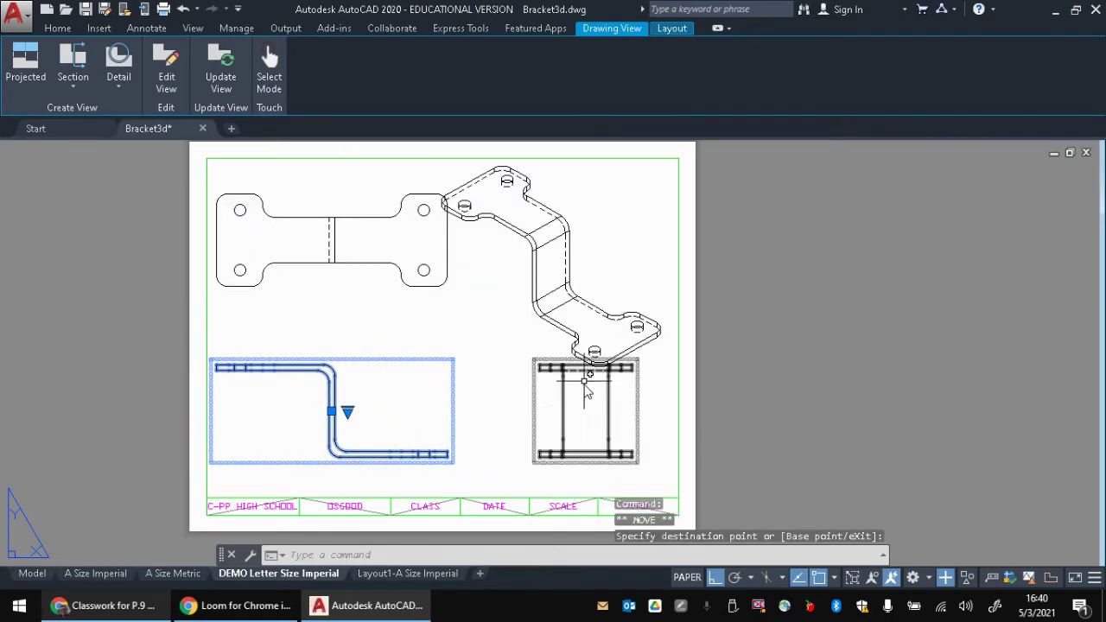
{"action": "left_click", "coordinate": [585, 419]}
{"action": "left_click", "coordinate": [585, 413]}
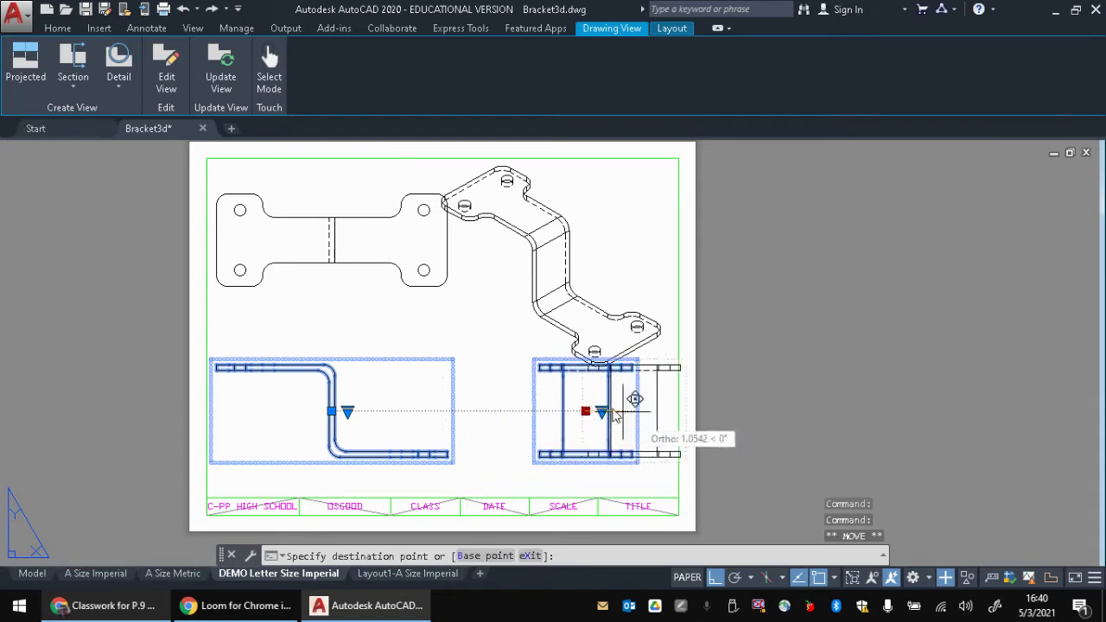
{"action": "left_click", "coordinate": [585, 413]}
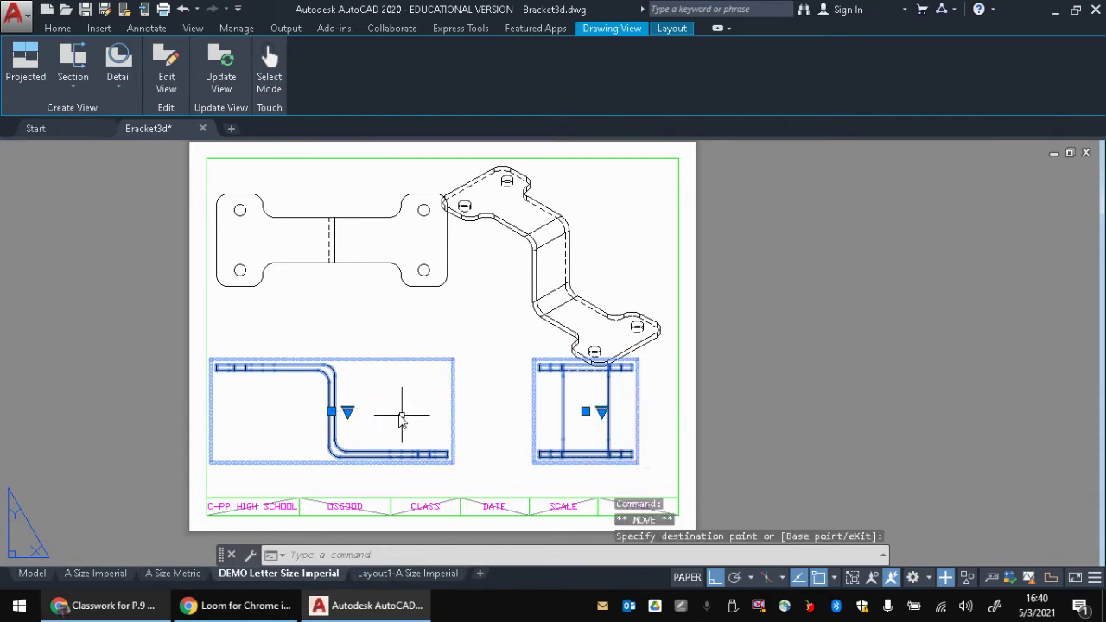
{"action": "left_click", "coordinate": [331, 412]}
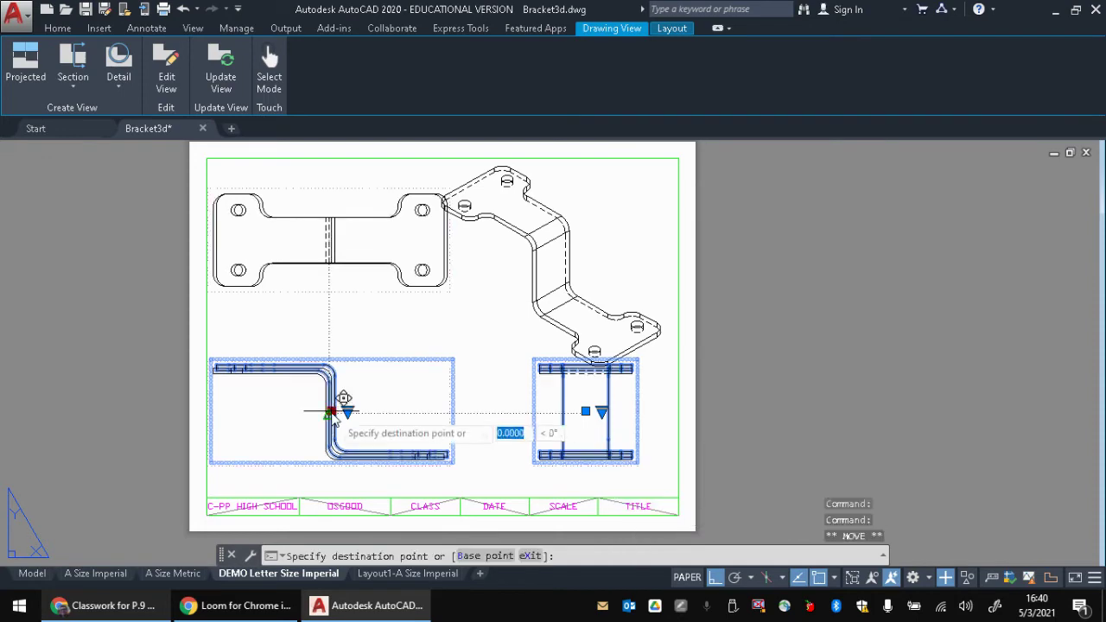
{"action": "left_click", "coordinate": [336, 441]}
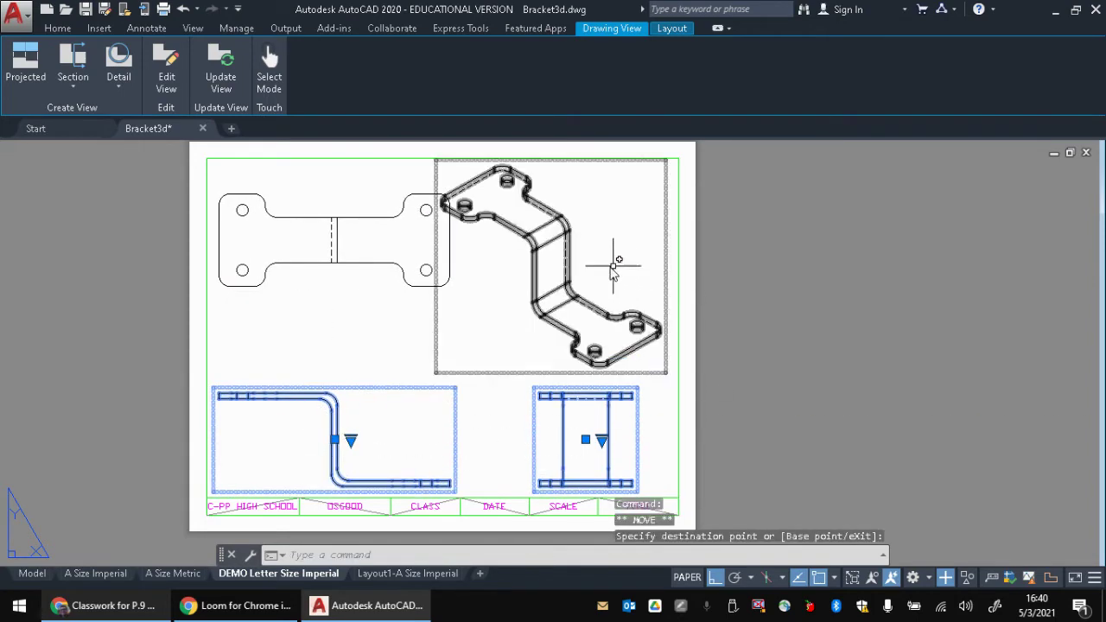
Step: Nudge the isometric view slightly lower at the upper right of the sheet
{"action": "left_click", "coordinate": [586, 274]}
{"action": "left_click", "coordinate": [552, 267]}
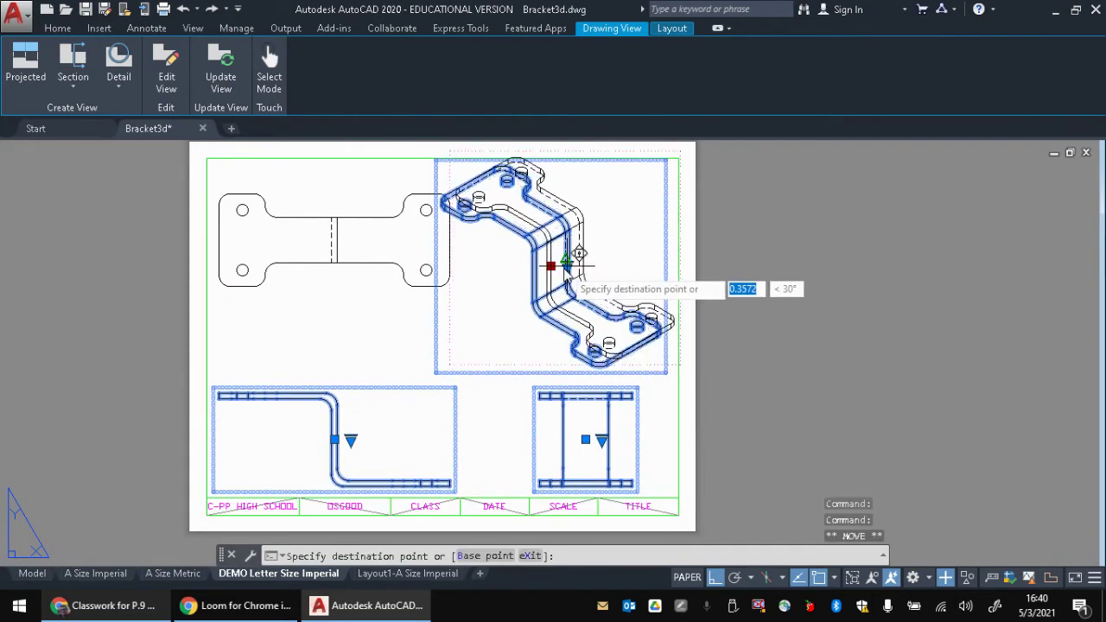
{"action": "left_click", "coordinate": [566, 257]}
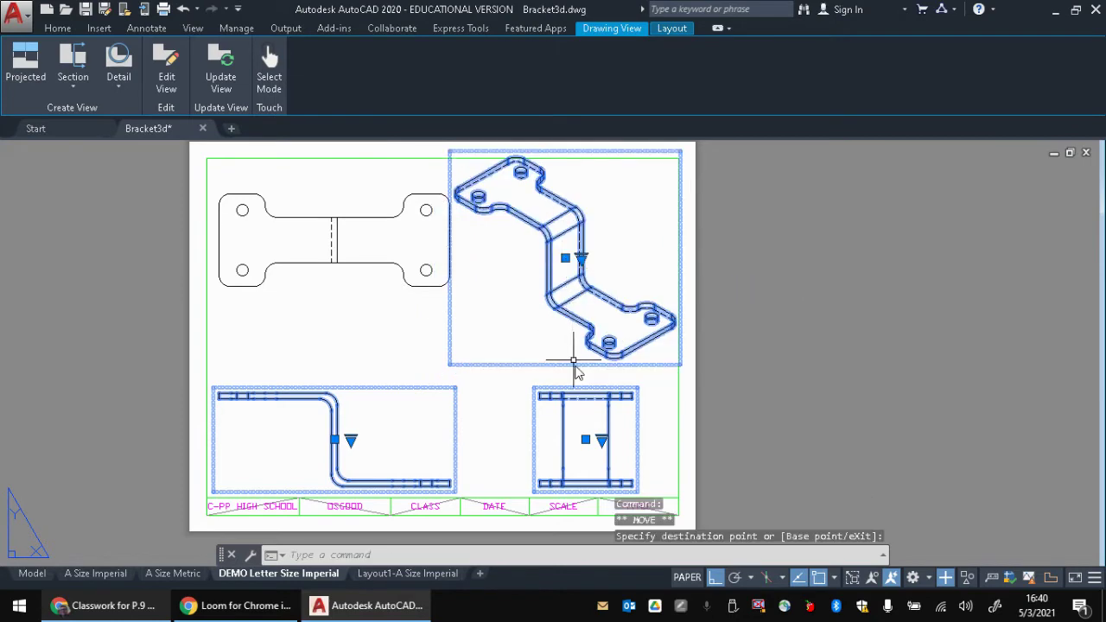
{"action": "left_click", "coordinate": [813, 318]}
{"action": "left_click", "coordinate": [495, 199]}
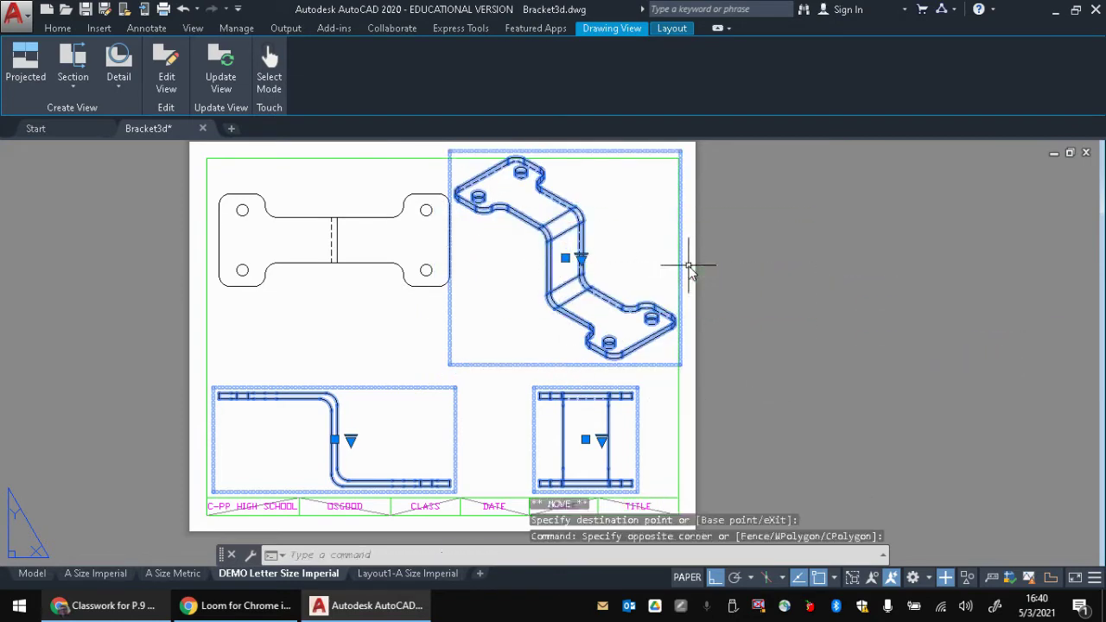
{"action": "left_click", "coordinate": [565, 257]}
{"action": "left_click", "coordinate": [565, 264]}
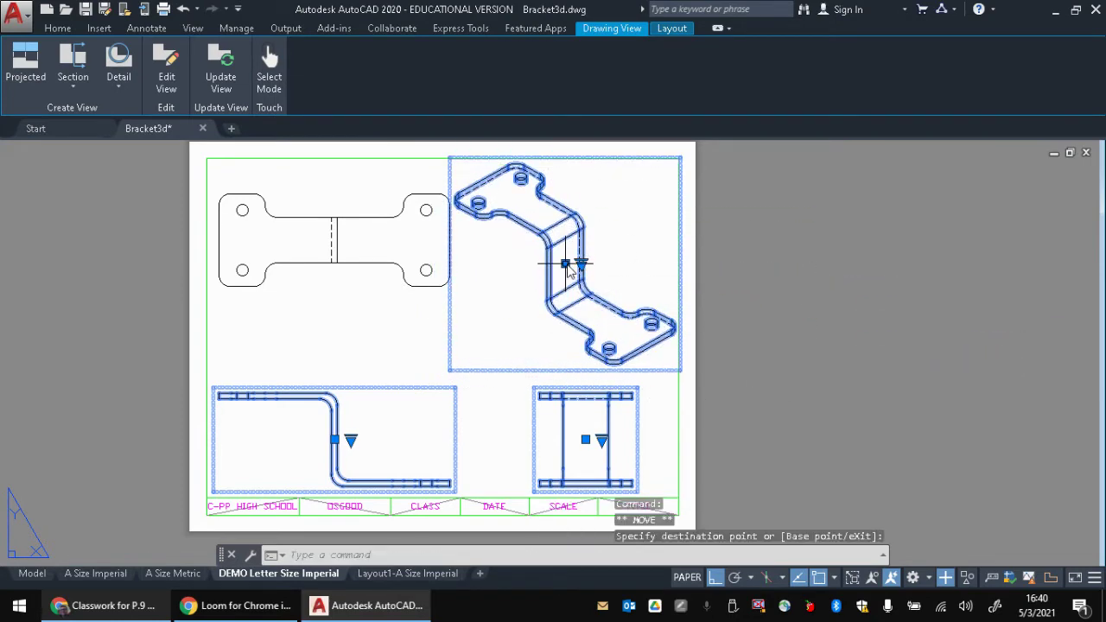
{"action": "left_click", "coordinate": [840, 281]}
{"action": "key", "text": "Escape"}
{"action": "key", "text": "Escape"}
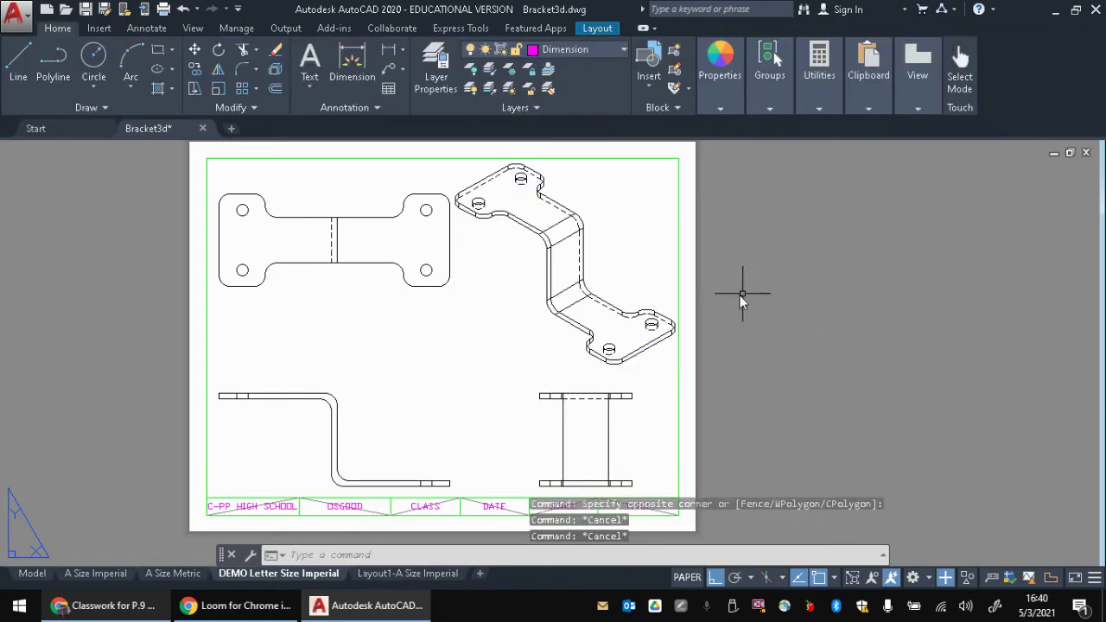
Step: Delete the right-side view and move the isometric view to the lower right
{"action": "left_click", "coordinate": [628, 432]}
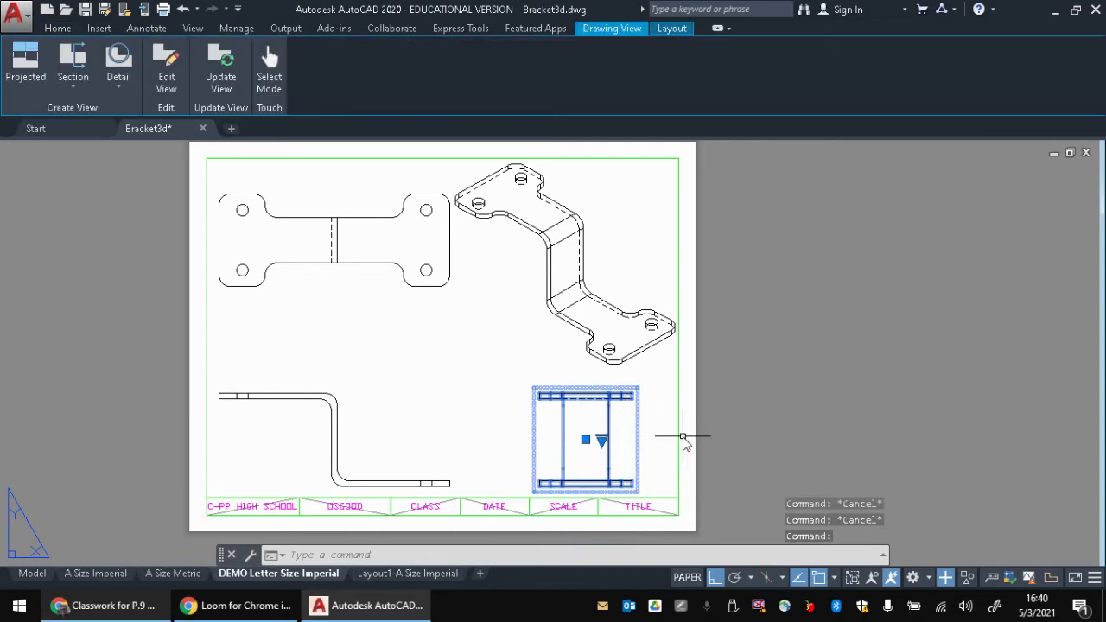
{"action": "key", "text": "Delete"}
{"action": "left_click", "coordinate": [565, 261]}
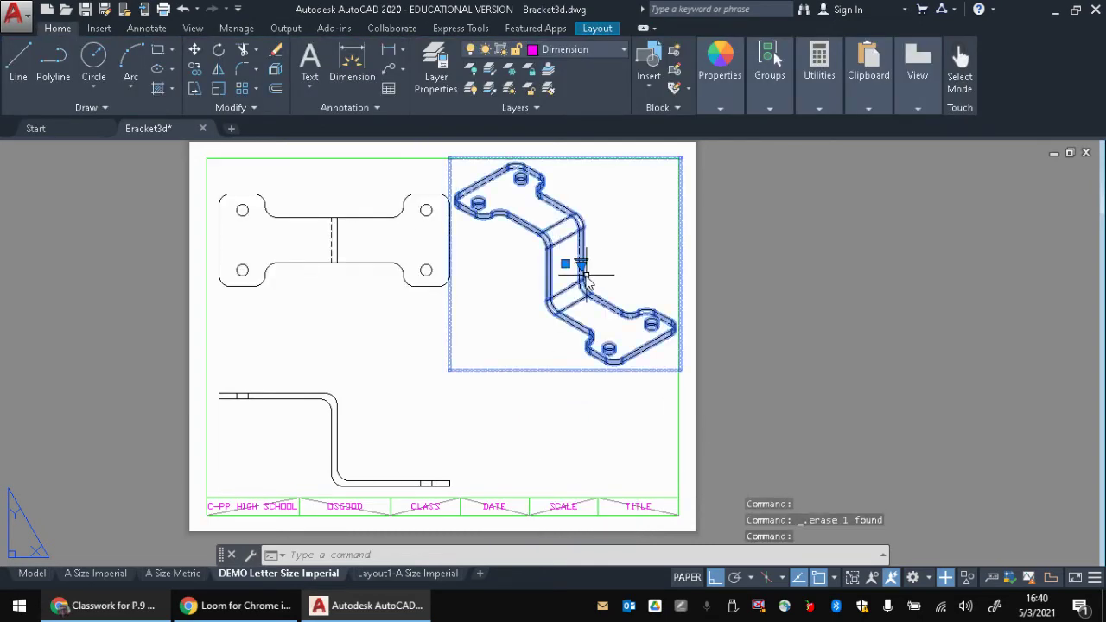
{"action": "left_click", "coordinate": [565, 264]}
{"action": "left_click", "coordinate": [557, 374]}
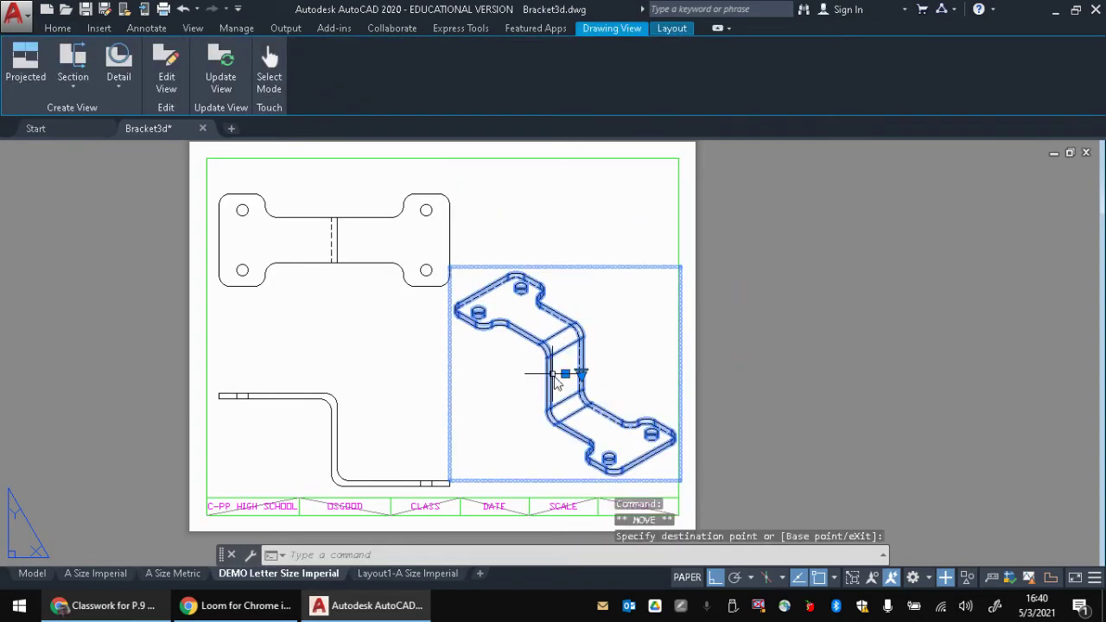
{"action": "left_click", "coordinate": [992, 298]}
{"action": "key", "text": "Escape"}
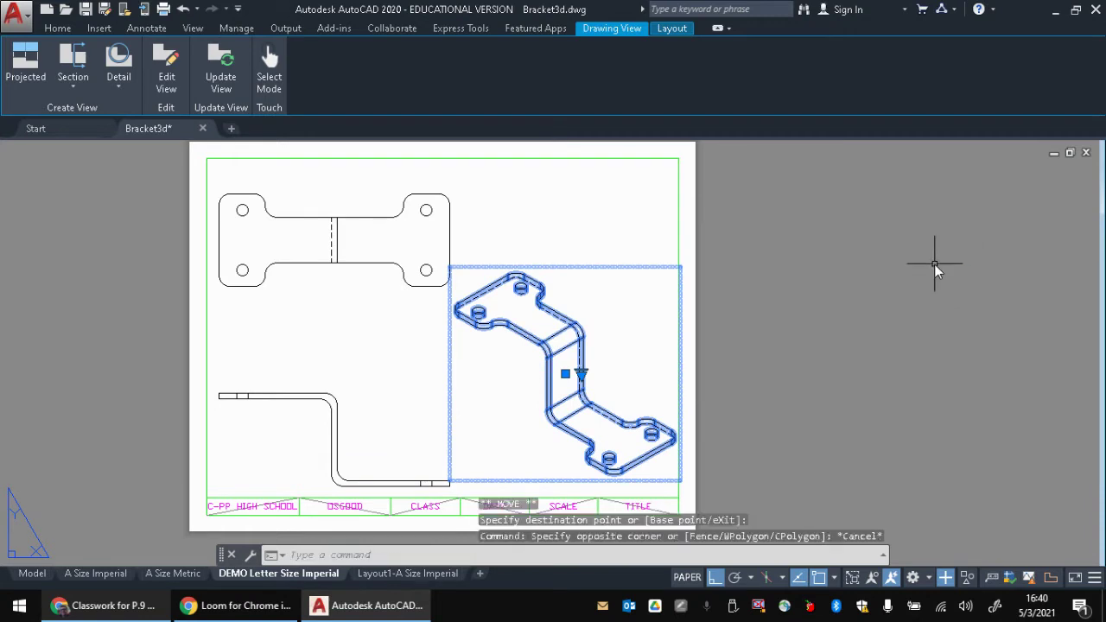
{"action": "key", "text": "Escape"}
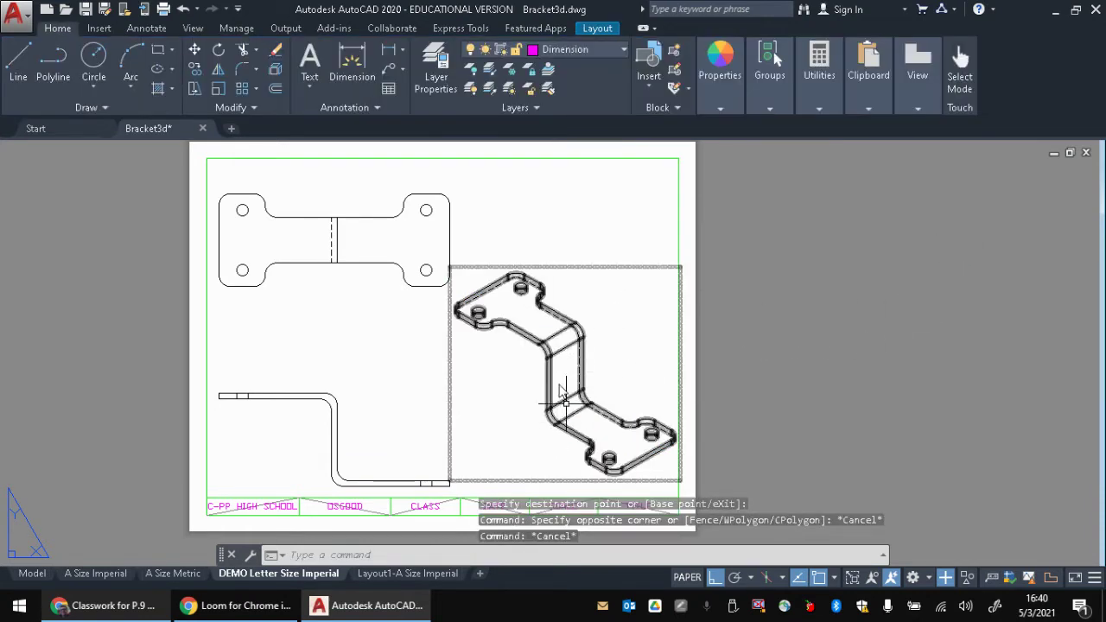
{"action": "scroll", "coordinate": [383, 304], "scroll_direction": "up", "scroll_amount": 2}
{"action": "scroll", "coordinate": [382, 309], "scroll_direction": "down", "scroll_amount": 2}
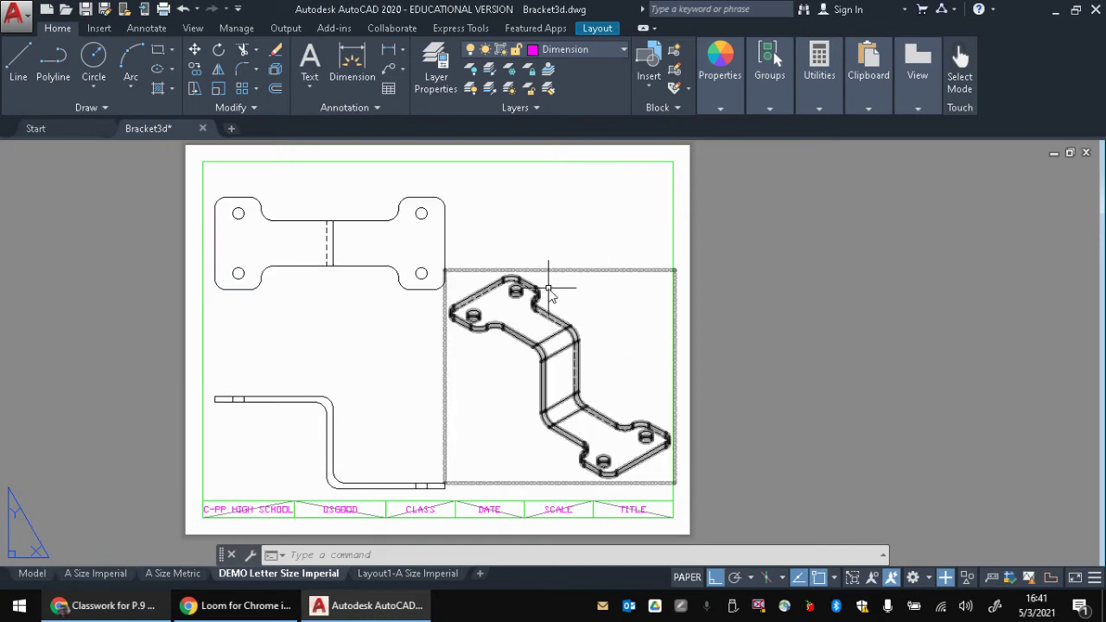
Step: Add a vertical 2 dimension along the top view's right edge
{"action": "left_click", "coordinate": [145, 28]}
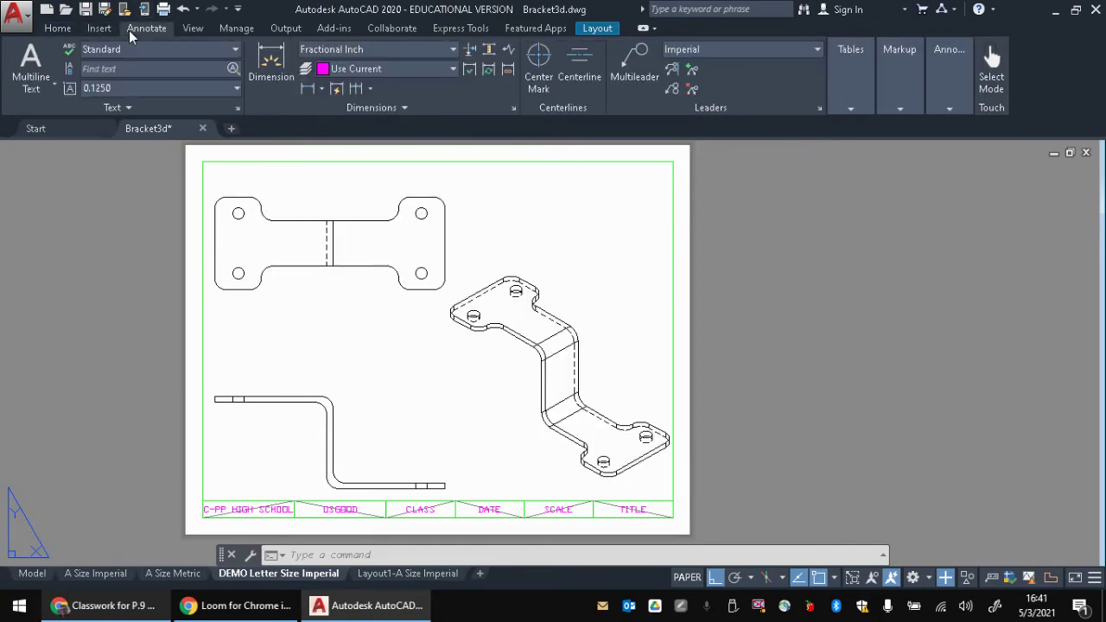
{"action": "left_click", "coordinate": [282, 85]}
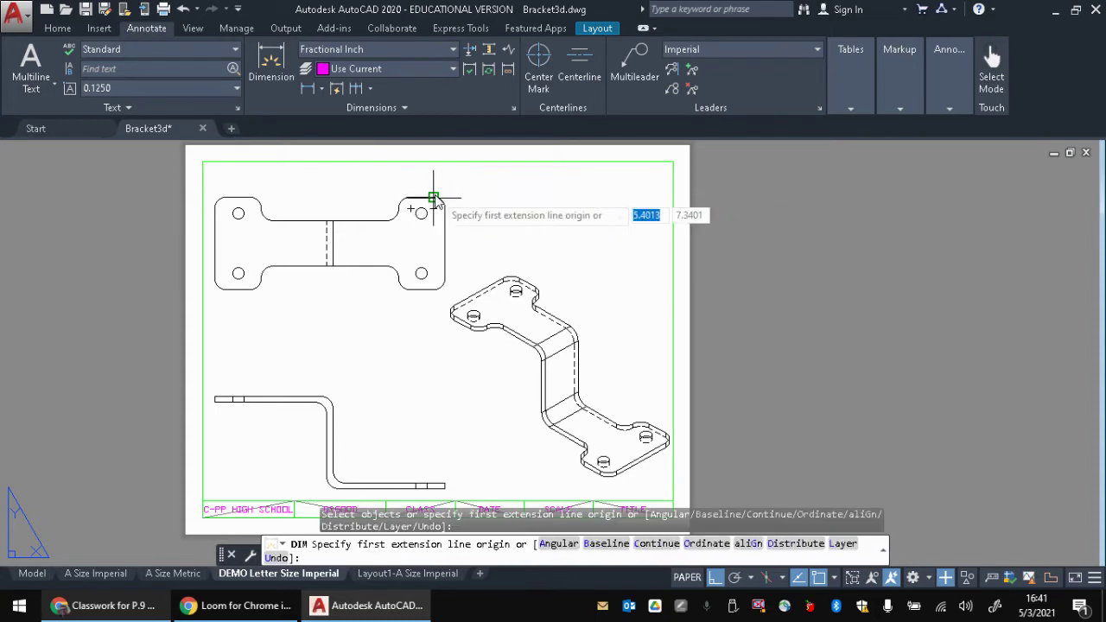
{"action": "left_click", "coordinate": [433, 198]}
{"action": "left_click", "coordinate": [432, 290]}
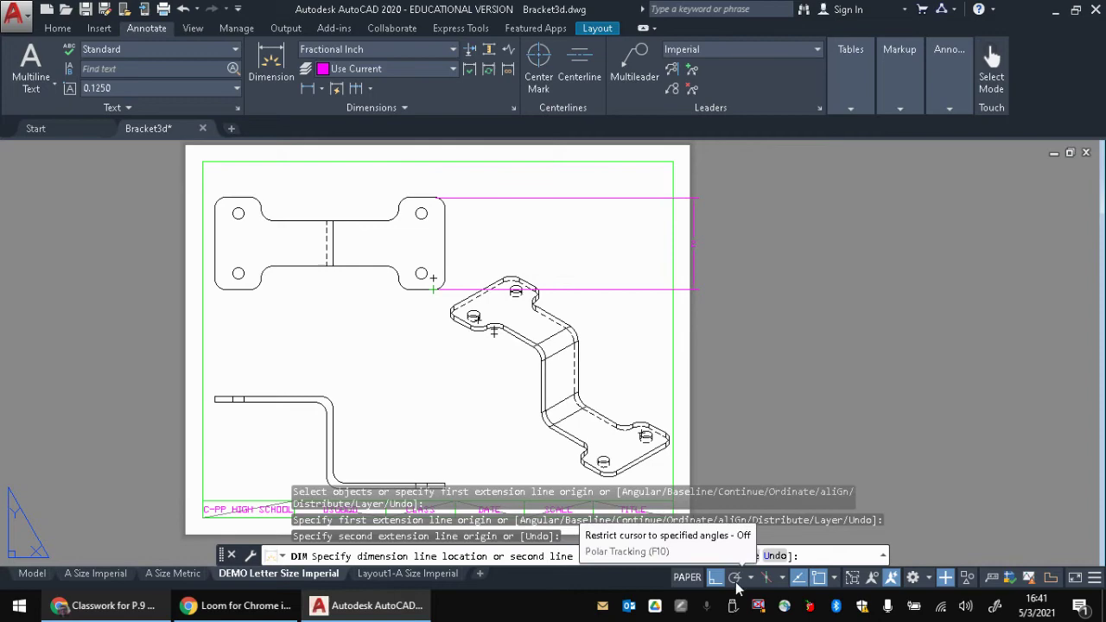
{"action": "left_click", "coordinate": [466, 244]}
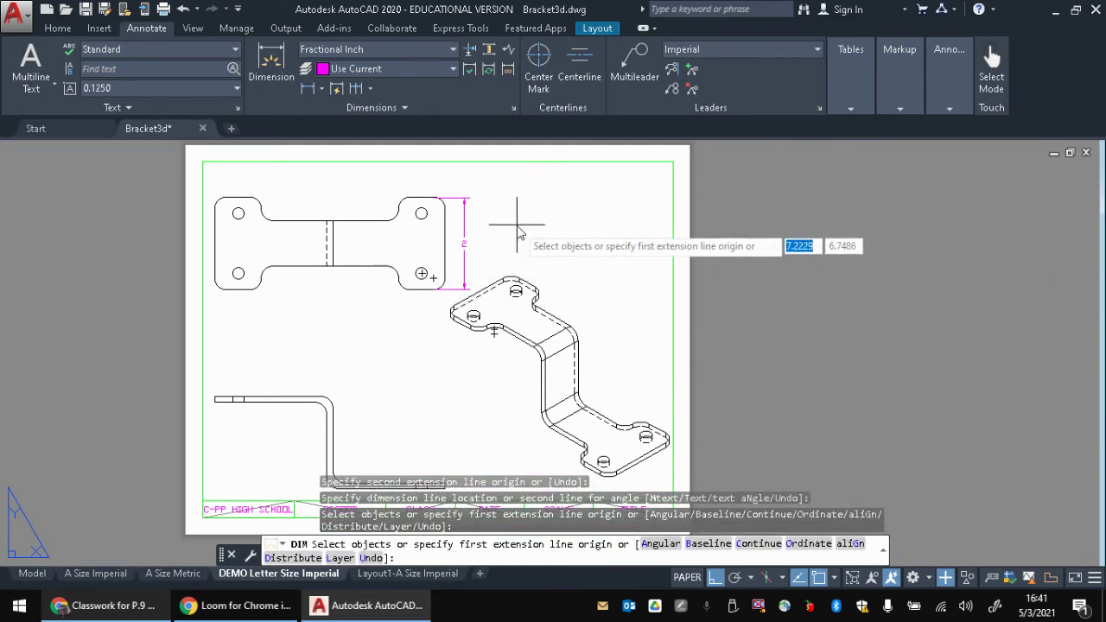
{"action": "key", "text": "Escape"}
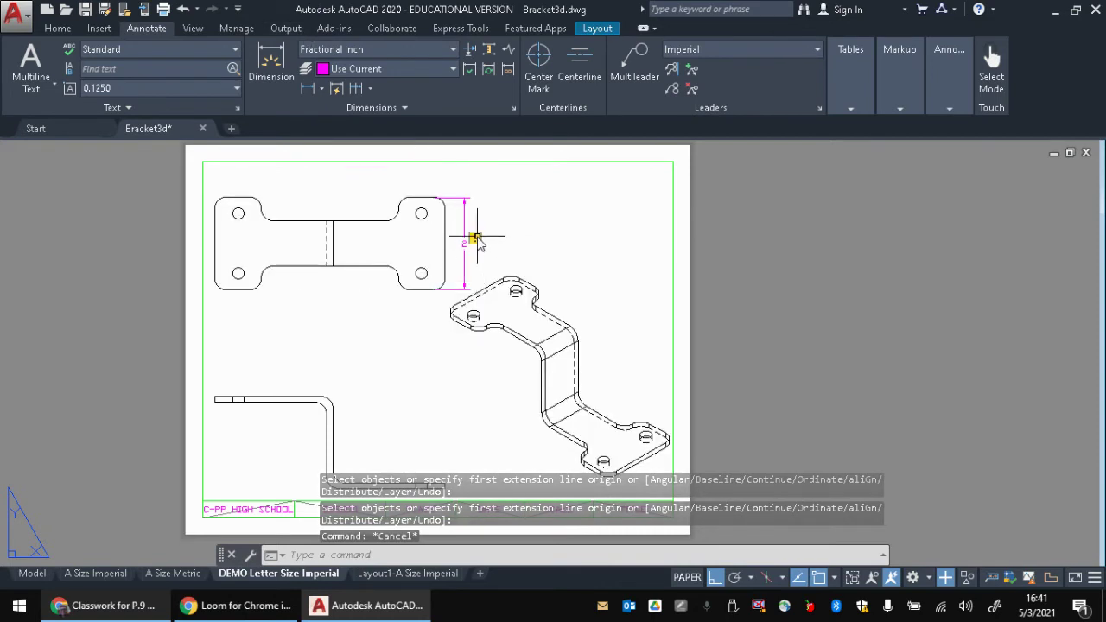
Step: Reassociate the disassociated 2 dimension to the top view's corner points
{"action": "mouse_move", "coordinate": [476, 239]}
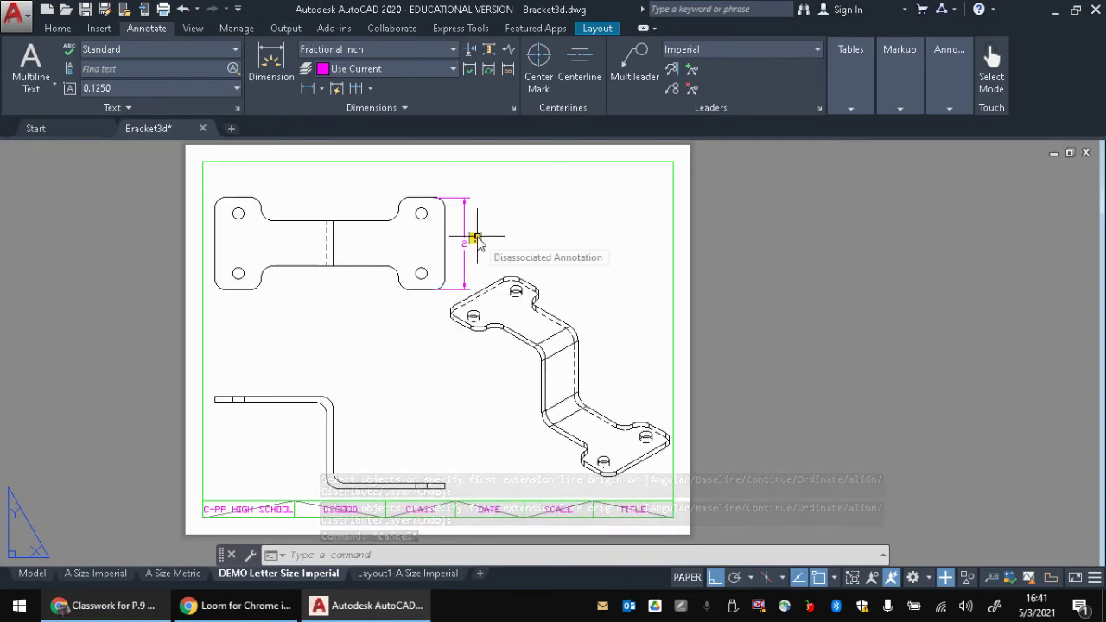
{"action": "left_click", "coordinate": [476, 240]}
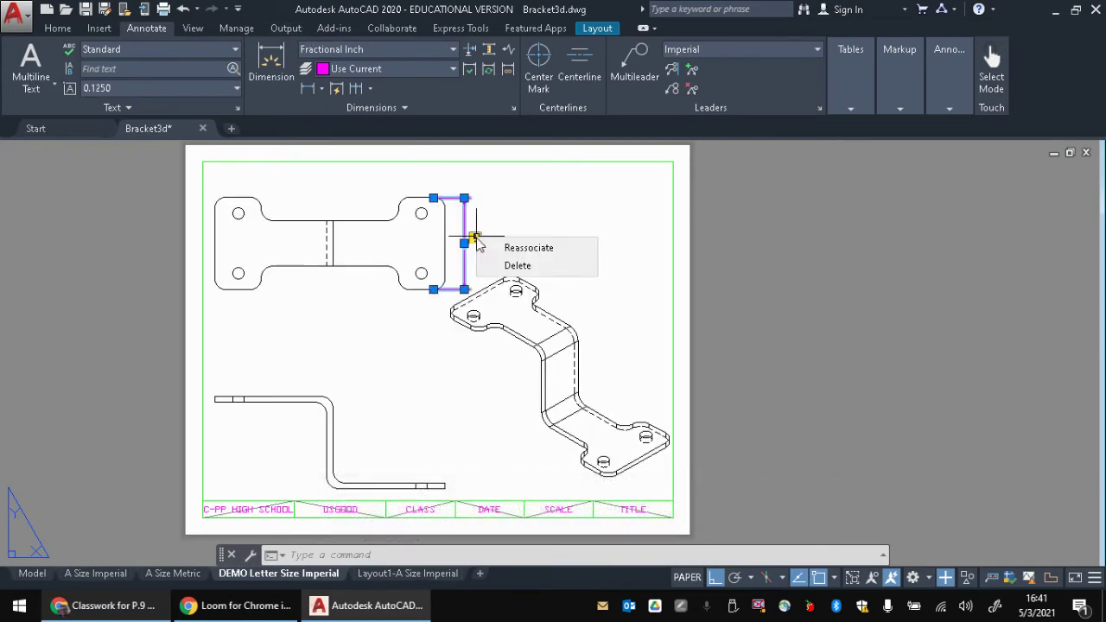
{"action": "left_click", "coordinate": [525, 248]}
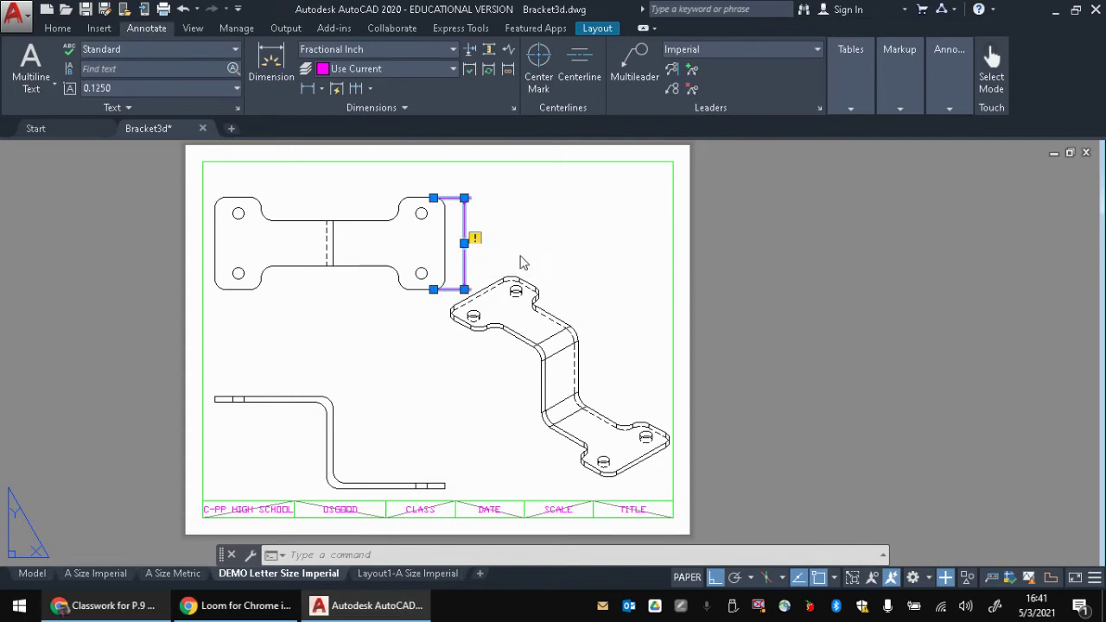
{"action": "left_click", "coordinate": [432, 197]}
{"action": "left_click", "coordinate": [433, 289]}
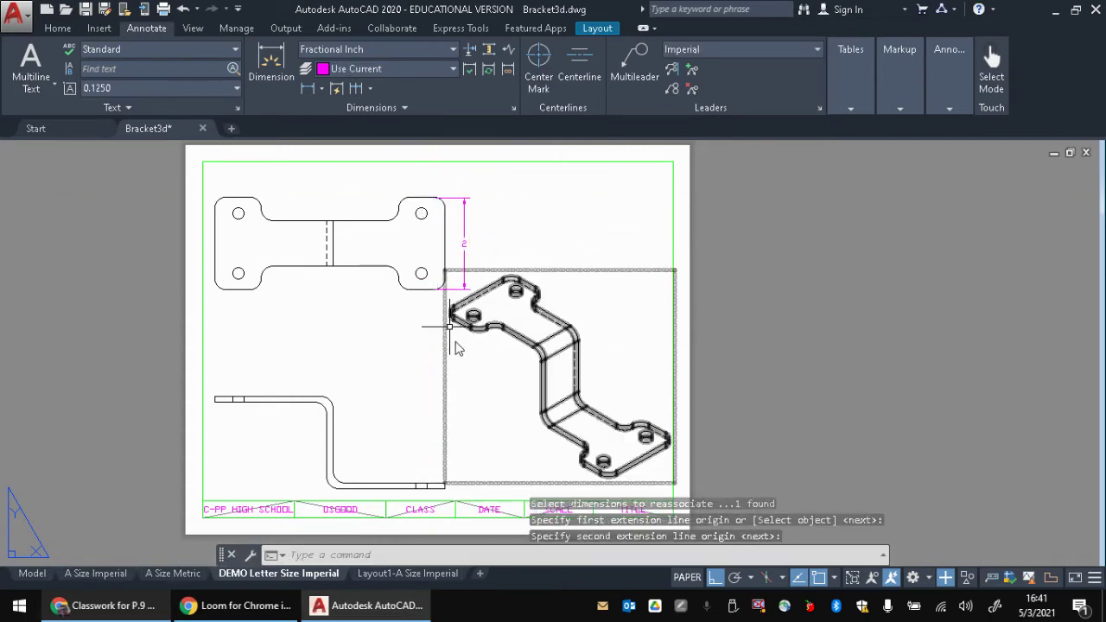
{"action": "key", "text": "Escape"}
{"action": "key", "text": "Escape"}
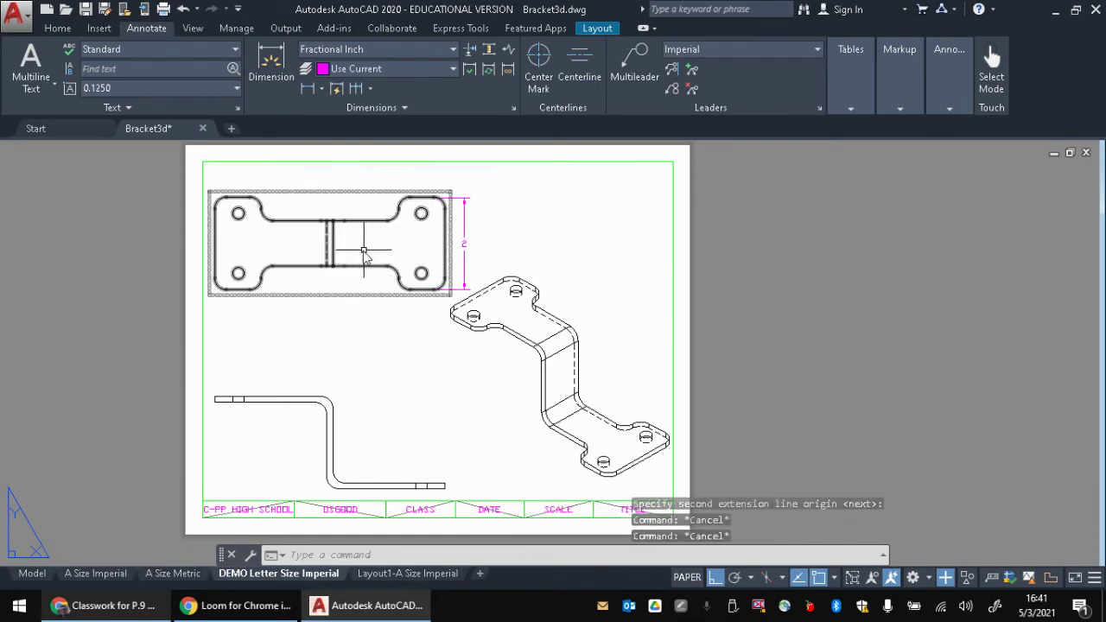
Step: Move the top view up the sheet to line up with its 2 dimension
{"action": "left_click", "coordinate": [324, 251]}
{"action": "left_click", "coordinate": [329, 244]}
{"action": "left_click", "coordinate": [330, 269]}
{"action": "key", "text": "Escape"}
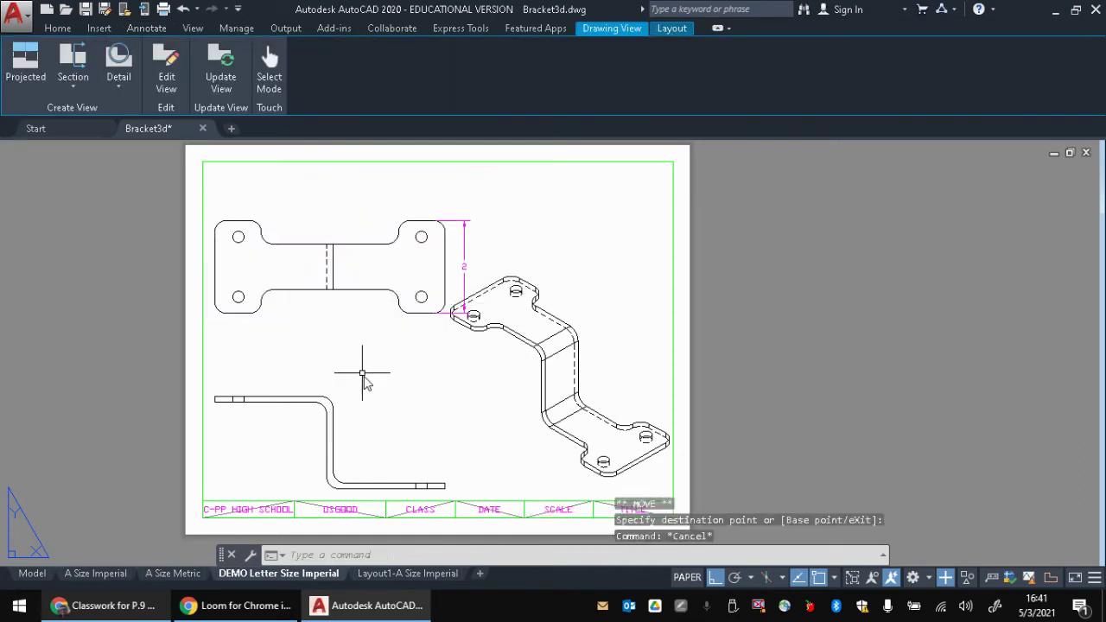
{"action": "key", "text": "Escape"}
{"action": "key", "text": "Escape"}
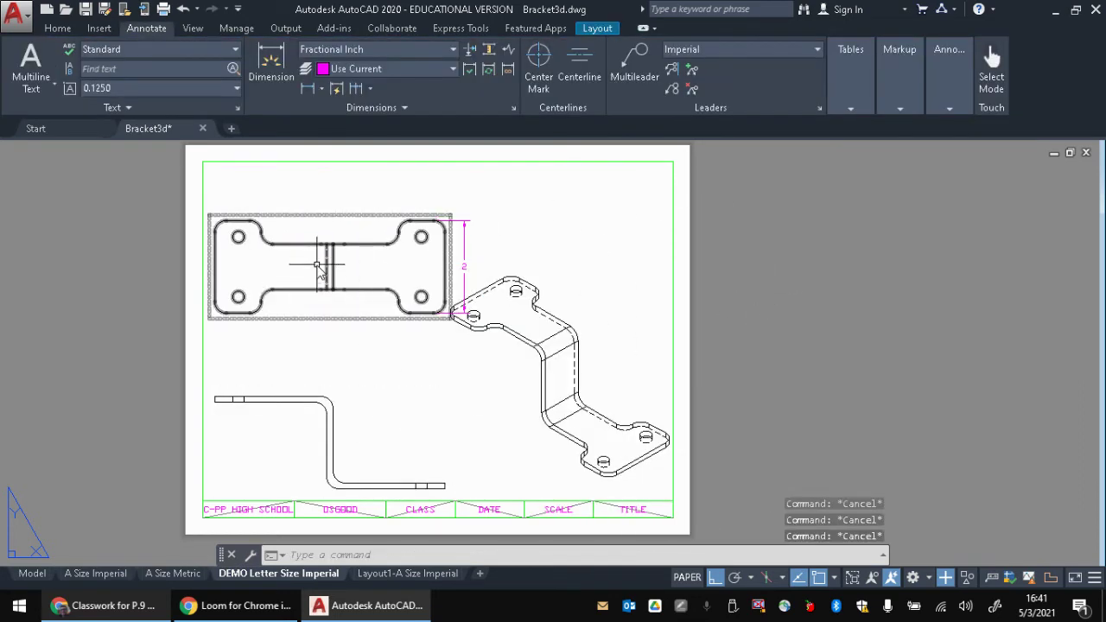
{"action": "left_click", "coordinate": [318, 270]}
{"action": "left_click", "coordinate": [329, 268]}
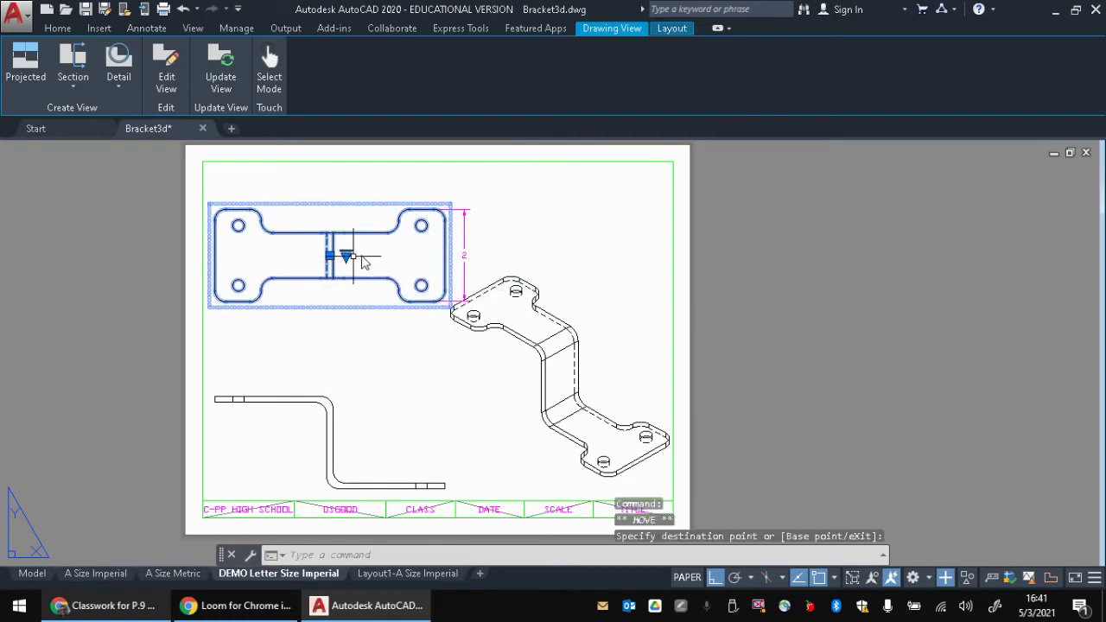
{"action": "left_click", "coordinate": [332, 234]}
{"action": "key", "text": "Escape"}
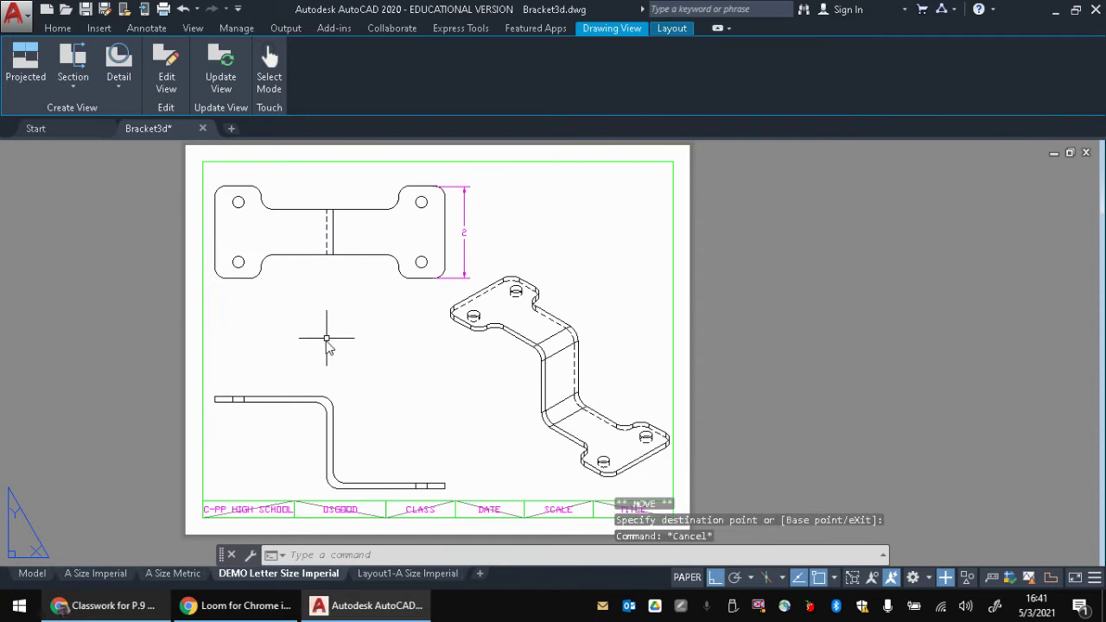
Step: Delete the detached vertical 2 dimension from the top view
{"action": "left_click", "coordinate": [464, 198]}
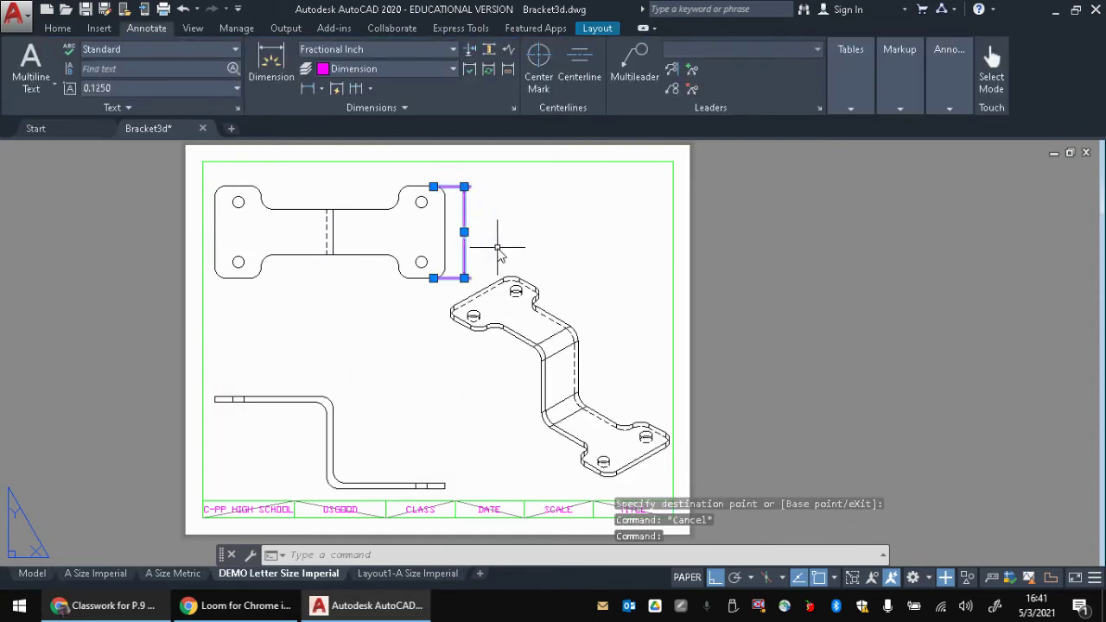
{"action": "key", "text": "Delete"}
{"action": "key", "text": "Escape"}
{"action": "key", "text": "Escape"}
{"action": "key", "text": "Escape"}
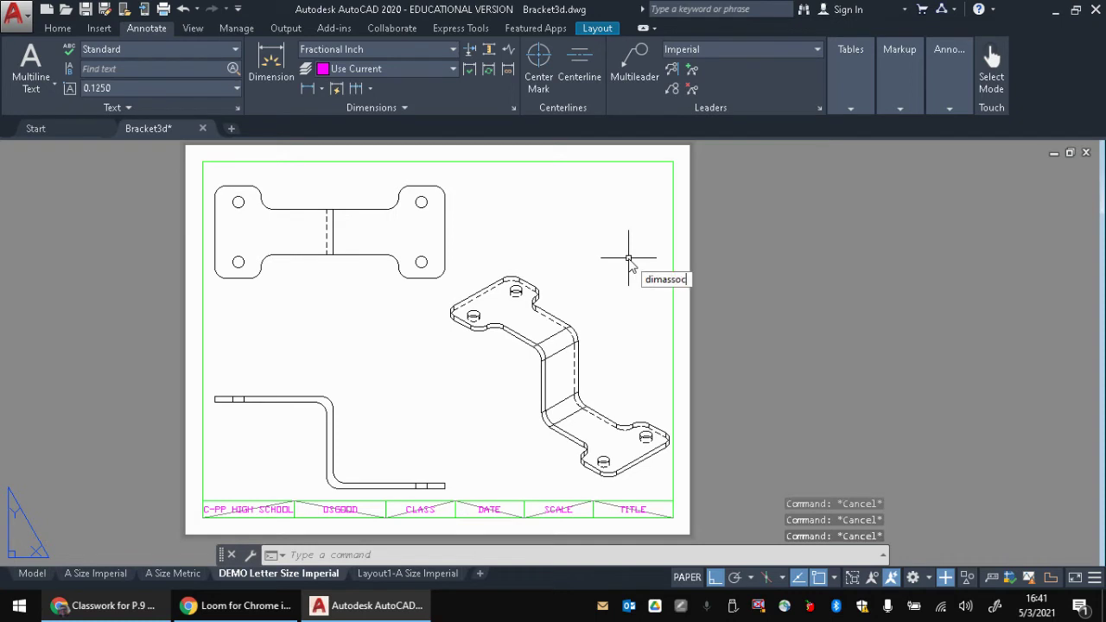
Step: Set DIMASSOC to 2 so new dimensions associate with drawing-view geometry
{"action": "type", "text": "DIMASSOC"}
{"action": "key", "text": "Return"}
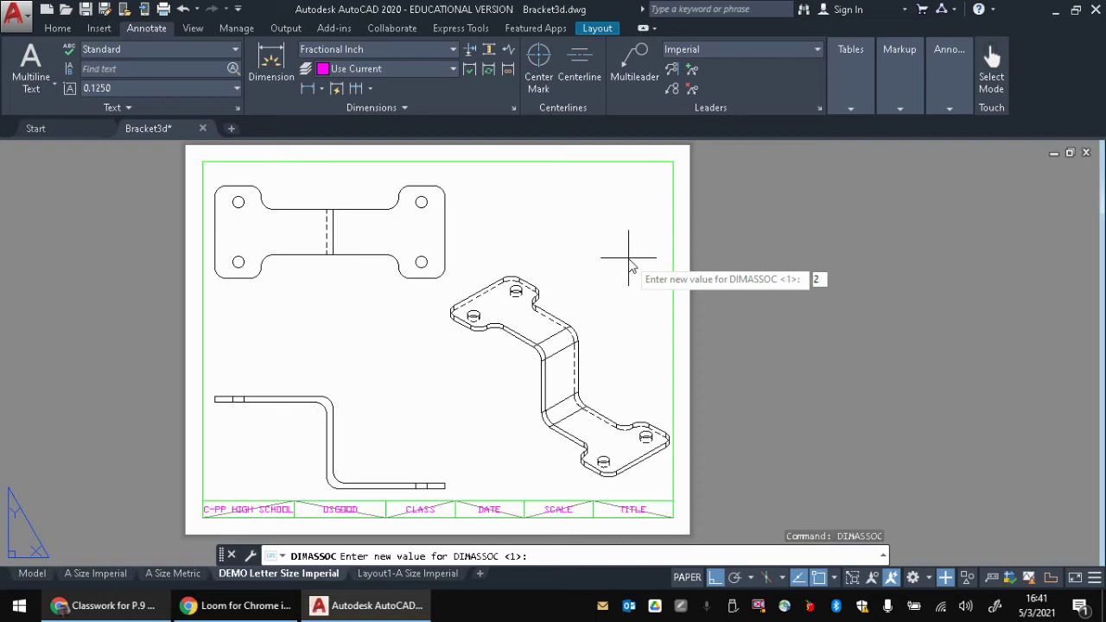
{"action": "key", "text": "Return"}
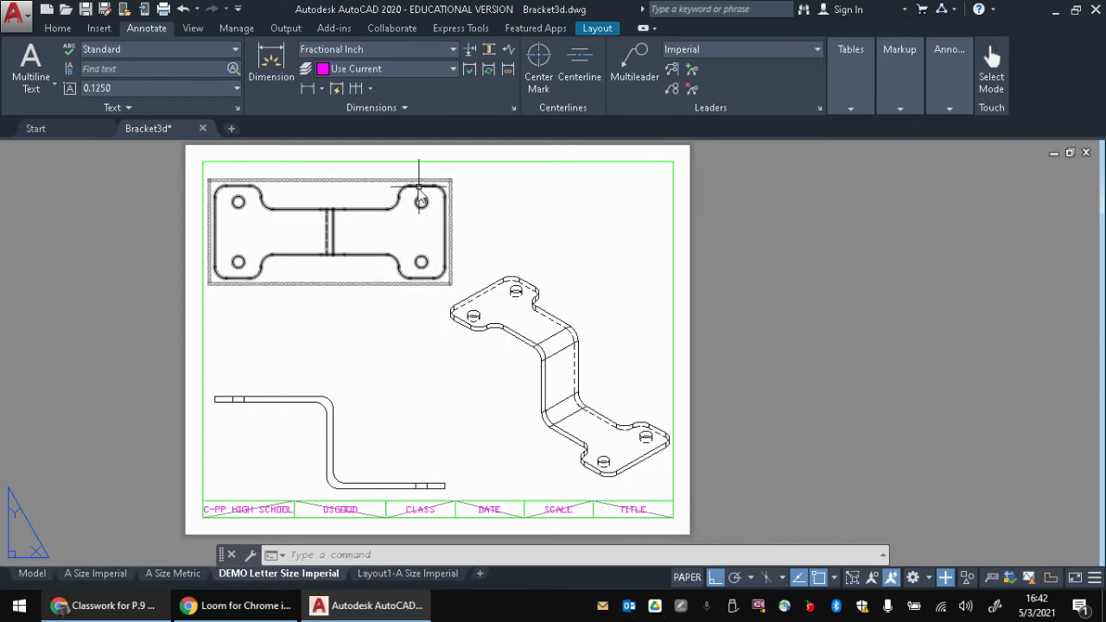
Step: Dimension the top view's right edge corner to corner as a vertical 2, placed to its right
{"action": "left_click", "coordinate": [277, 76]}
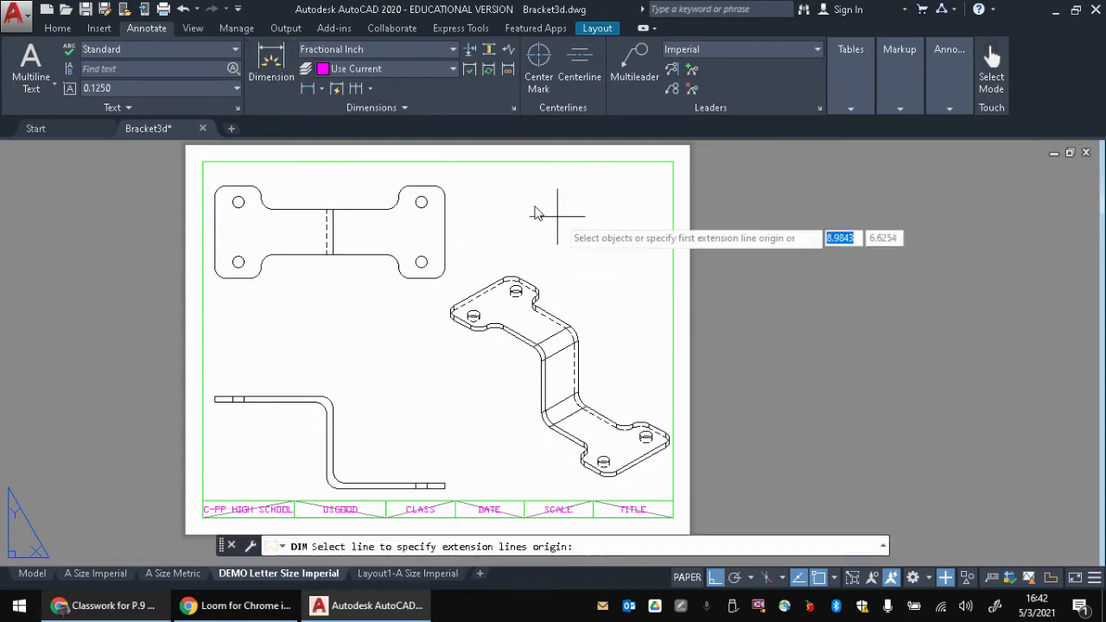
{"action": "key", "text": "Return"}
{"action": "left_click", "coordinate": [431, 185]}
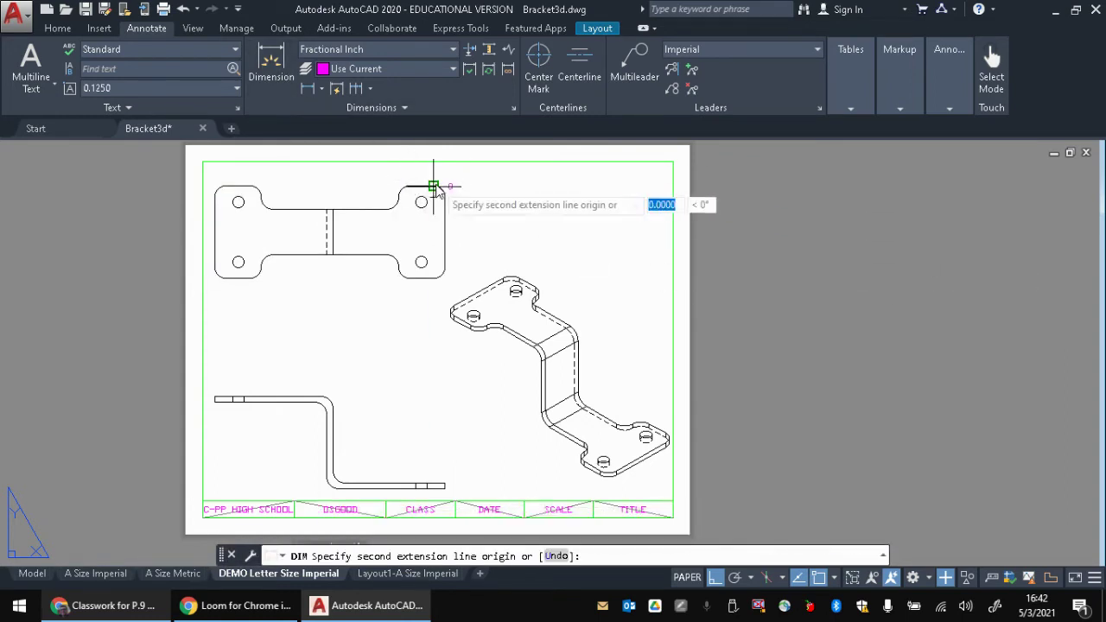
{"action": "left_click", "coordinate": [433, 278]}
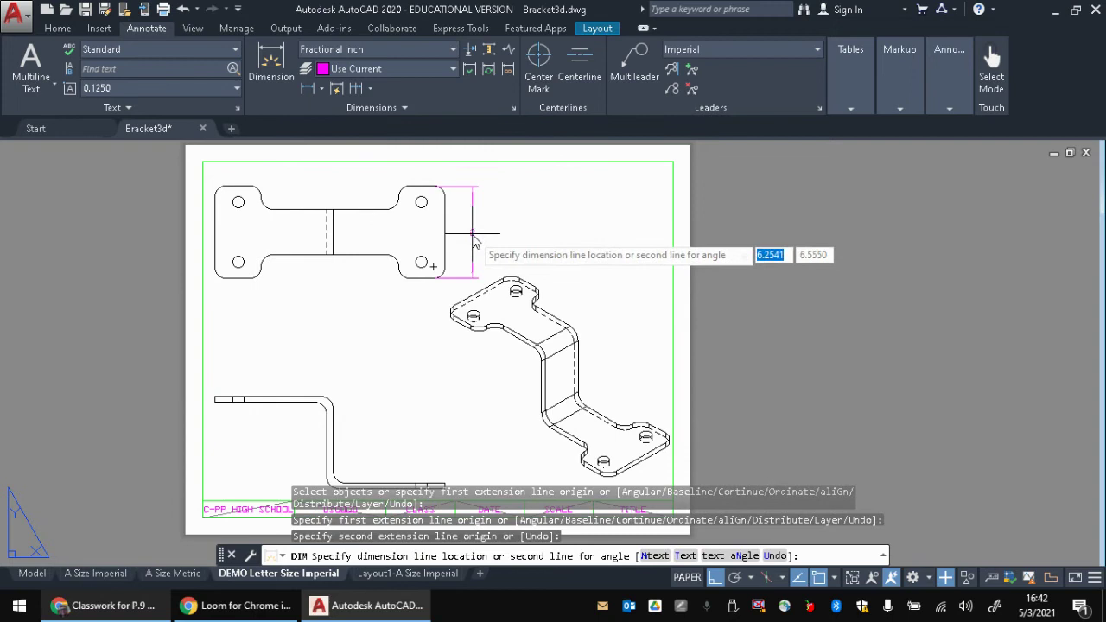
{"action": "left_click", "coordinate": [474, 242]}
{"action": "key", "text": "Escape"}
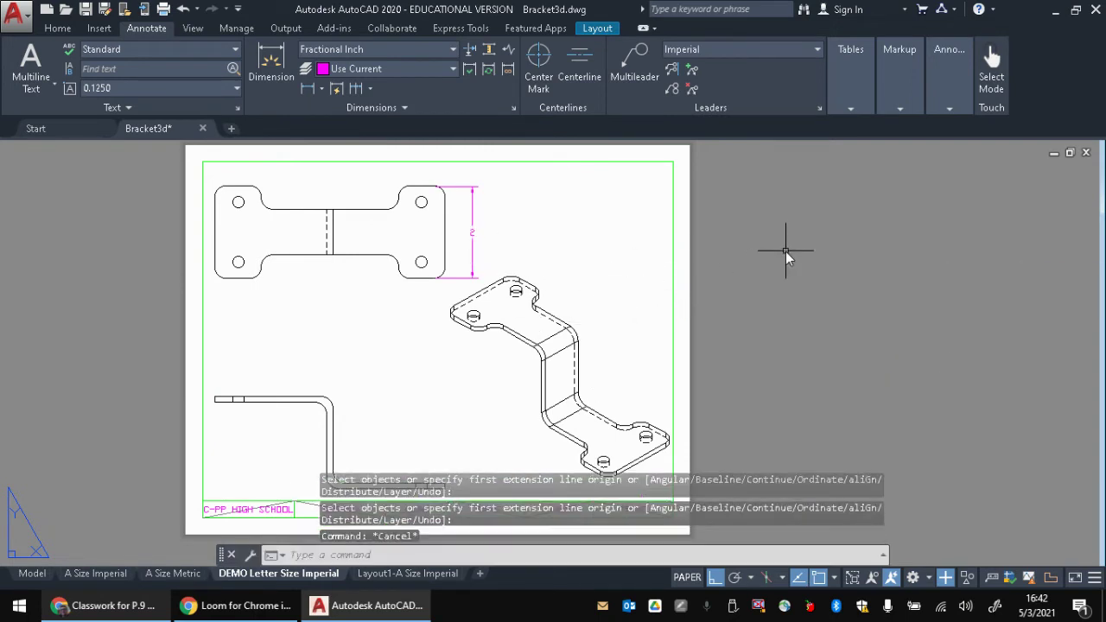
{"action": "key", "text": "Escape"}
{"action": "key", "text": "Escape"}
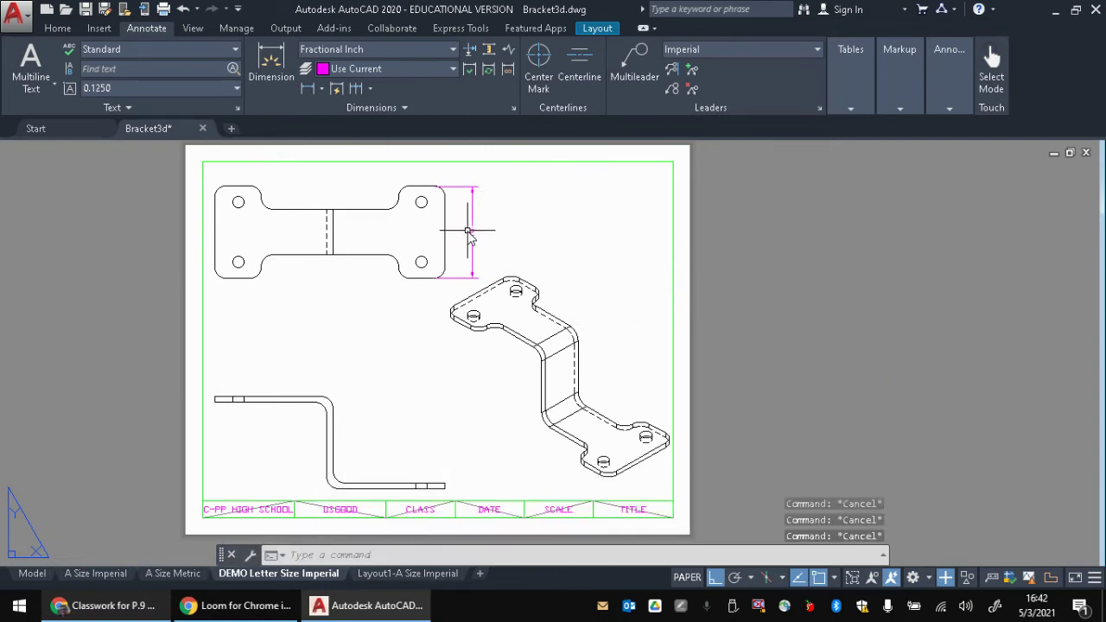
Step: Add centre marks to all four holes in the top view
{"action": "left_click", "coordinate": [539, 66]}
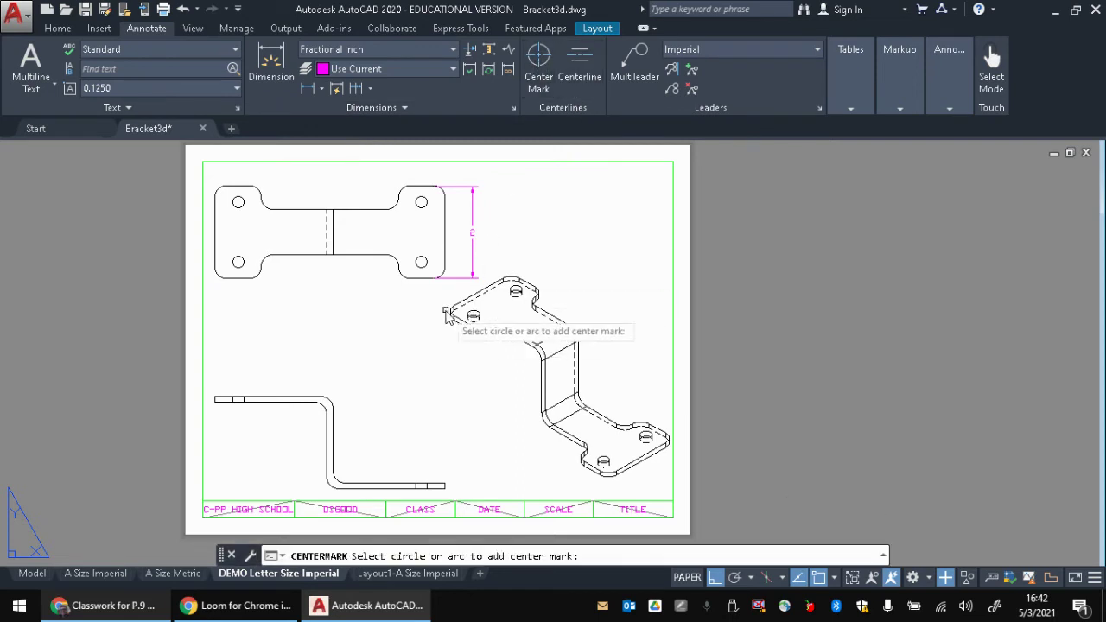
{"action": "left_click", "coordinate": [423, 264]}
{"action": "left_click", "coordinate": [423, 202]}
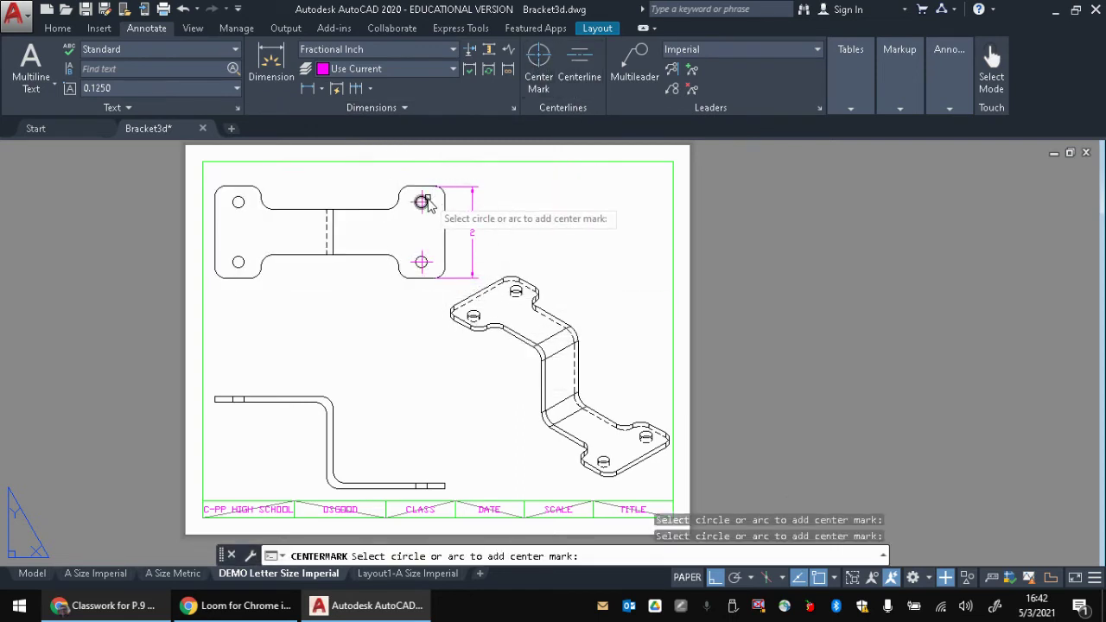
{"action": "left_click", "coordinate": [237, 207]}
{"action": "left_click", "coordinate": [238, 202]}
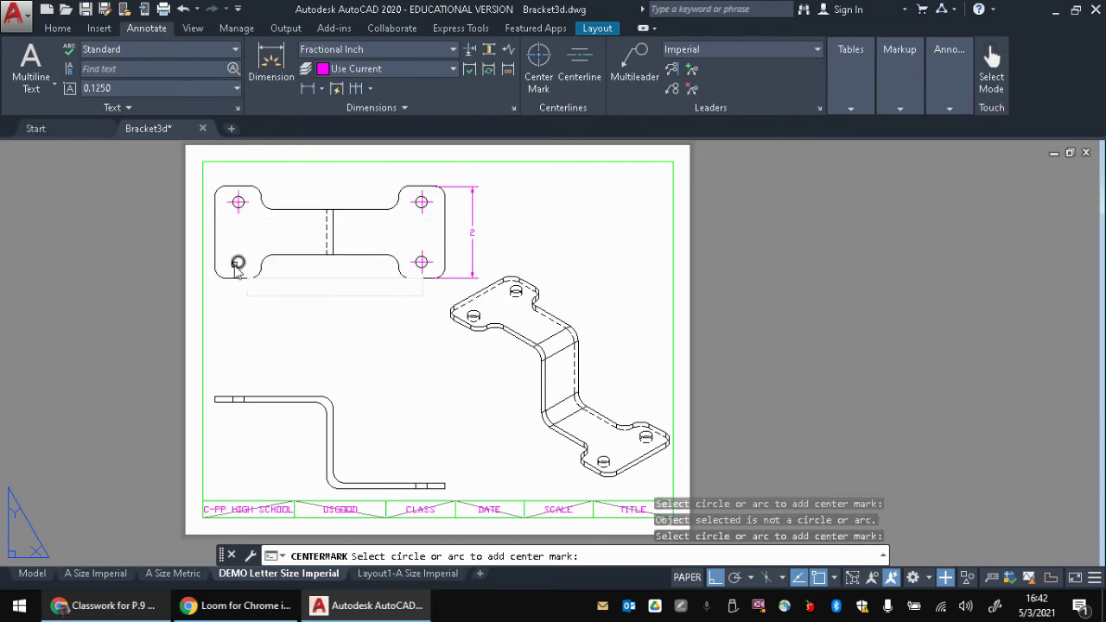
{"action": "left_click", "coordinate": [238, 264]}
Step: Dimension one hole with a Ø1/4 diameter dimension placed below the view
{"action": "left_click", "coordinate": [270, 65]}
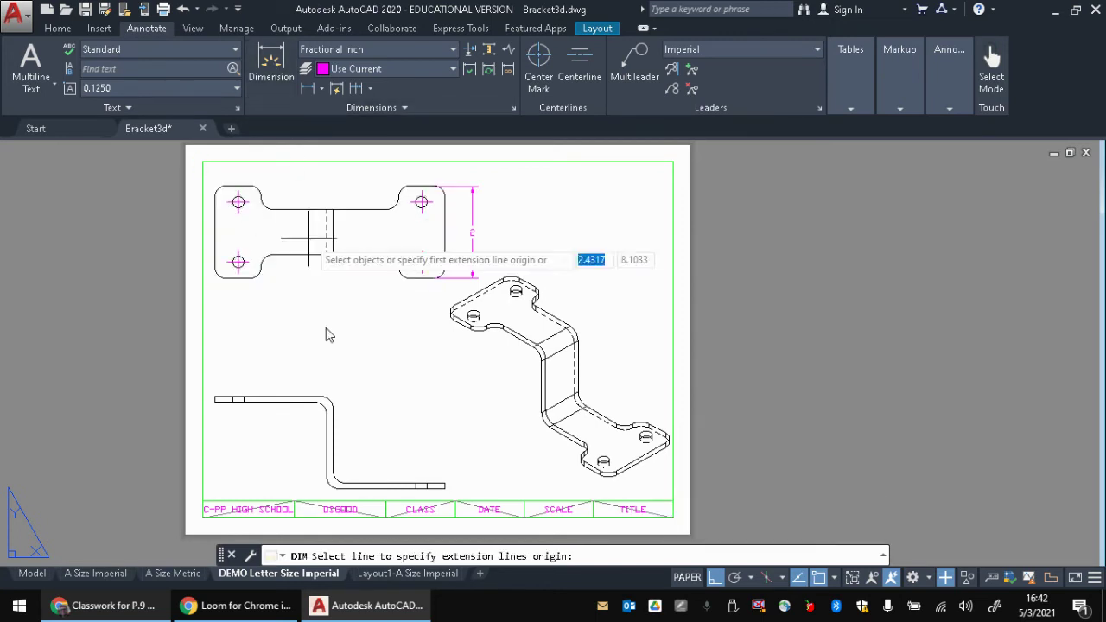
{"action": "scroll", "coordinate": [433, 290], "scroll_direction": "up", "scroll_amount": 5}
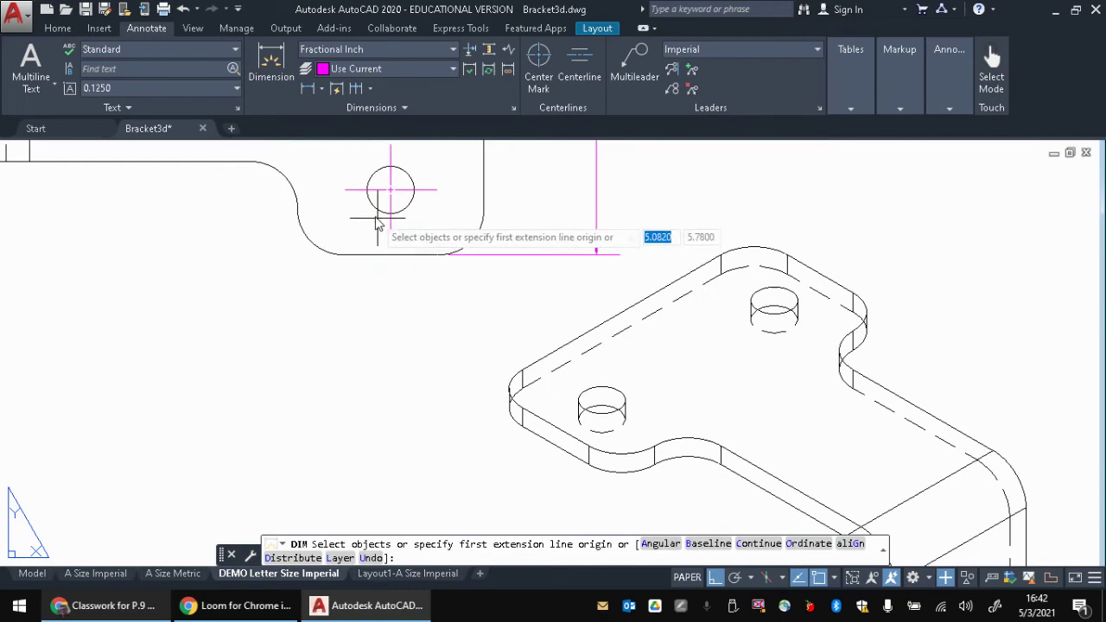
{"action": "left_click", "coordinate": [385, 187]}
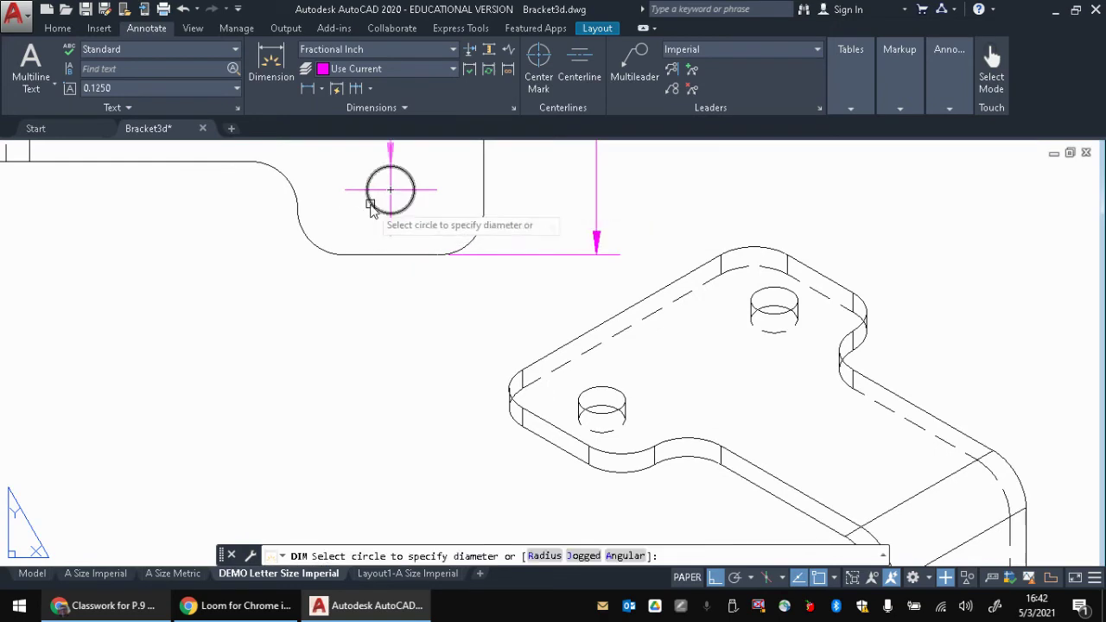
{"action": "left_click", "coordinate": [261, 367]}
{"action": "scroll", "coordinate": [441, 271], "scroll_direction": "down", "scroll_amount": 6}
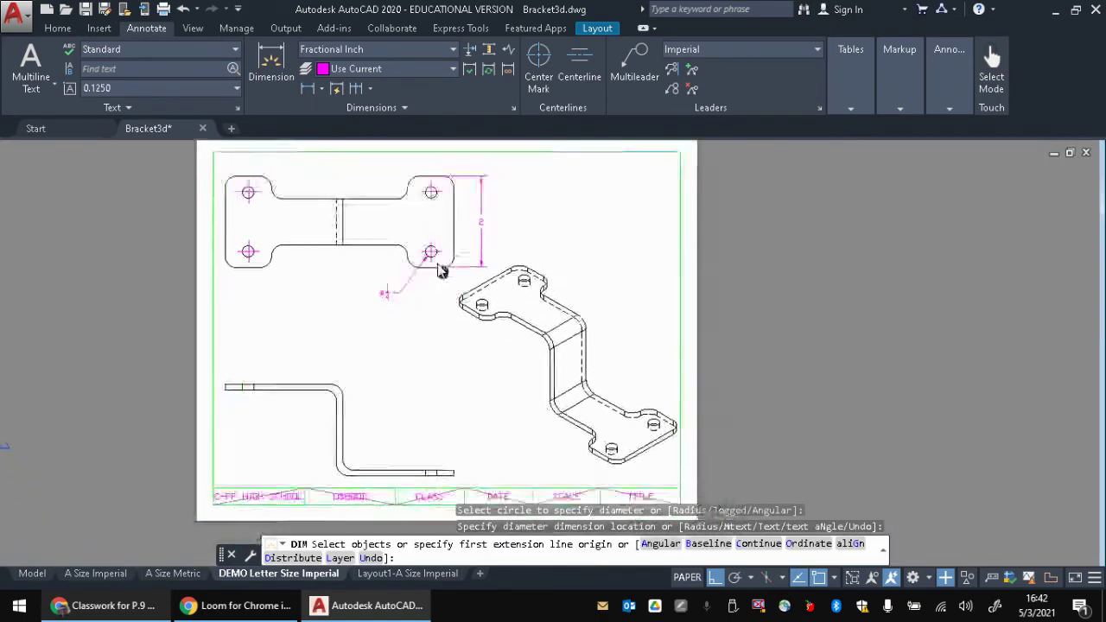
Step: Try moving the top view lower on the sheet, undo the move, and pan the sheet back
{"action": "middle_click_drag", "start_coordinate": [382, 337], "coordinate": [365, 309]}
{"action": "key", "text": "Escape"}
{"action": "left_click", "coordinate": [335, 227]}
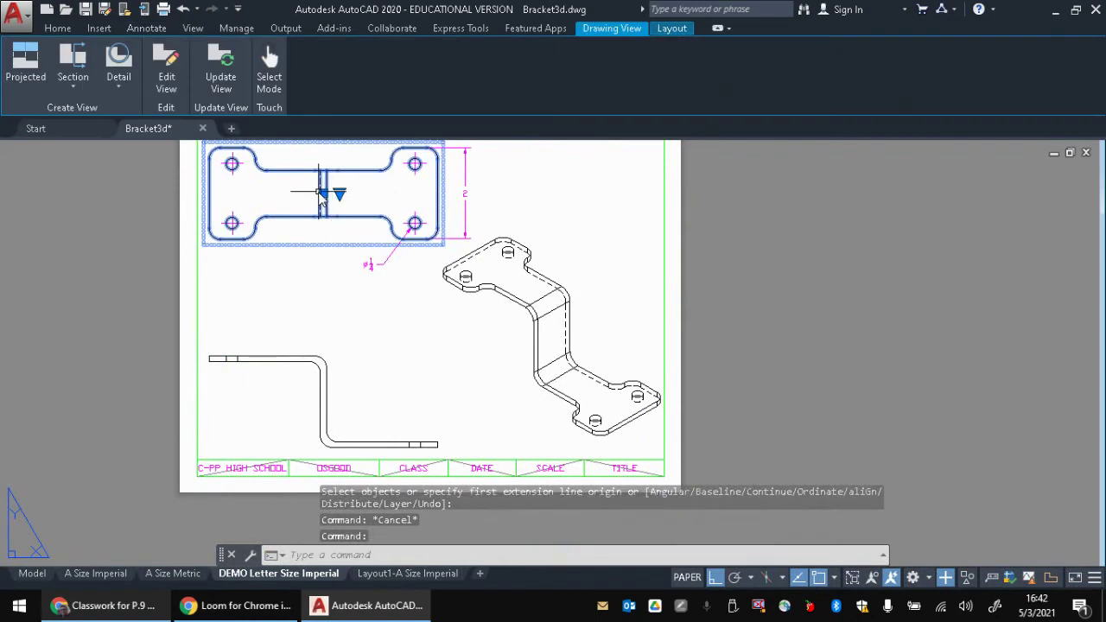
{"action": "left_click", "coordinate": [321, 192]}
{"action": "left_click", "coordinate": [321, 246]}
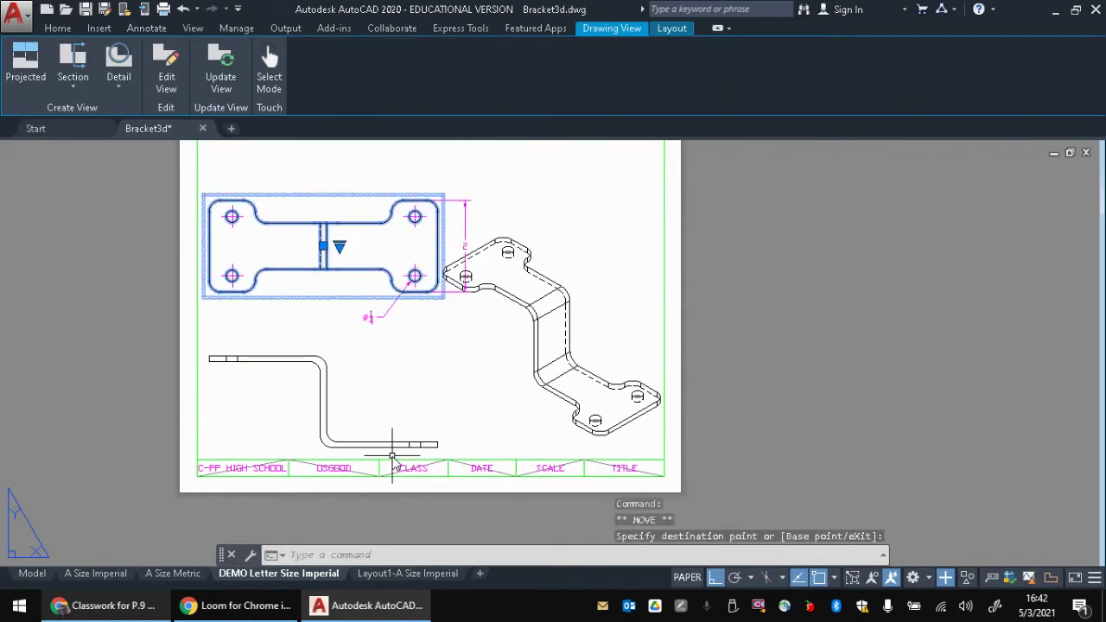
{"action": "key", "text": "ctrl+z"}
{"action": "key", "text": "Escape"}
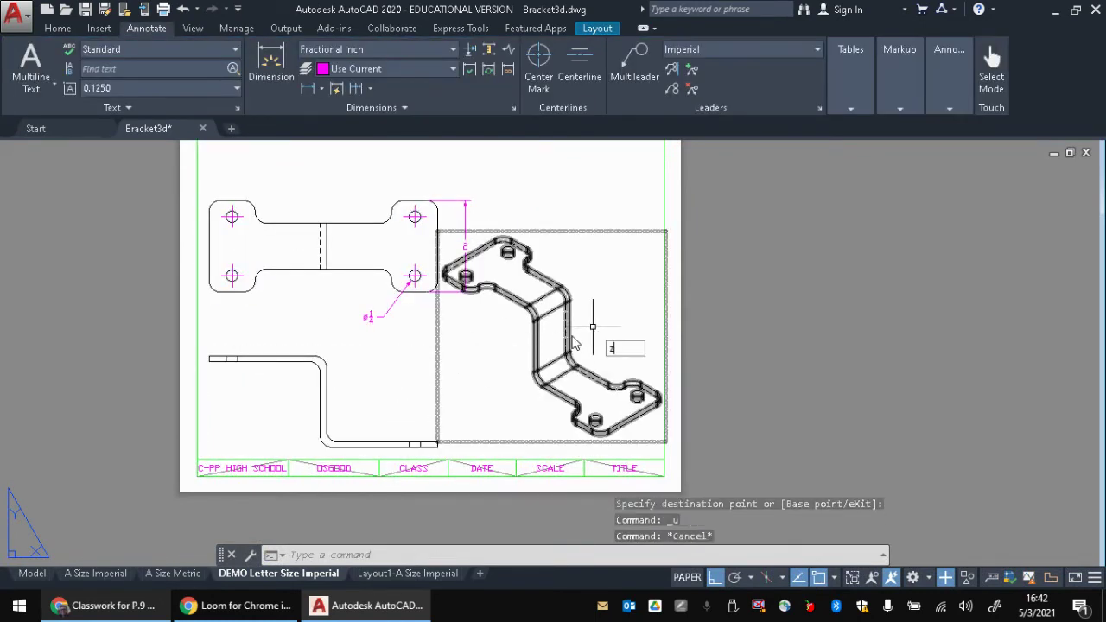
{"action": "key", "text": "Escape"}
{"action": "key", "text": "Escape"}
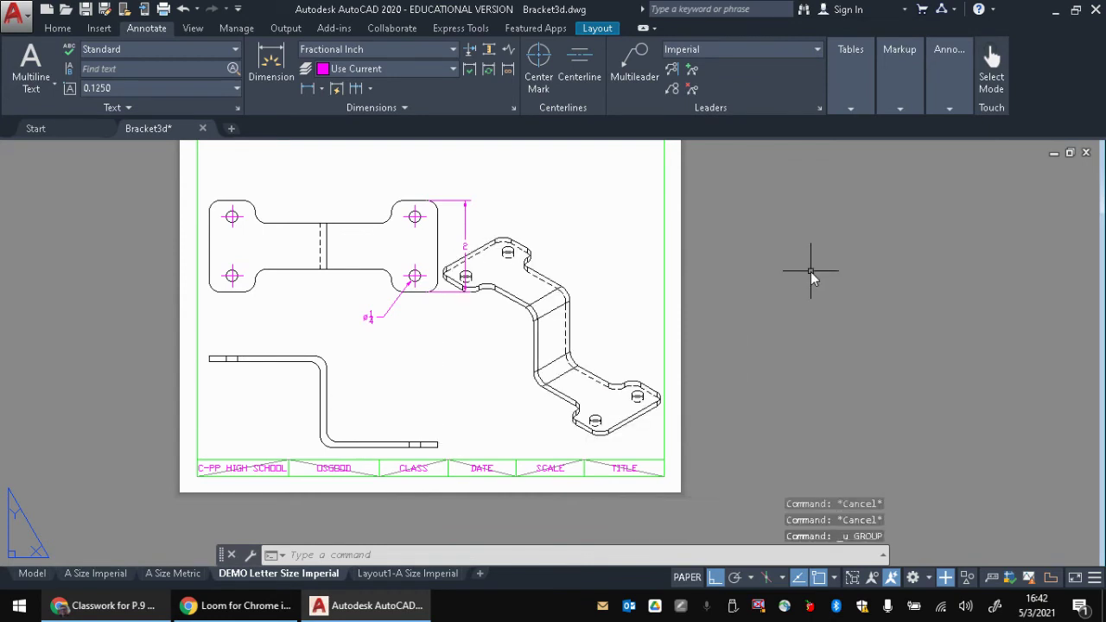
{"action": "key", "text": "ctrl+z"}
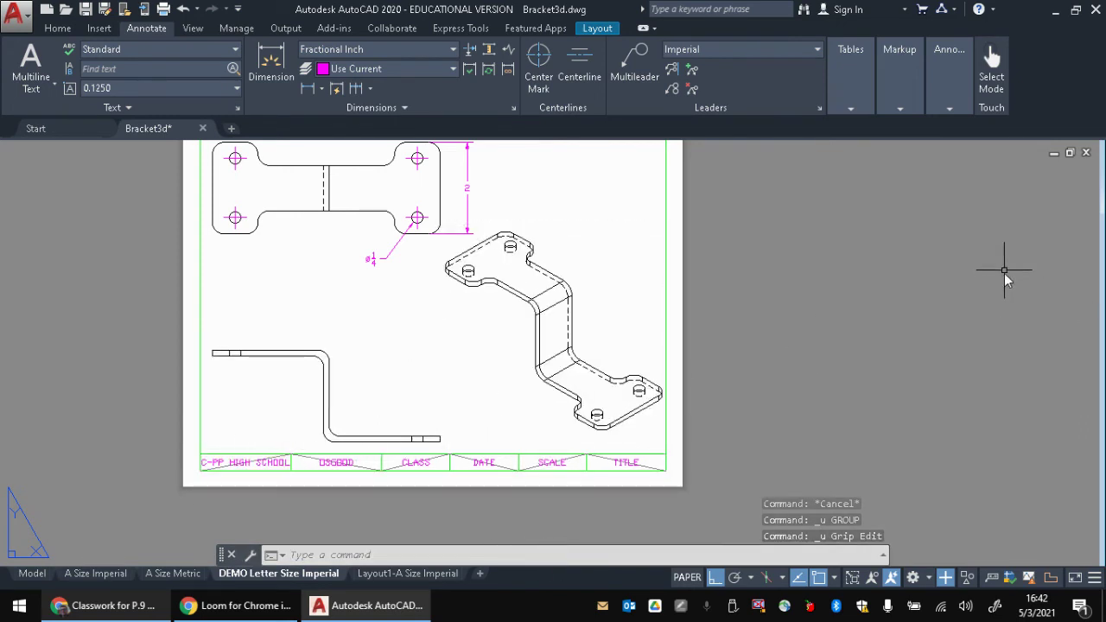
{"action": "middle_click_drag", "start_coordinate": [1009, 281], "coordinate": [1060, 327]}
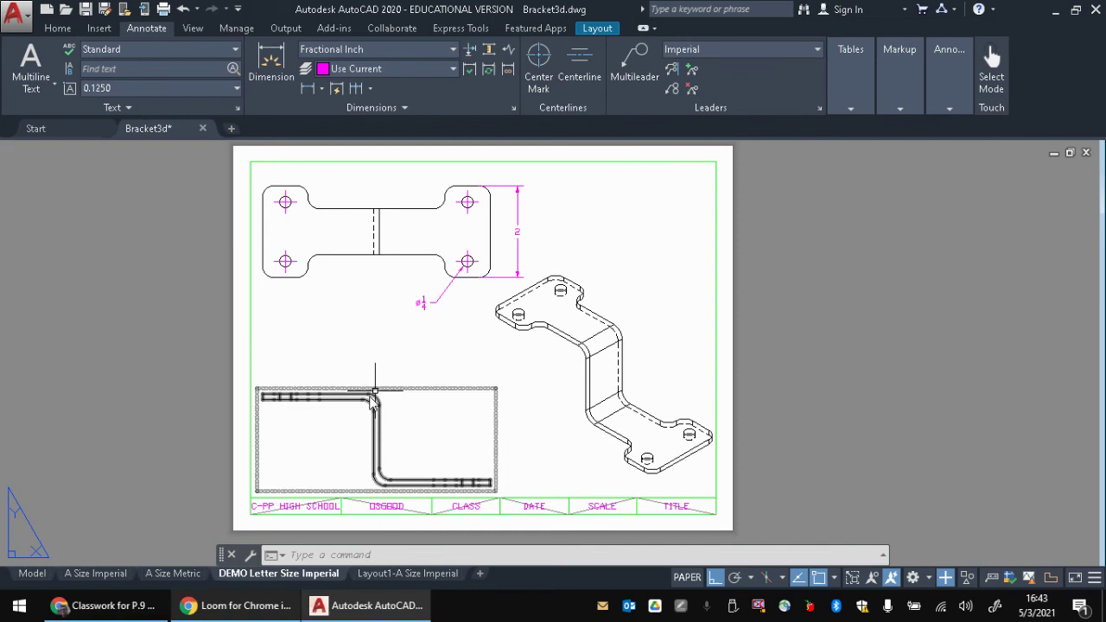
Step: Run VIEWPROJ from the front view, placing projected views at upper left, lower left and inside the sheet
{"action": "type", "text": "vi"}
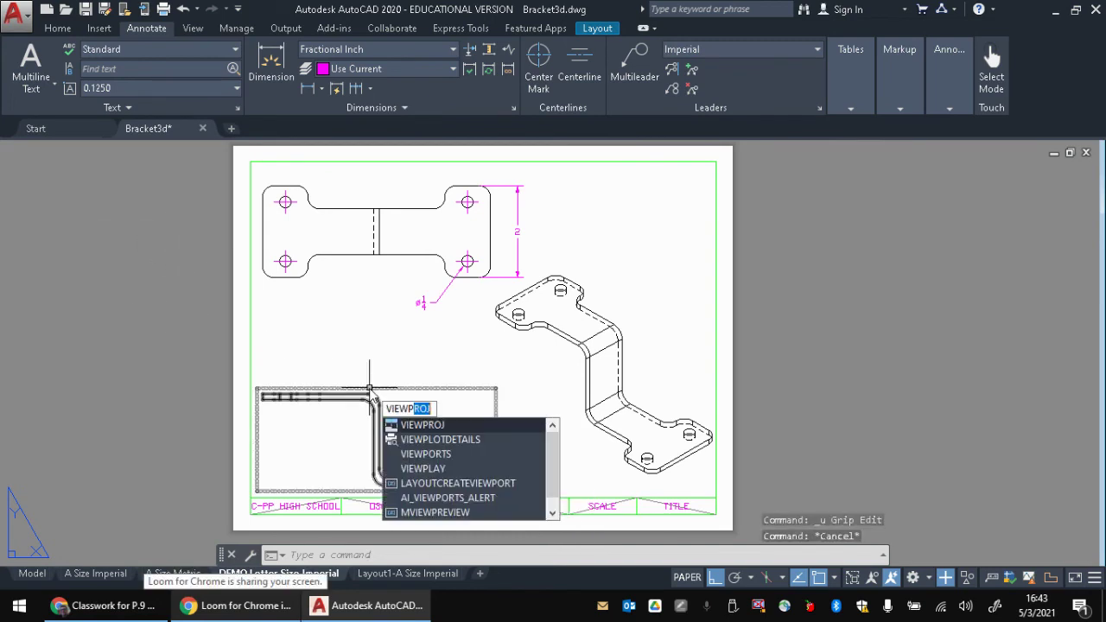
{"action": "key", "text": "Return"}
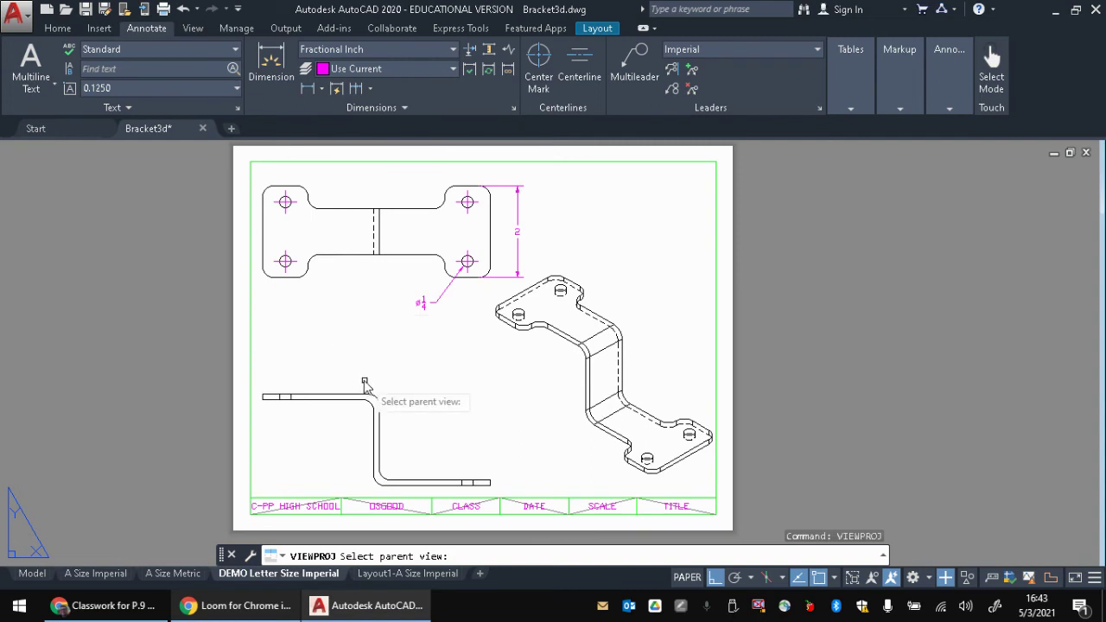
{"action": "left_click", "coordinate": [388, 423]}
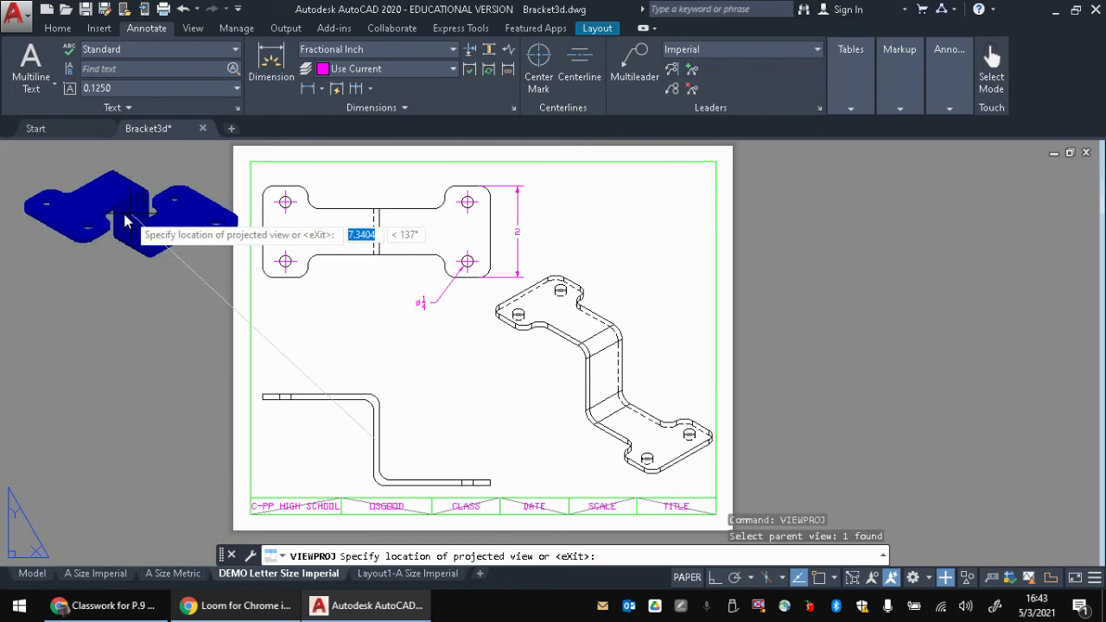
{"action": "left_click", "coordinate": [114, 226]}
{"action": "left_click", "coordinate": [158, 438]}
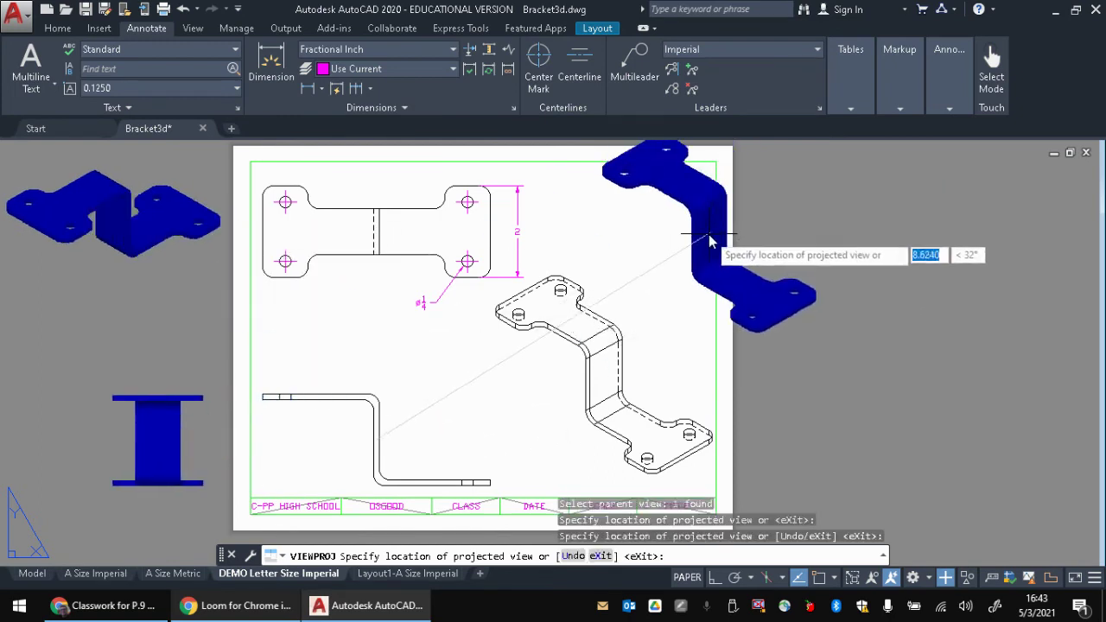
{"action": "left_click", "coordinate": [564, 439]}
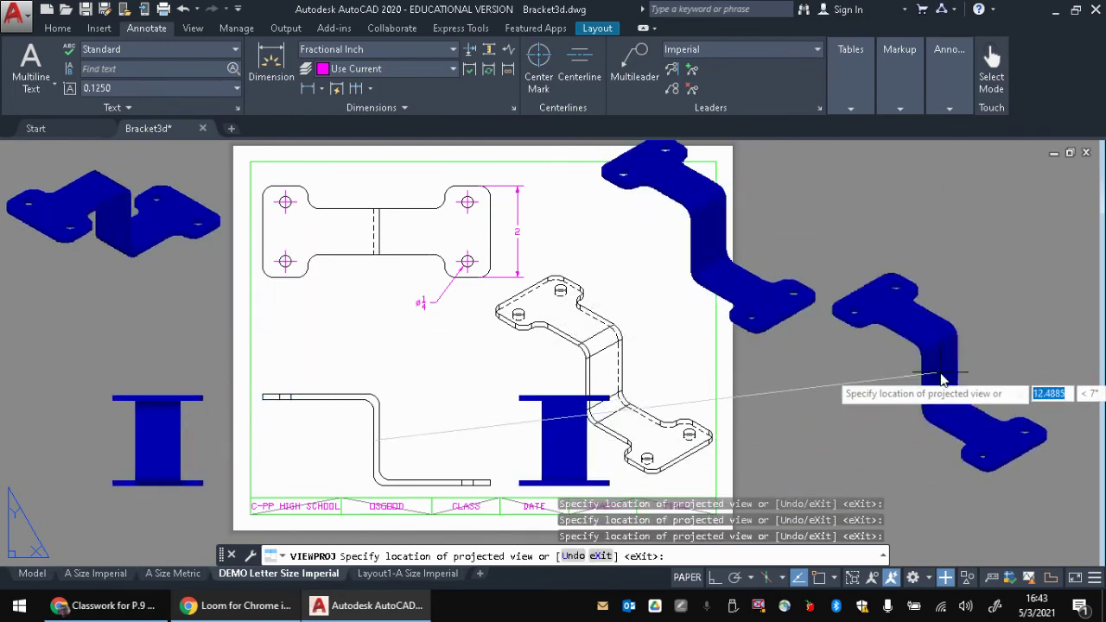
{"action": "key", "text": "Return"}
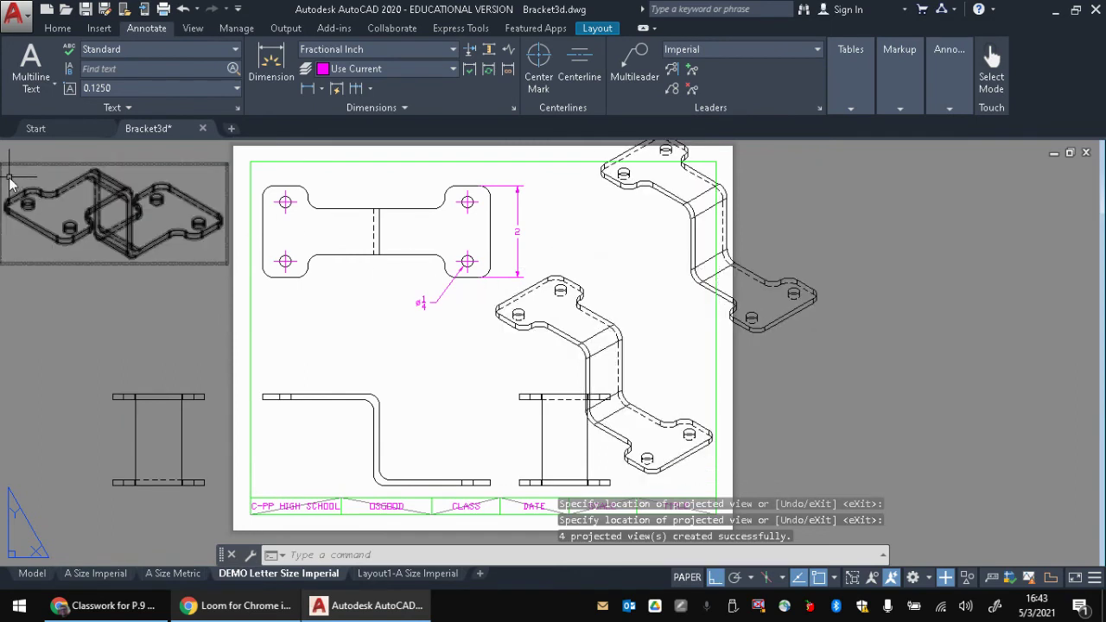
{"action": "left_click", "coordinate": [37, 223]}
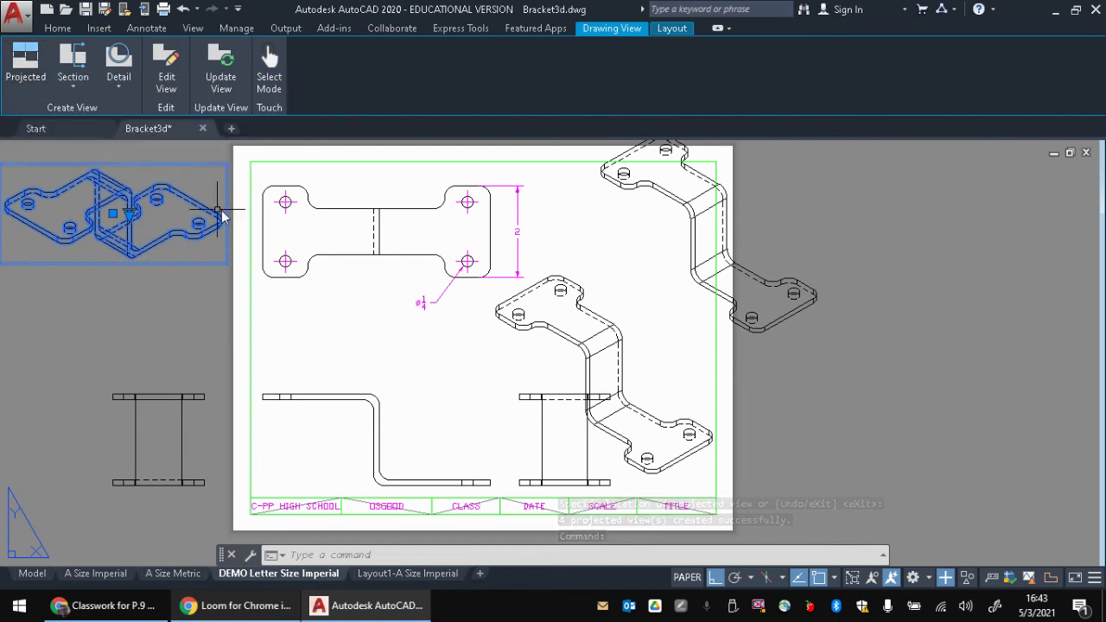
Step: Start a section view of the top view with a cutting line drawn lengthwise across it
{"action": "left_click", "coordinate": [375, 222]}
{"action": "key", "text": "Escape"}
{"action": "key", "text": "Escape"}
{"action": "left_click", "coordinate": [337, 269]}
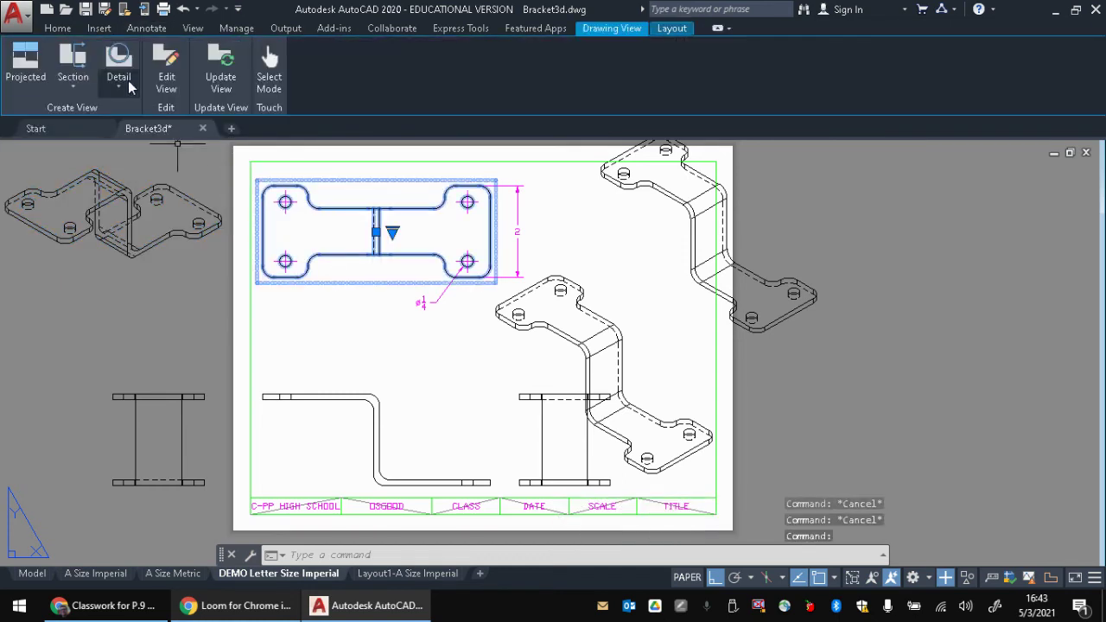
{"action": "left_click", "coordinate": [89, 82]}
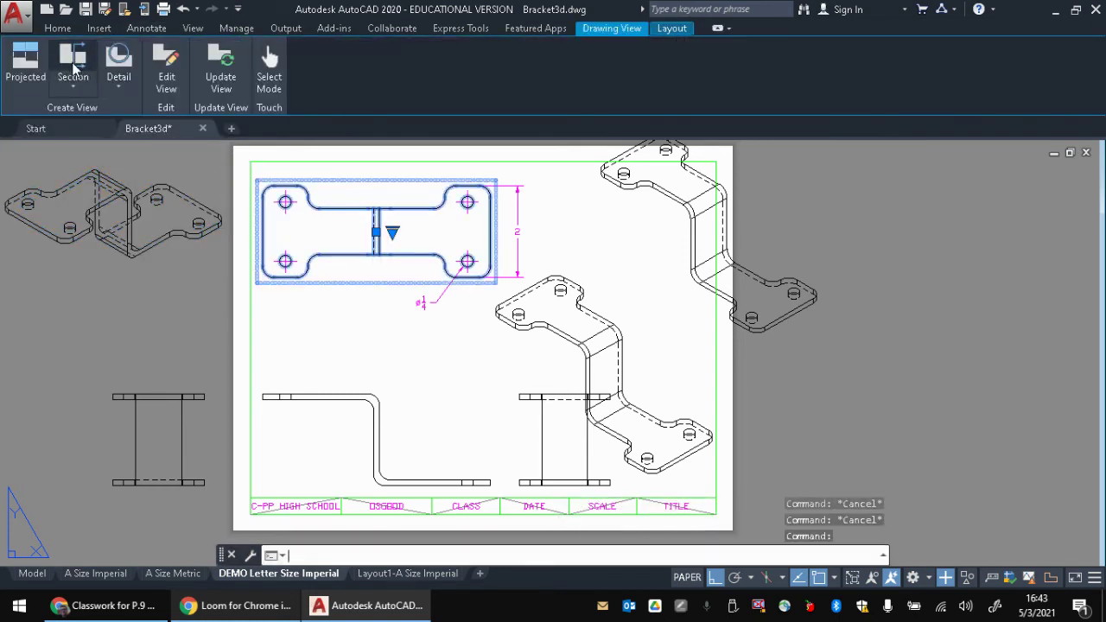
{"action": "left_click", "coordinate": [263, 231]}
{"action": "left_click", "coordinate": [490, 232]}
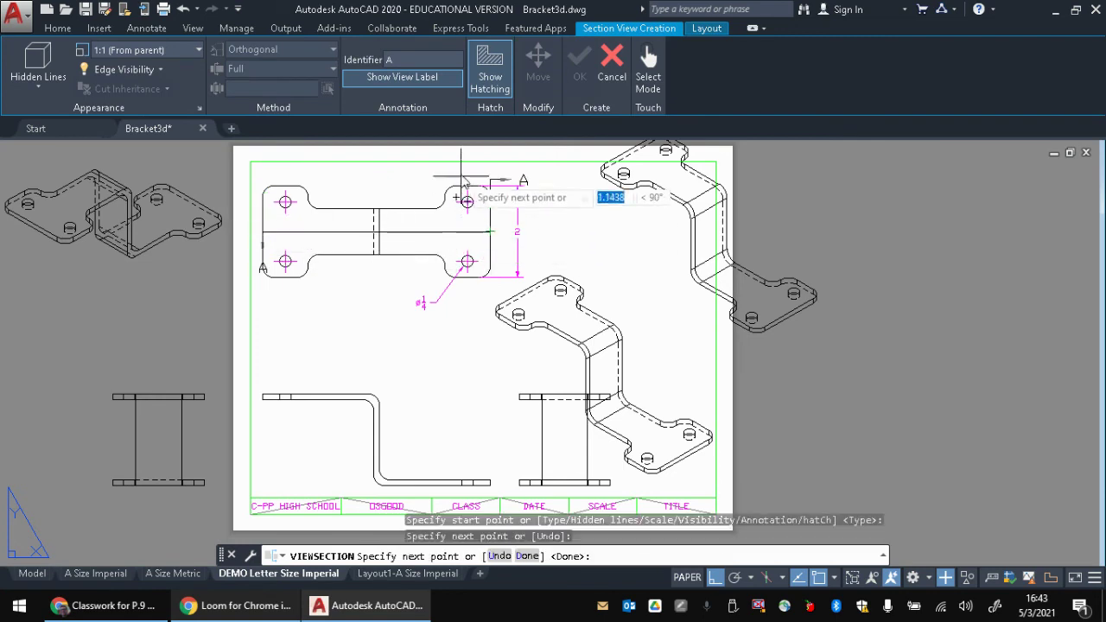
{"action": "left_click", "coordinate": [552, 241]}
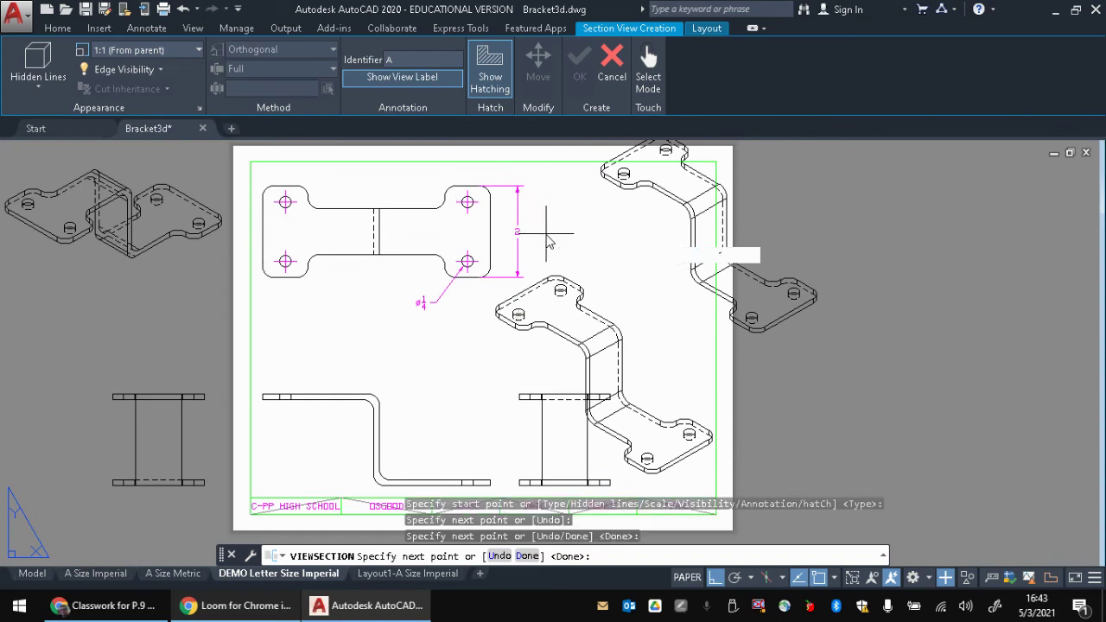
Step: Place the hatched Section A-A view below the top view and select it
{"action": "left_click", "coordinate": [456, 393]}
{"action": "left_click", "coordinate": [454, 390]}
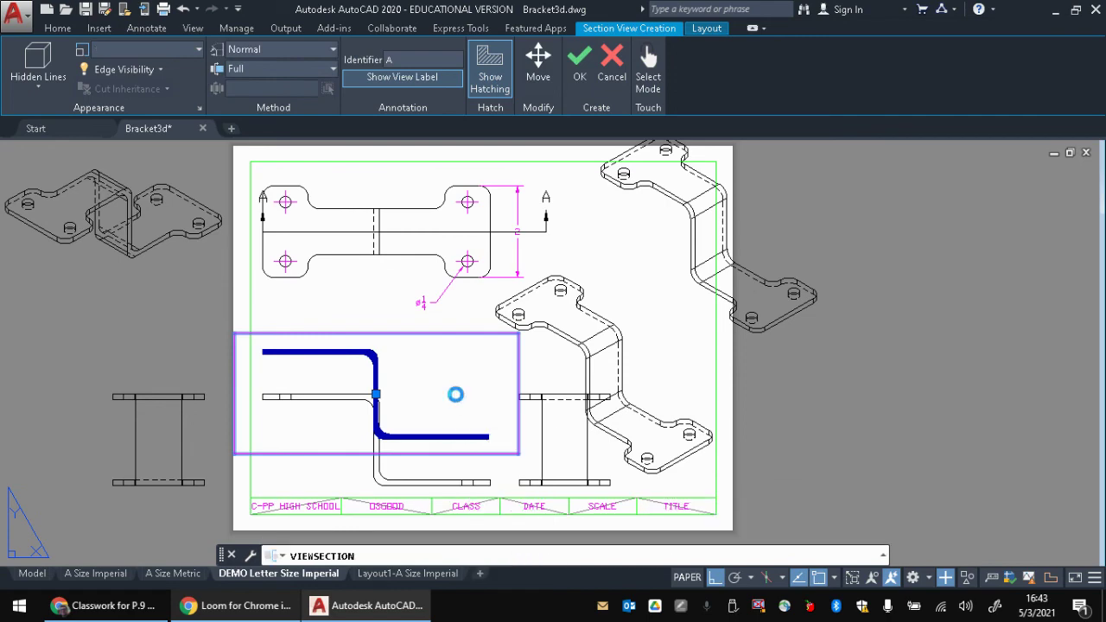
{"action": "scroll", "coordinate": [389, 420], "scroll_direction": "up", "scroll_amount": 3}
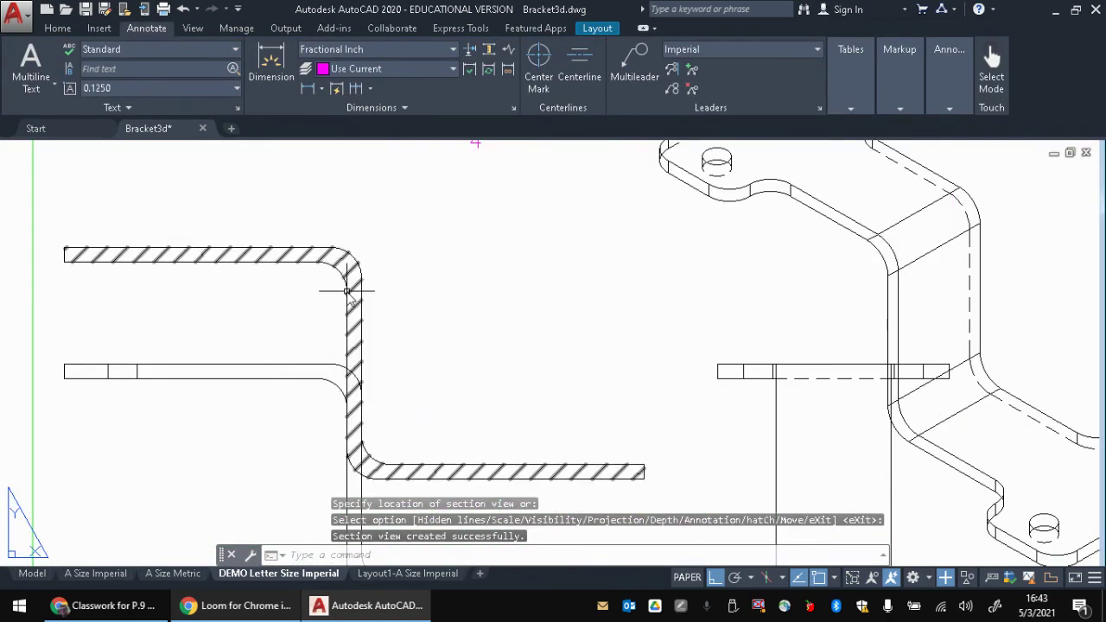
{"action": "scroll", "coordinate": [361, 285], "scroll_direction": "down", "scroll_amount": 6}
{"action": "scroll", "coordinate": [354, 318], "scroll_direction": "up", "scroll_amount": 2}
{"action": "scroll", "coordinate": [354, 318], "scroll_direction": "up", "scroll_amount": 2}
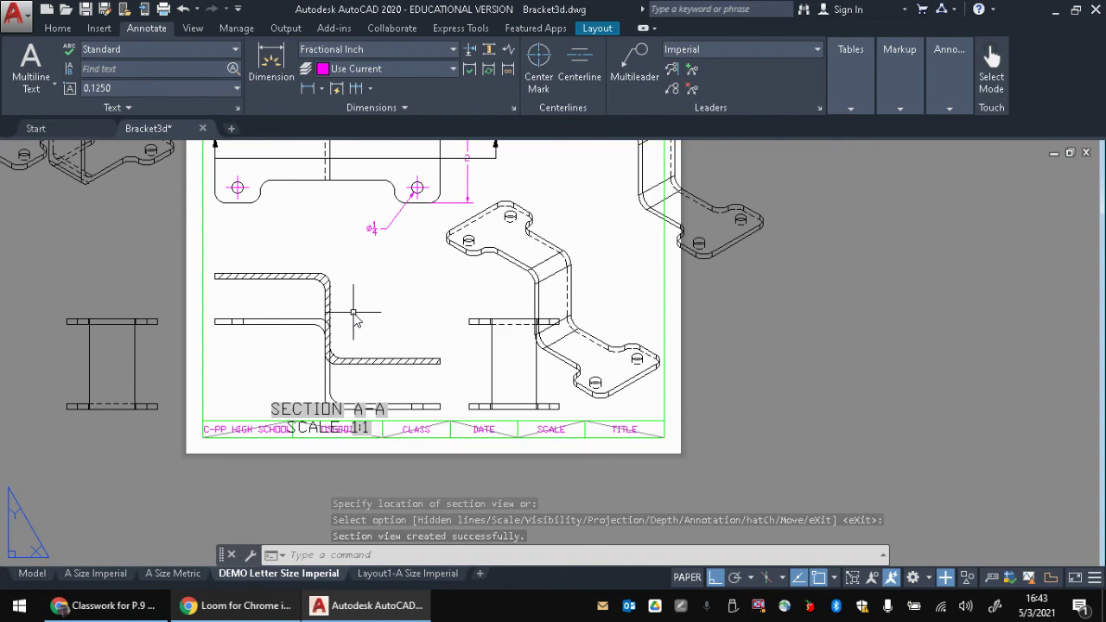
{"action": "left_click", "coordinate": [354, 322]}
Step: Erase the section view and create a 2:1 circular Detail A of the top view's left end
{"action": "key", "text": "Delete"}
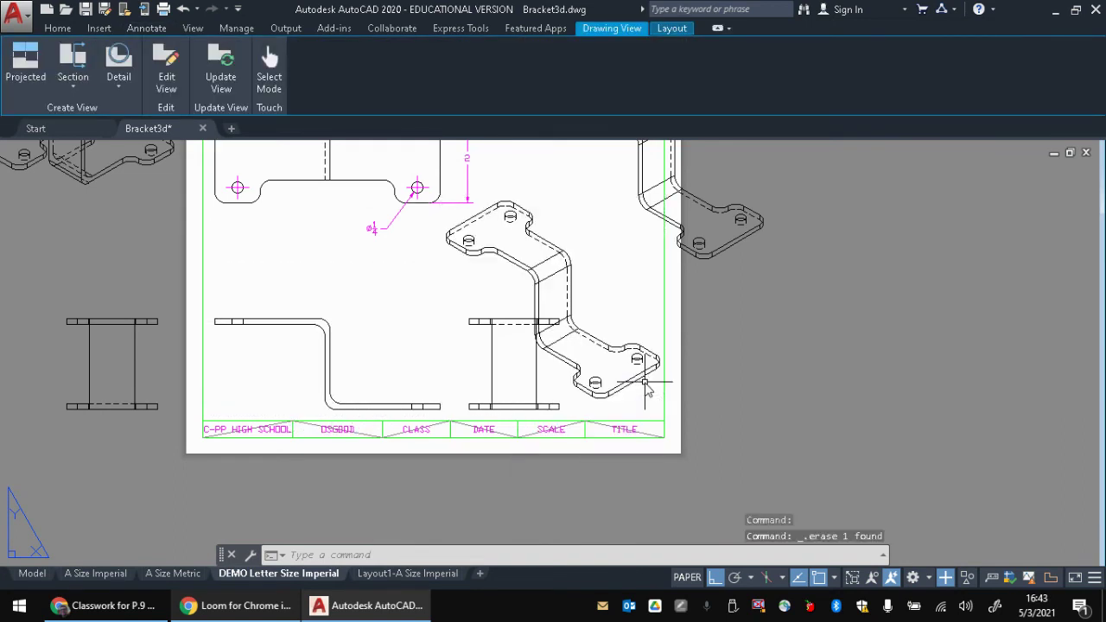
{"action": "left_click", "coordinate": [211, 205]}
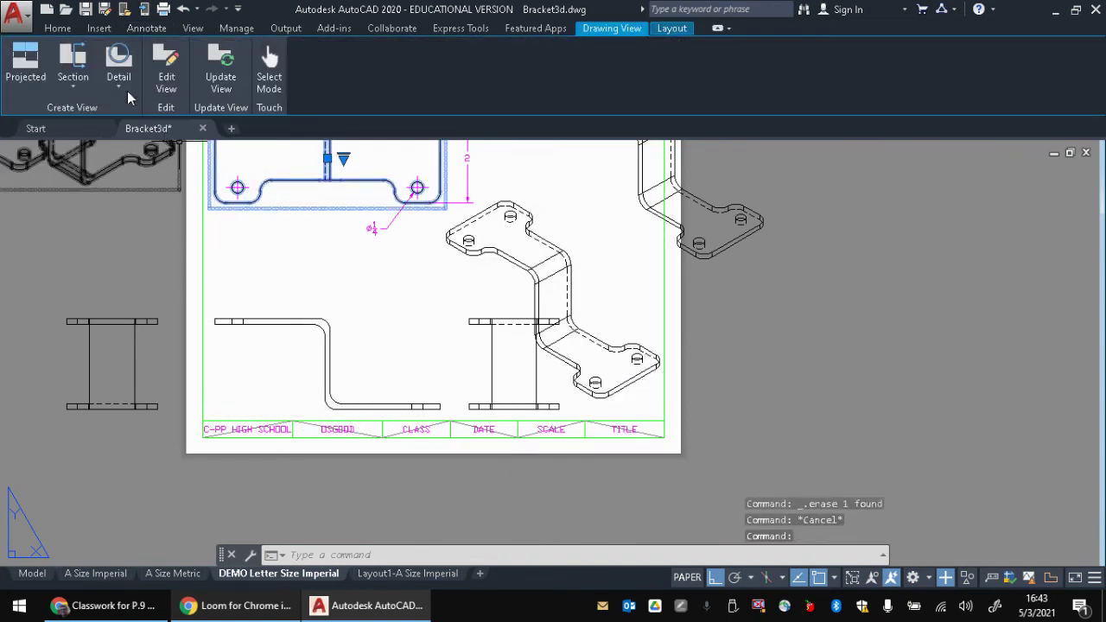
{"action": "left_click", "coordinate": [121, 67]}
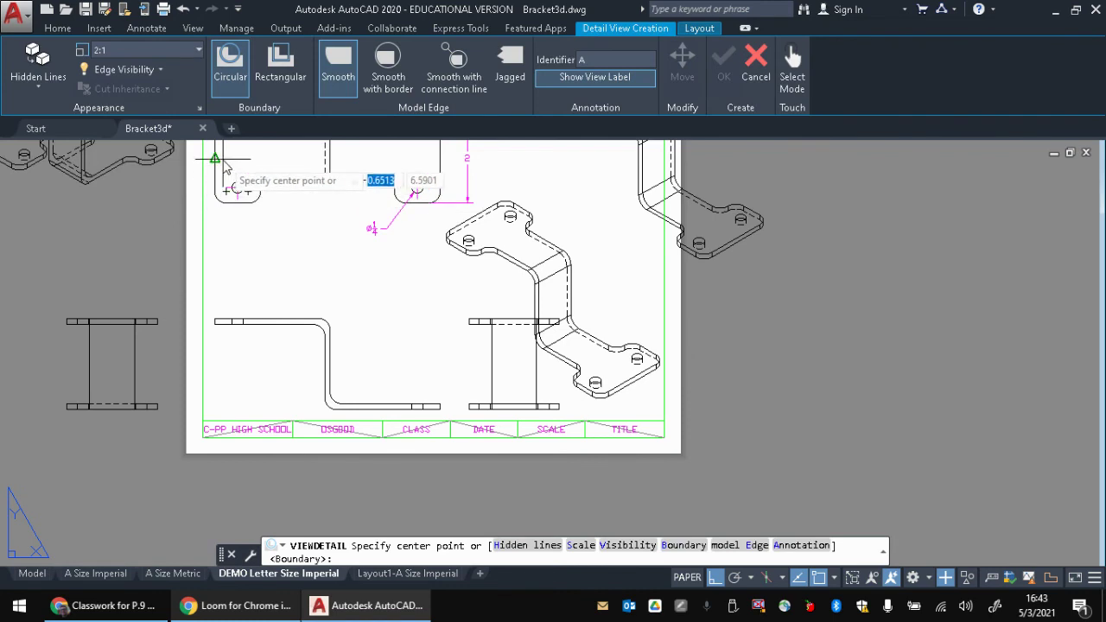
{"action": "left_click", "coordinate": [237, 187]}
{"action": "left_click", "coordinate": [253, 230]}
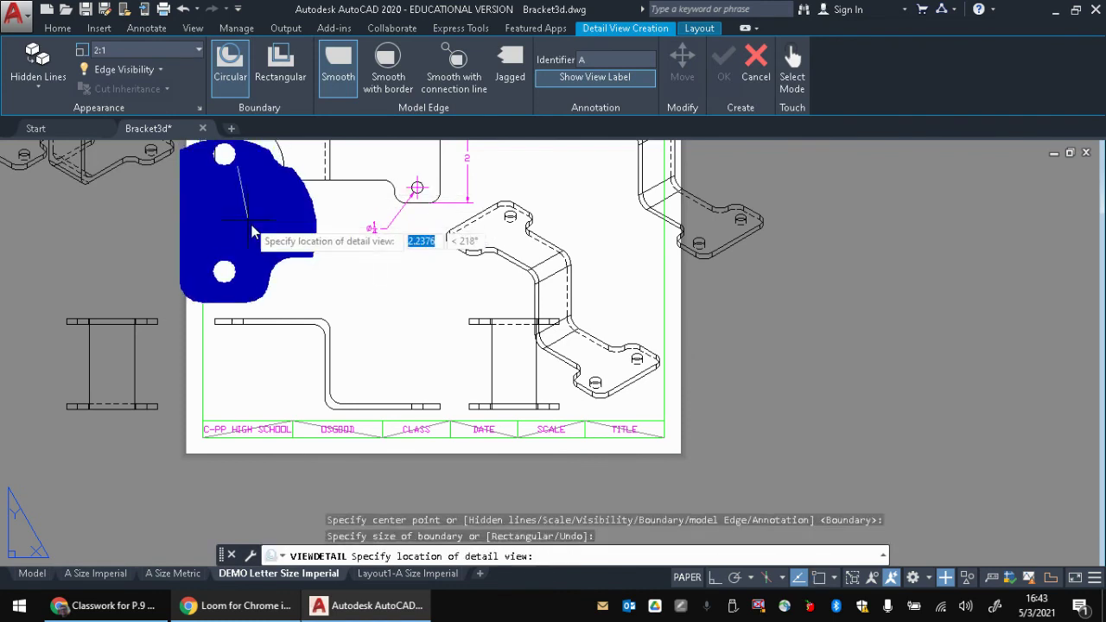
{"action": "left_click", "coordinate": [361, 316]}
{"action": "key", "text": "Return"}
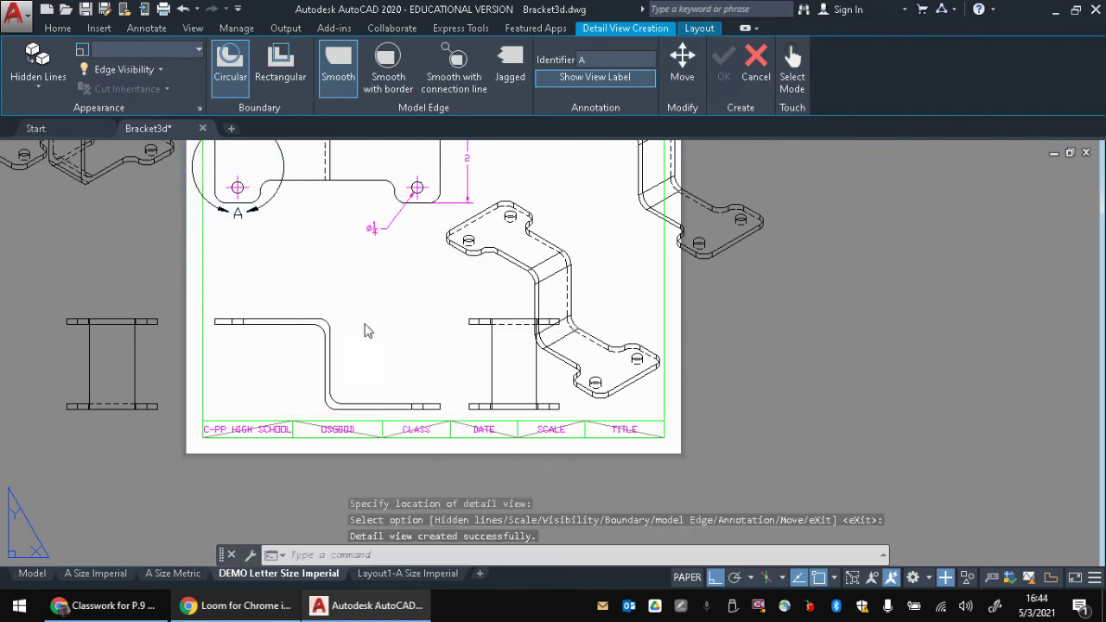
Step: Delete the Detail A view along with its boundary circle
{"action": "middle_click_drag", "start_coordinate": [285, 208], "coordinate": [305, 300]}
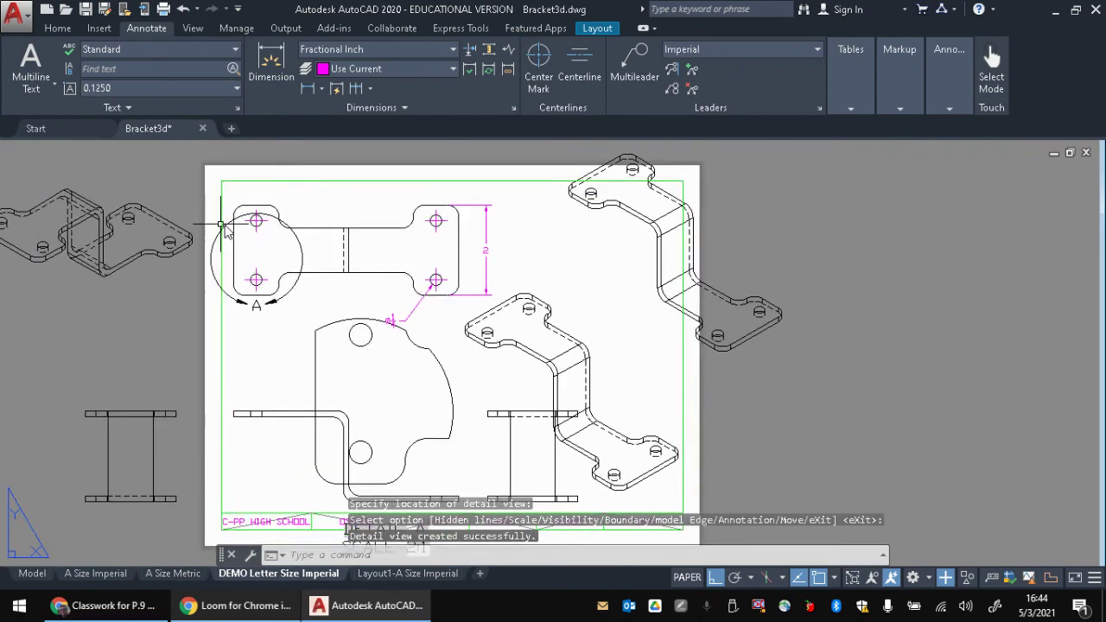
{"action": "left_click", "coordinate": [393, 436]}
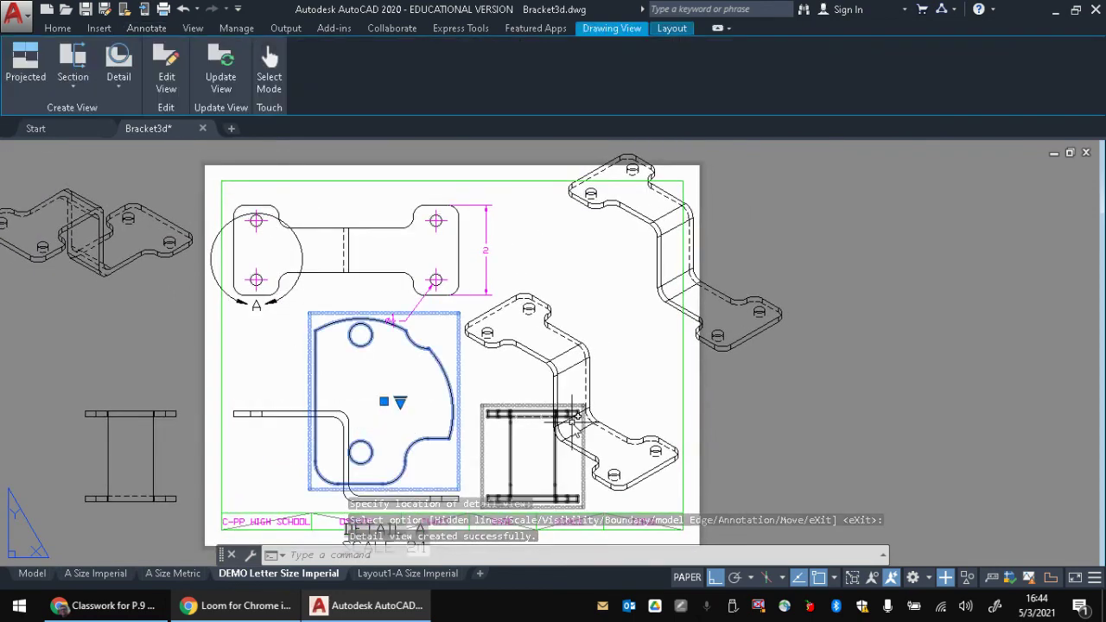
{"action": "key", "text": "Delete"}
{"action": "key", "text": "Escape"}
{"action": "key", "text": "Escape"}
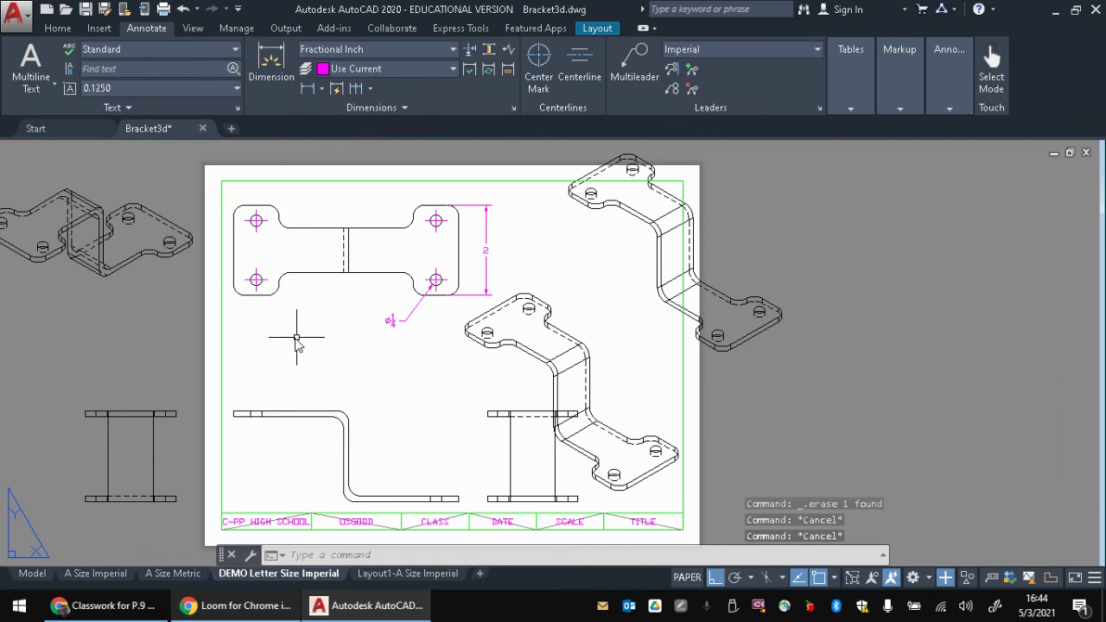
Step: Try shaded visible-line and hidden-line styles on the top view, then revert to From parent
{"action": "left_click", "coordinate": [393, 257]}
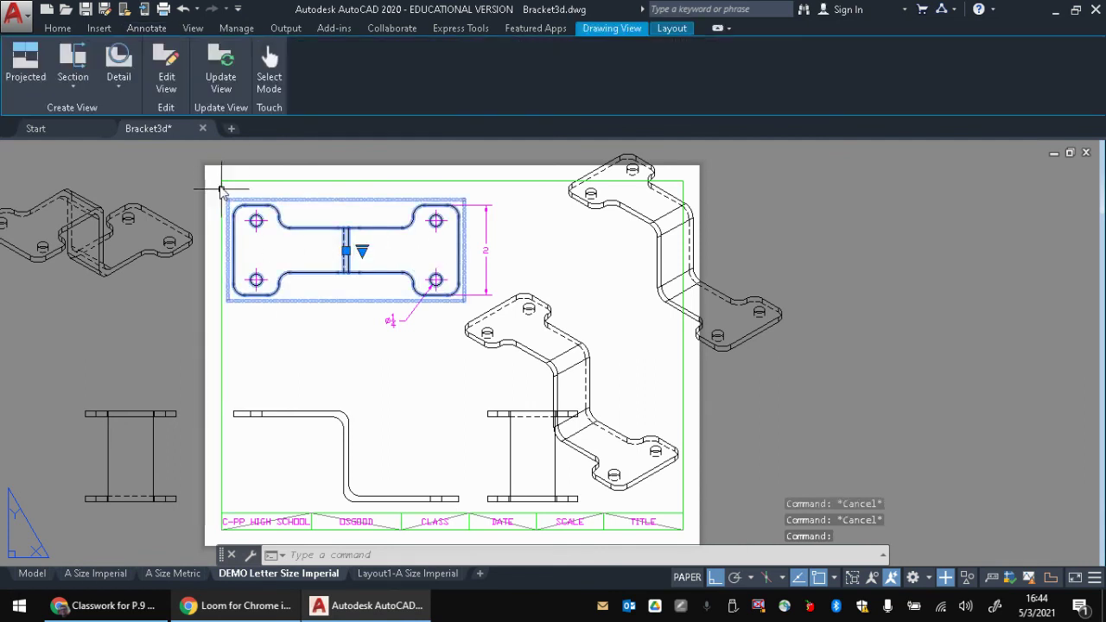
{"action": "left_click", "coordinate": [156, 77]}
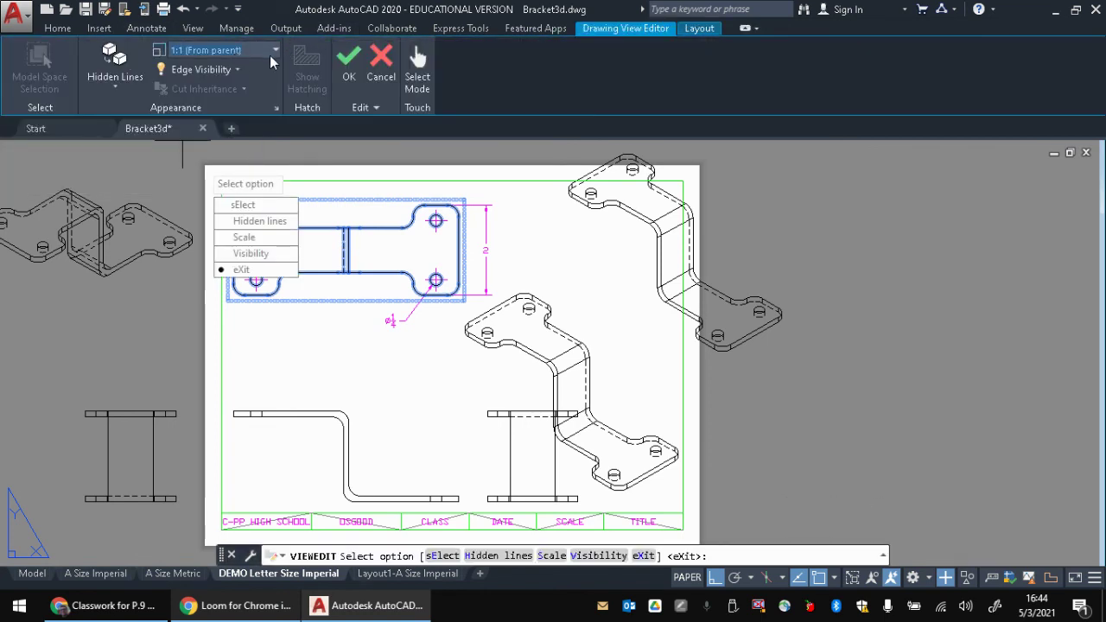
{"action": "left_click", "coordinate": [273, 49]}
{"action": "left_click", "coordinate": [273, 49]}
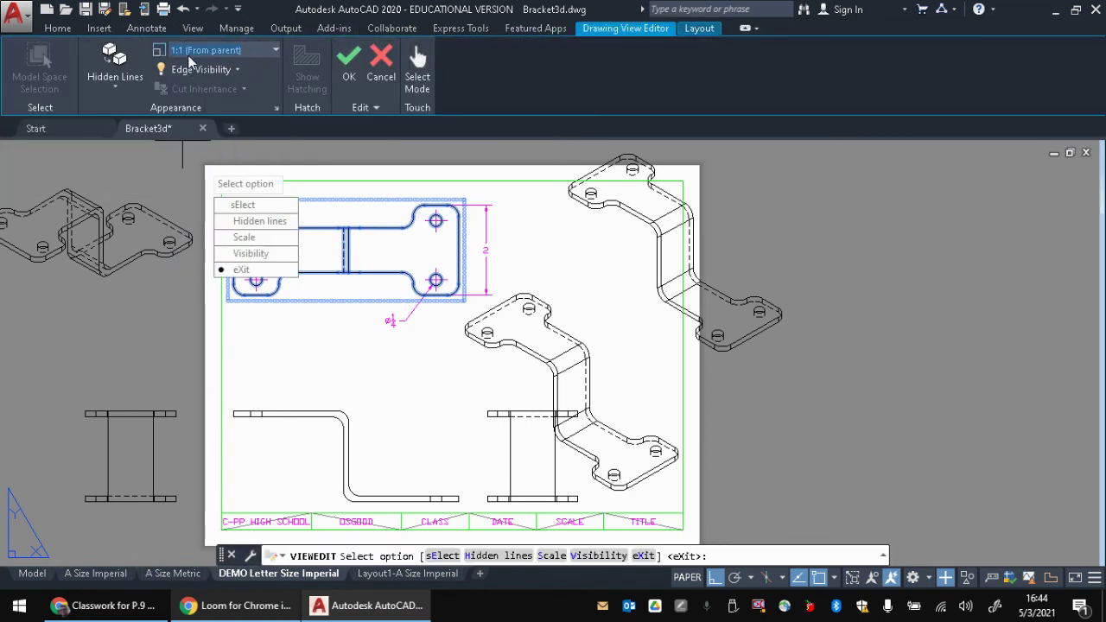
{"action": "left_click", "coordinate": [109, 84]}
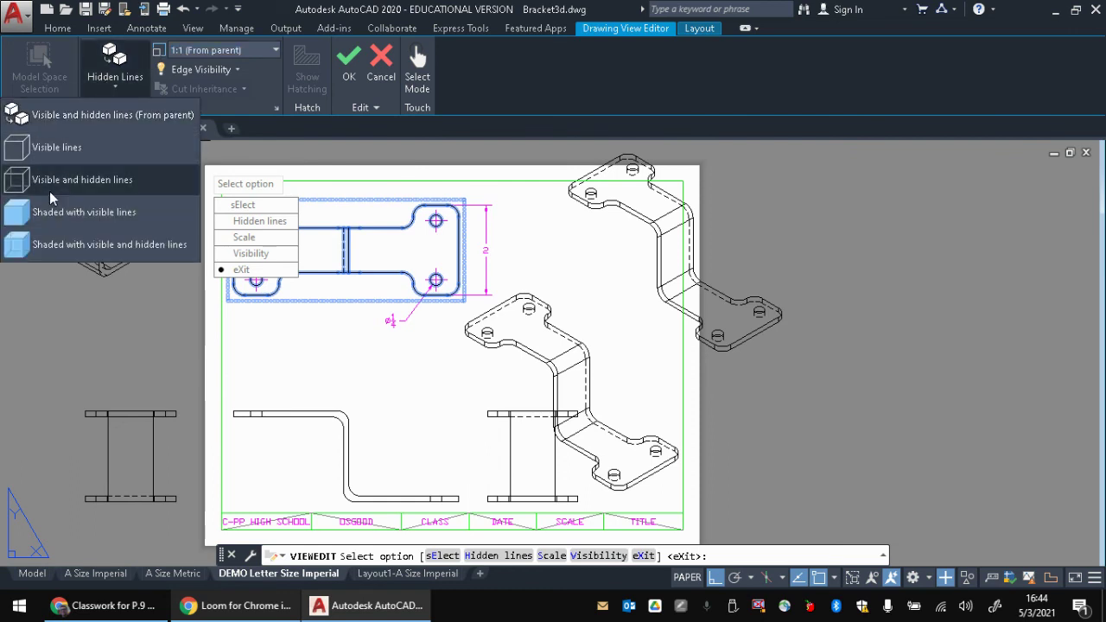
{"action": "left_click", "coordinate": [47, 219]}
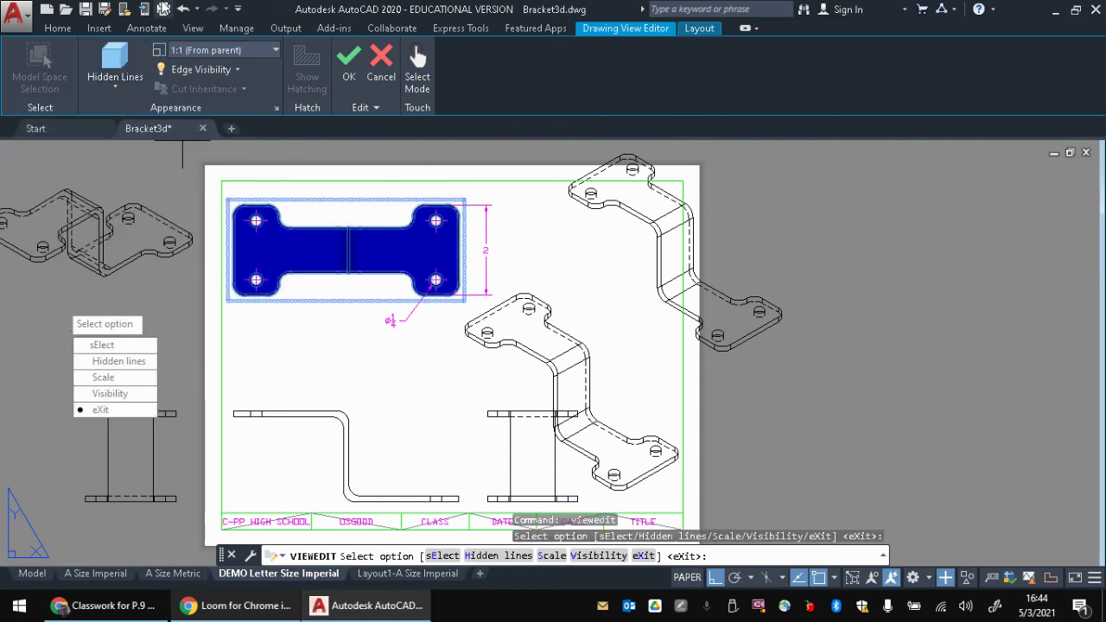
{"action": "left_click", "coordinate": [113, 85]}
{"action": "left_click", "coordinate": [51, 239]}
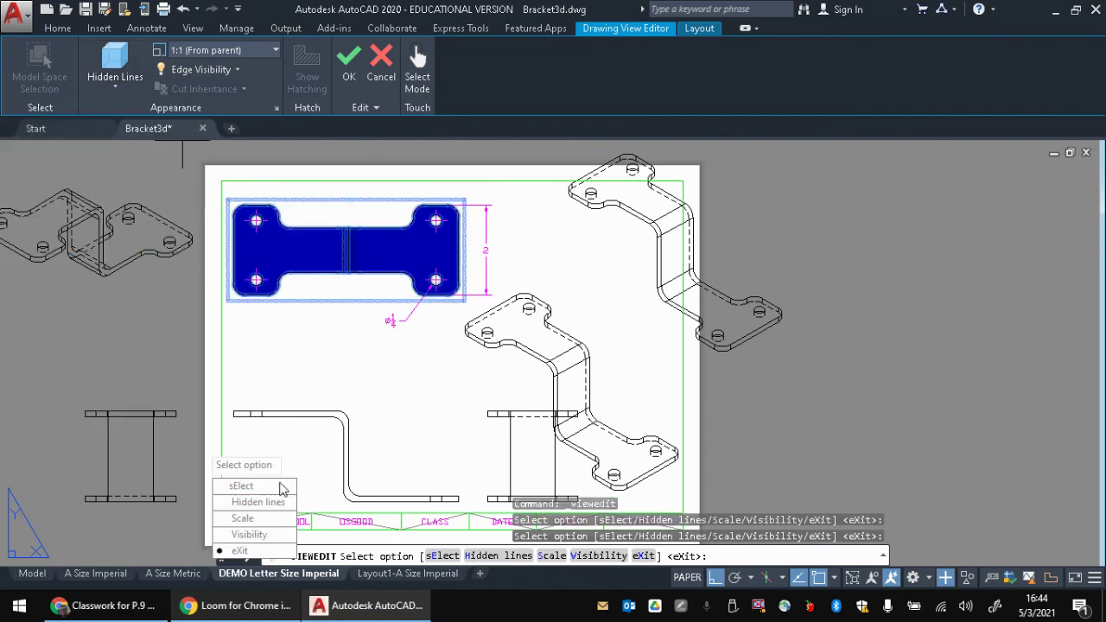
{"action": "left_click", "coordinate": [117, 85]}
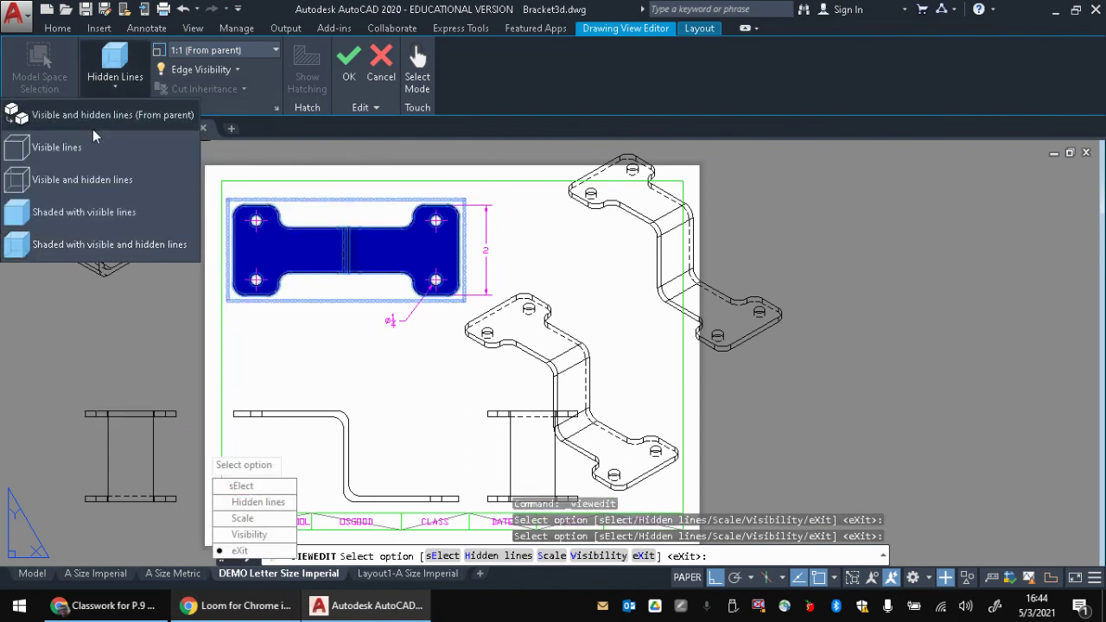
{"action": "left_click", "coordinate": [93, 129]}
{"action": "left_click", "coordinate": [349, 63]}
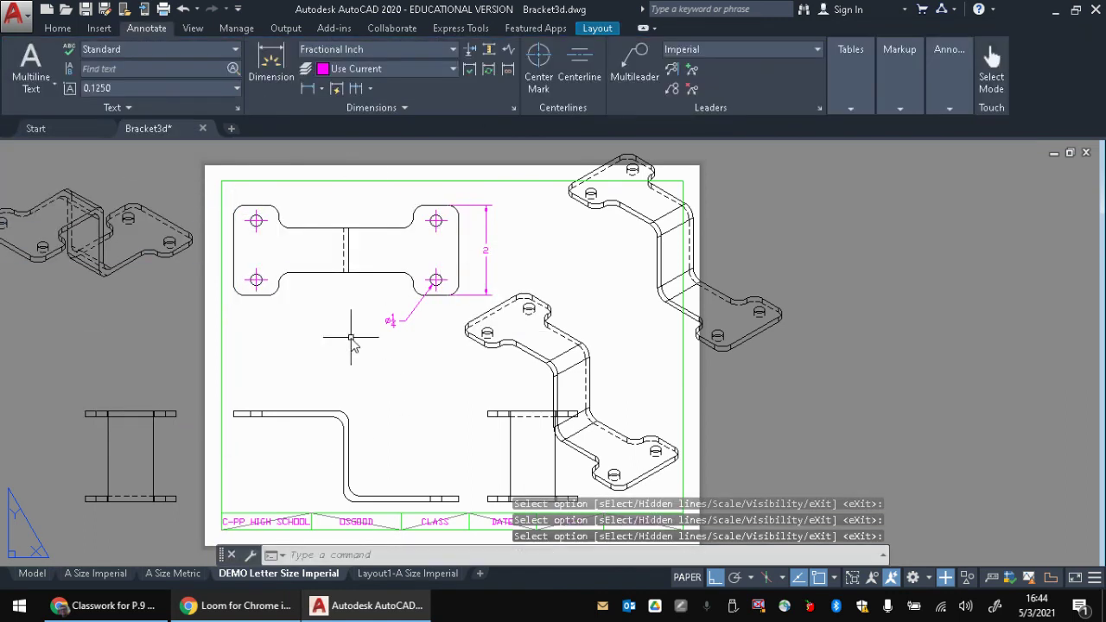
{"action": "key", "text": "Escape"}
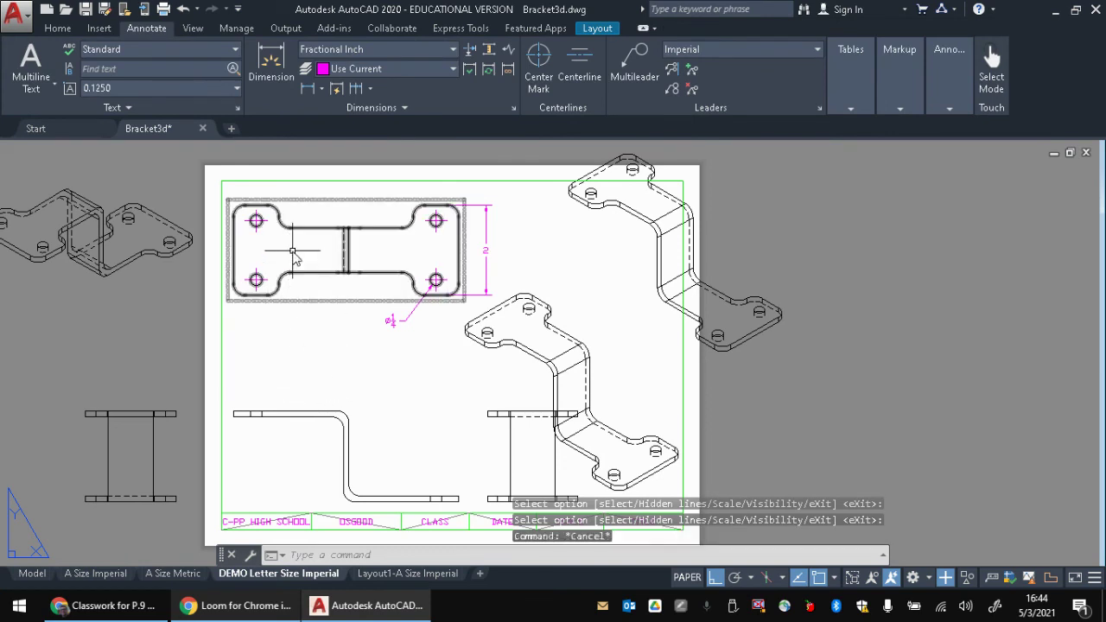
Step: Bring up the Bracket3d.pdf reference drawing in Google Classroom in Chrome
{"action": "left_click", "coordinate": [292, 255]}
{"action": "key", "text": "Escape"}
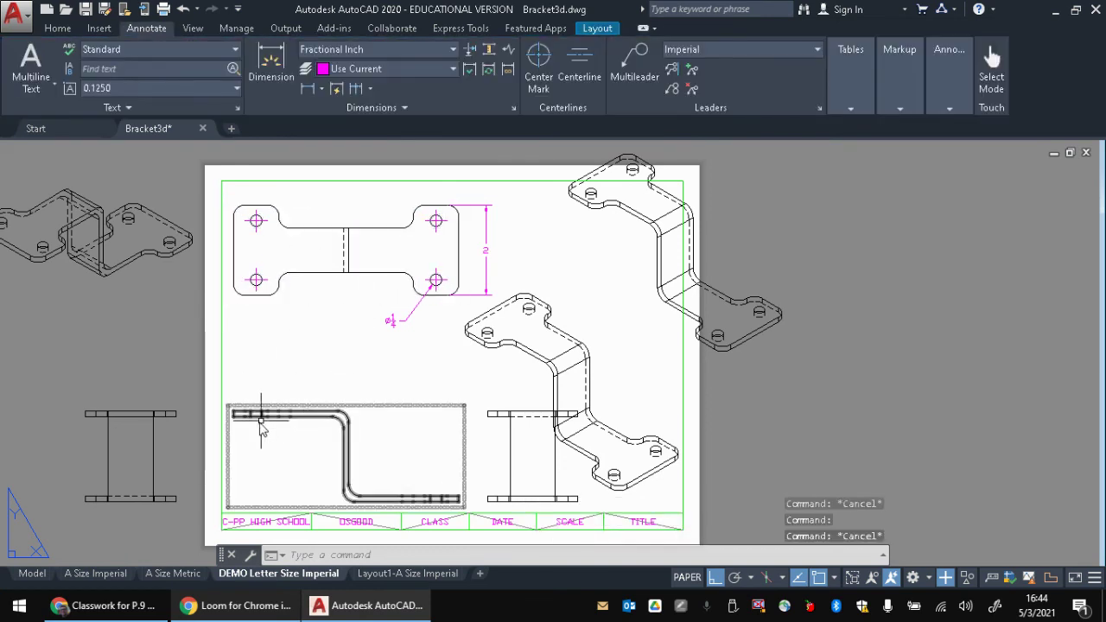
{"action": "left_click", "coordinate": [147, 608]}
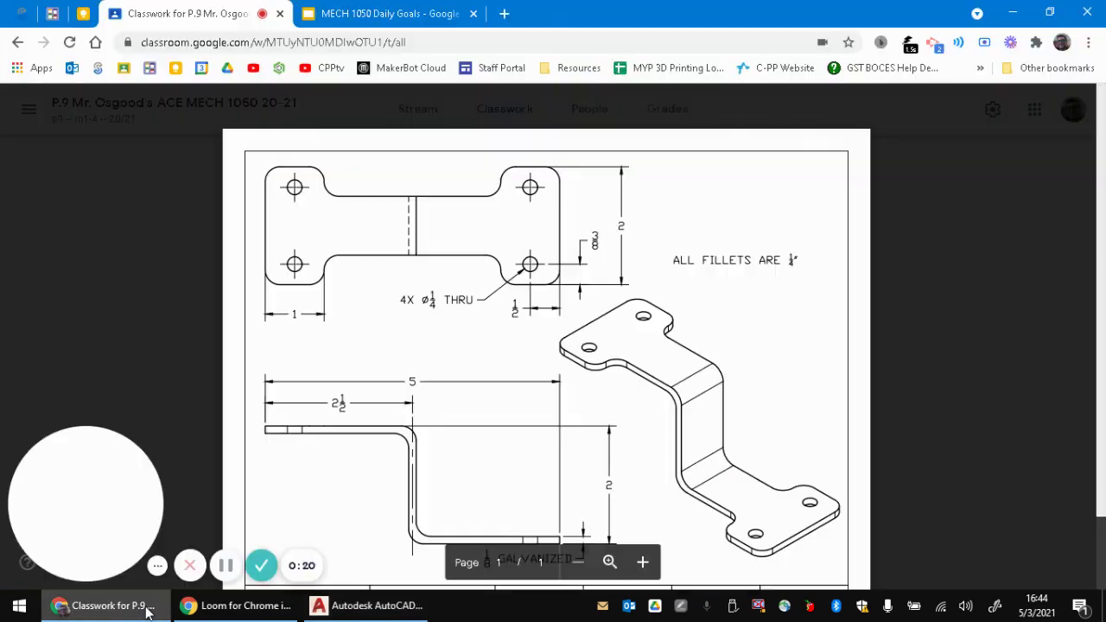